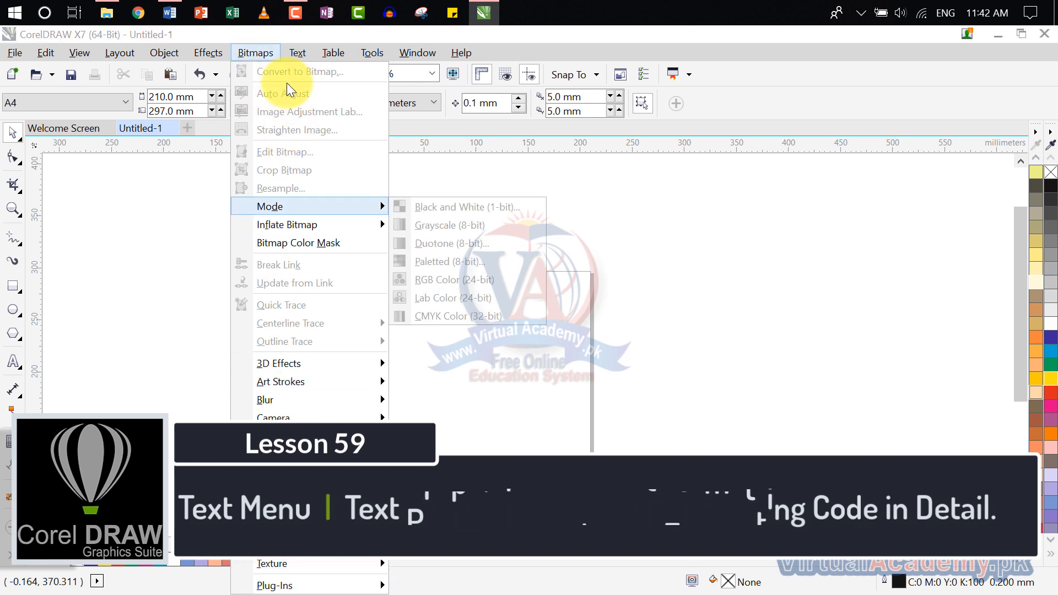
pyautogui.moveTo(291, 47)
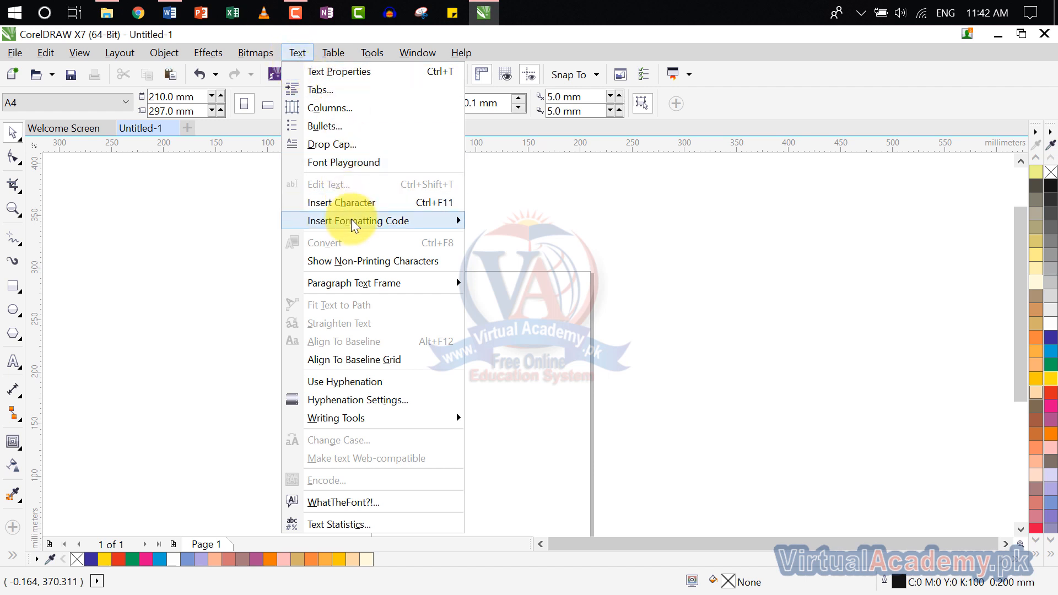
pyautogui.moveTo(358, 226)
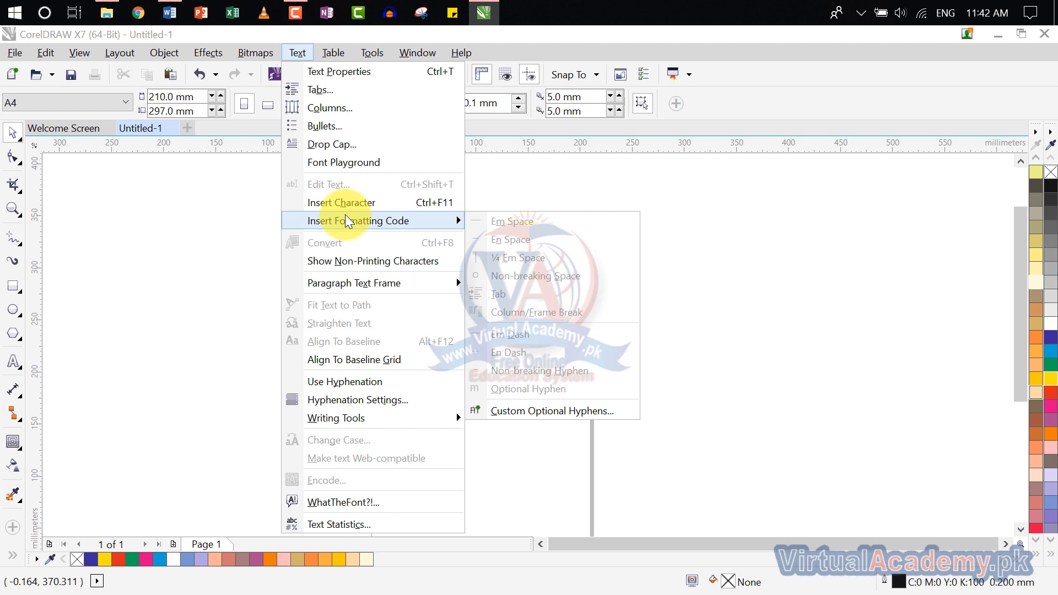
pyautogui.click(705, 256)
# - Draw a paragraph text frame about 174 mm wide and 95 mm high across the upper part of the A4 page
pyautogui.moveTo(475, 363); pyautogui.dragTo(463, 303)
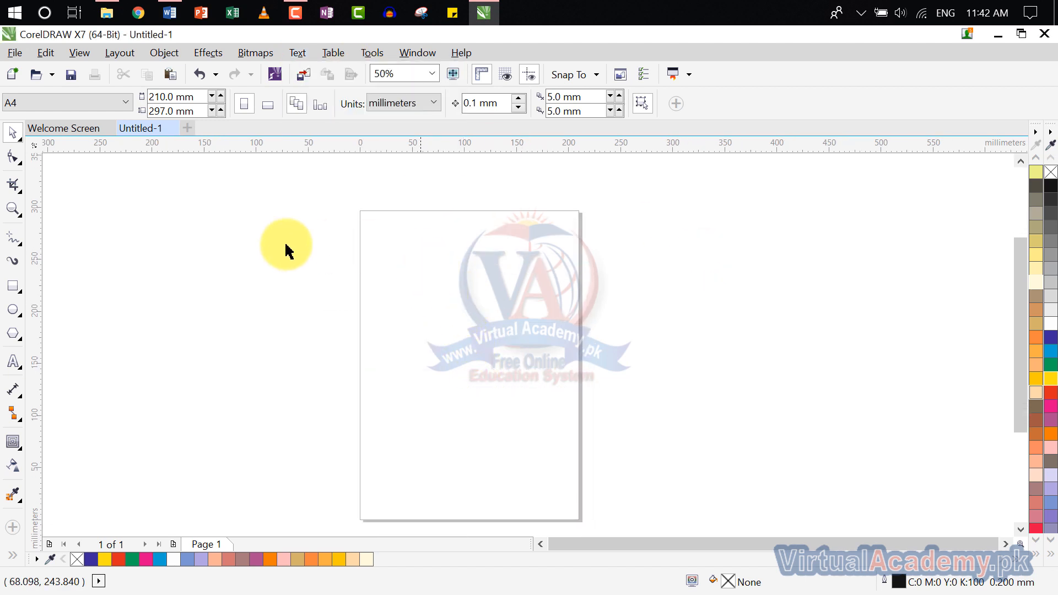
pyautogui.click(12, 375)
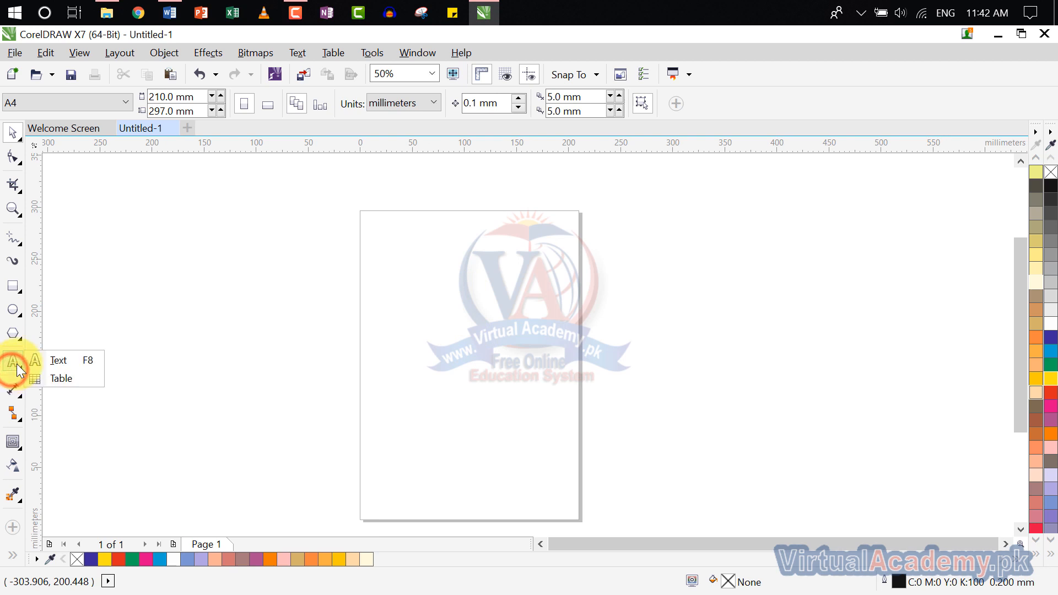
pyautogui.click(55, 360)
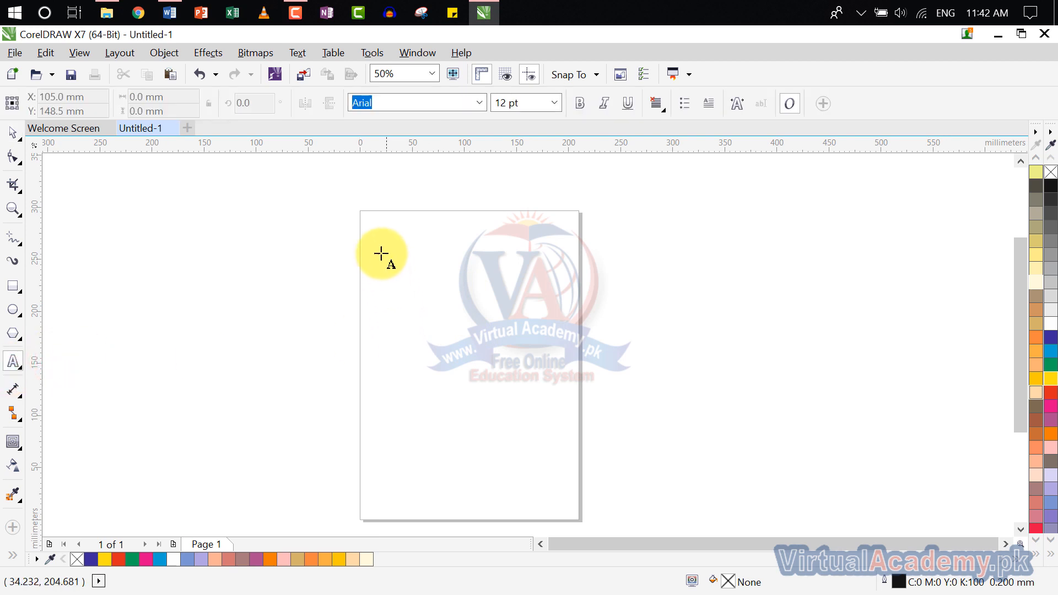
pyautogui.moveTo(376, 235); pyautogui.dragTo(558, 336)
pyautogui.scroll(2, 430, 246)
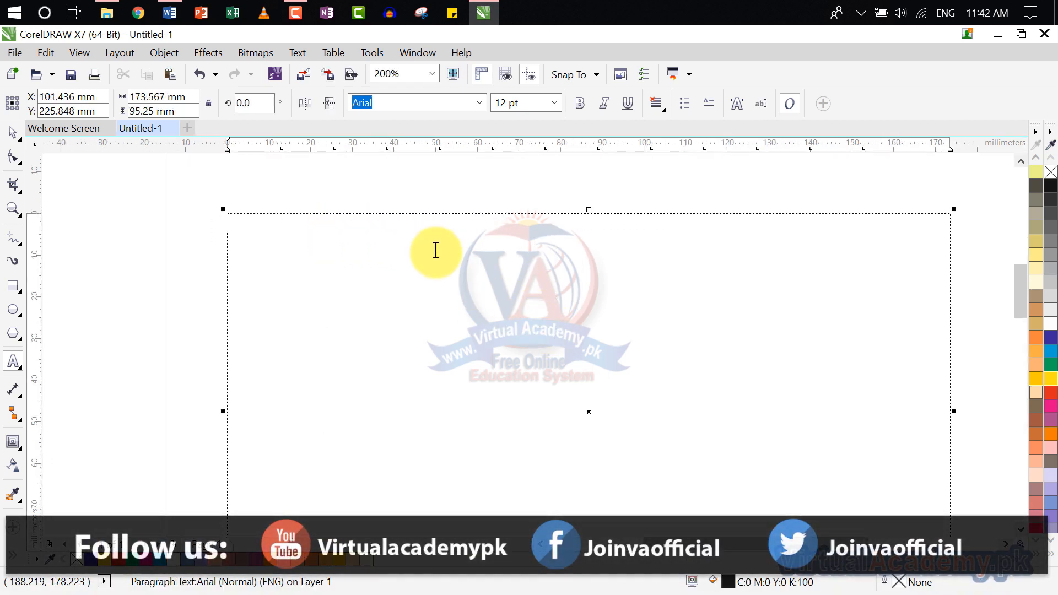
pyautogui.click(170, 12)
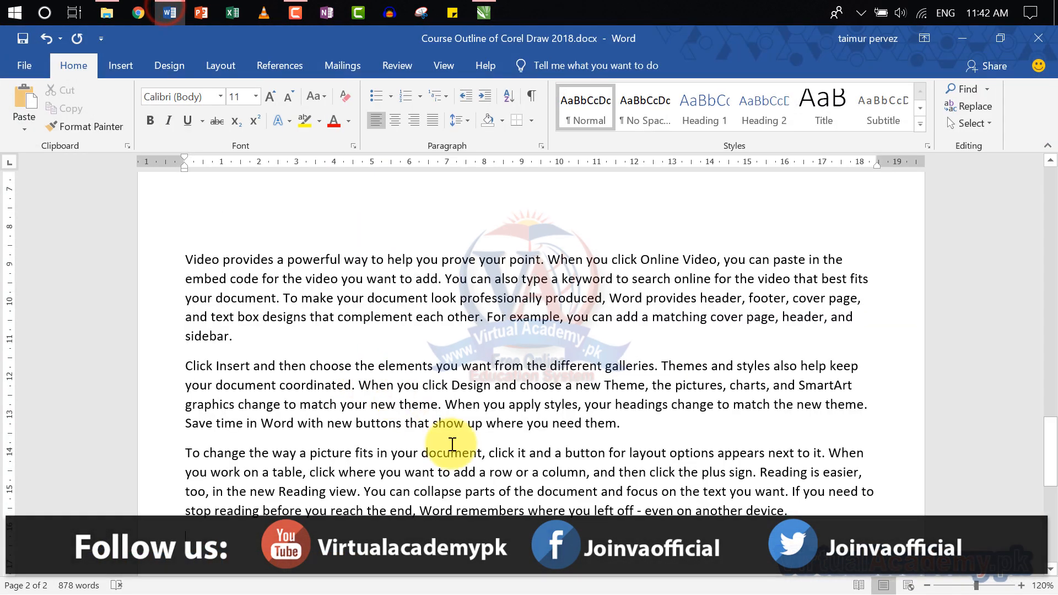
pyautogui.moveTo(789, 511); pyautogui.dragTo(202, 259)
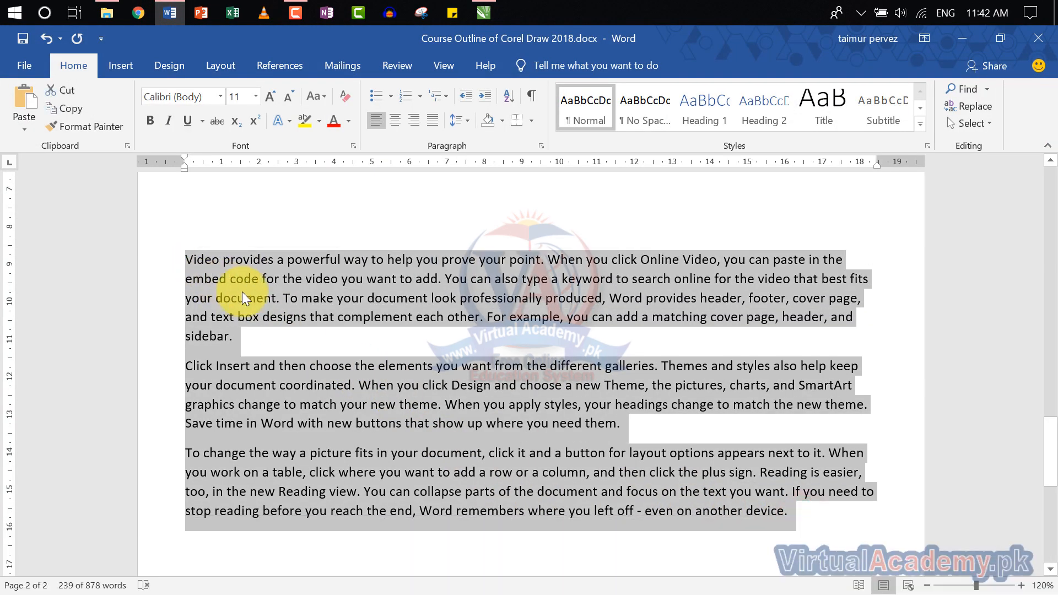
pyautogui.click(484, 8)
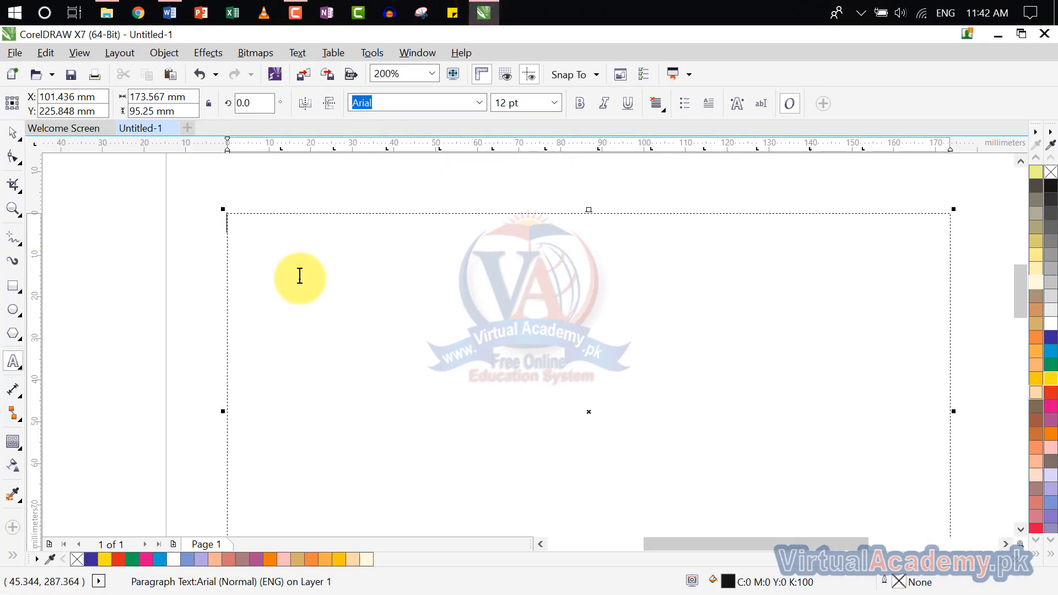
pyautogui.hotkey('ctrl', 'v')
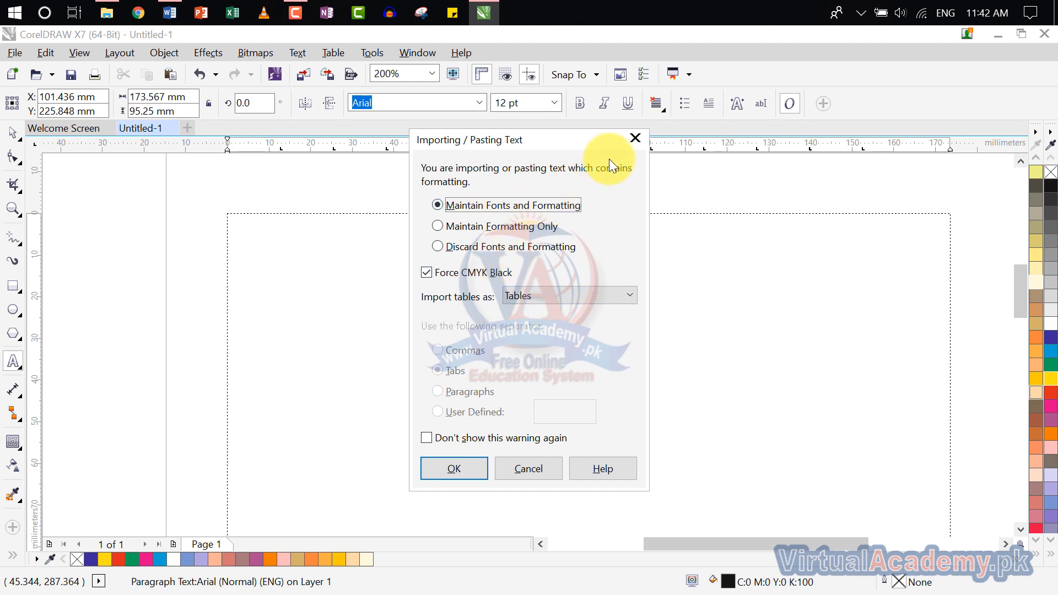
pyautogui.click(644, 136)
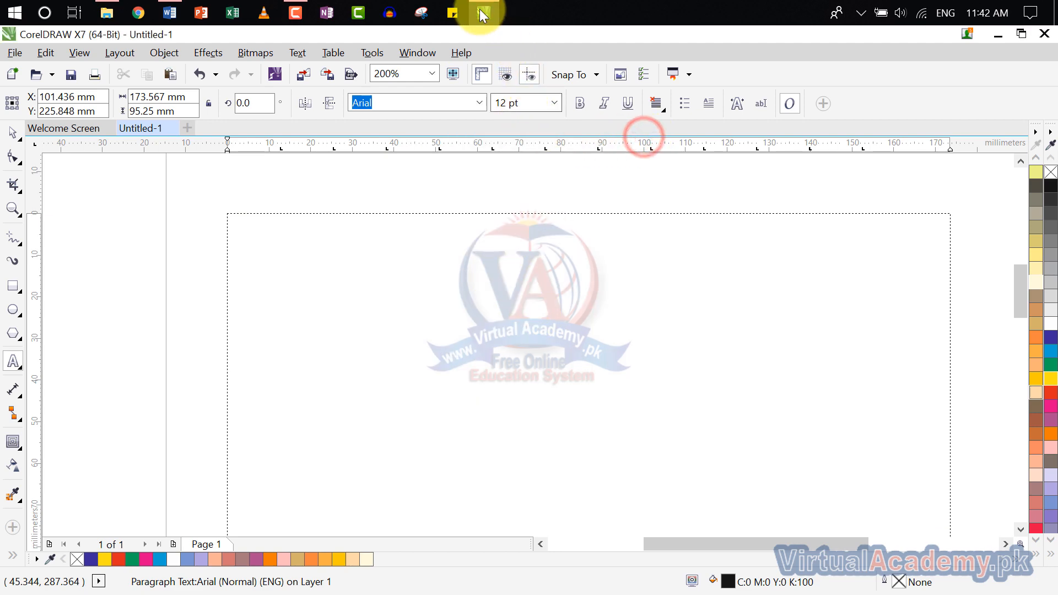
# - Switch to Word and copy only the paragraph beginning "Video provides a powerful way"
pyautogui.click(171, 12)
pyautogui.click(485, 364)
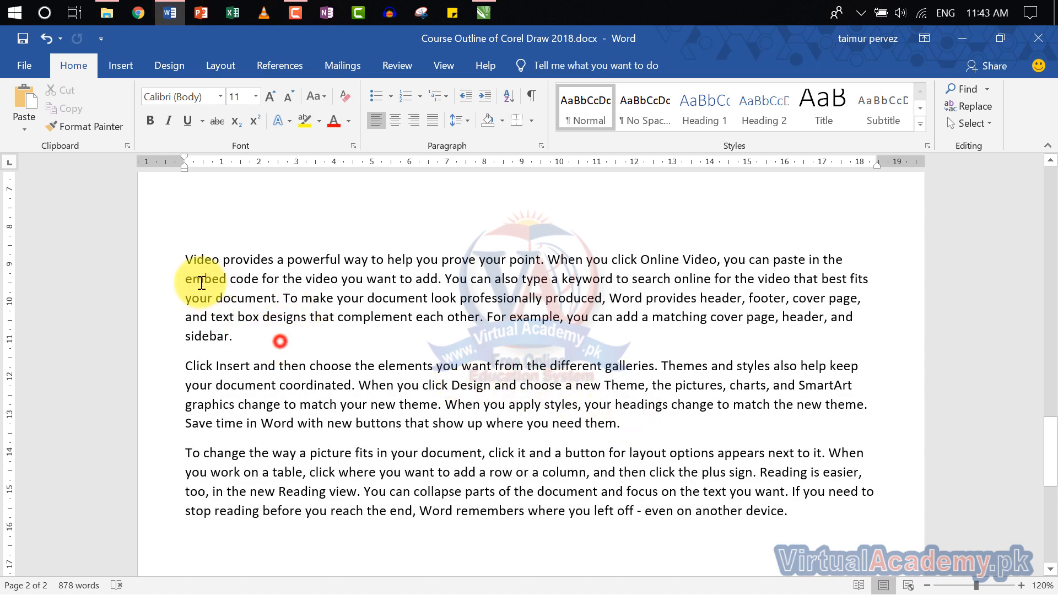
pyautogui.moveTo(189, 263); pyautogui.dragTo(269, 341)
pyautogui.hotkey('ctrl', 'c')
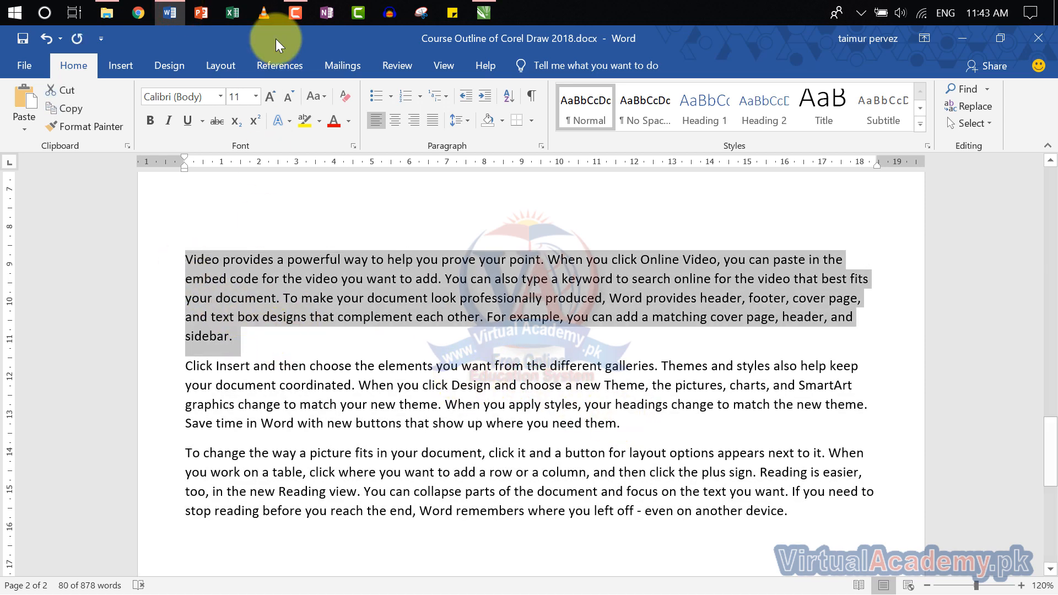
# - Switch to CorelDRAW, paste the paragraph into the text frame with Maintain Fonts and Formatting, and shorten the frame to about 31 mm high
pyautogui.click(170, 12)
pyautogui.click(337, 242)
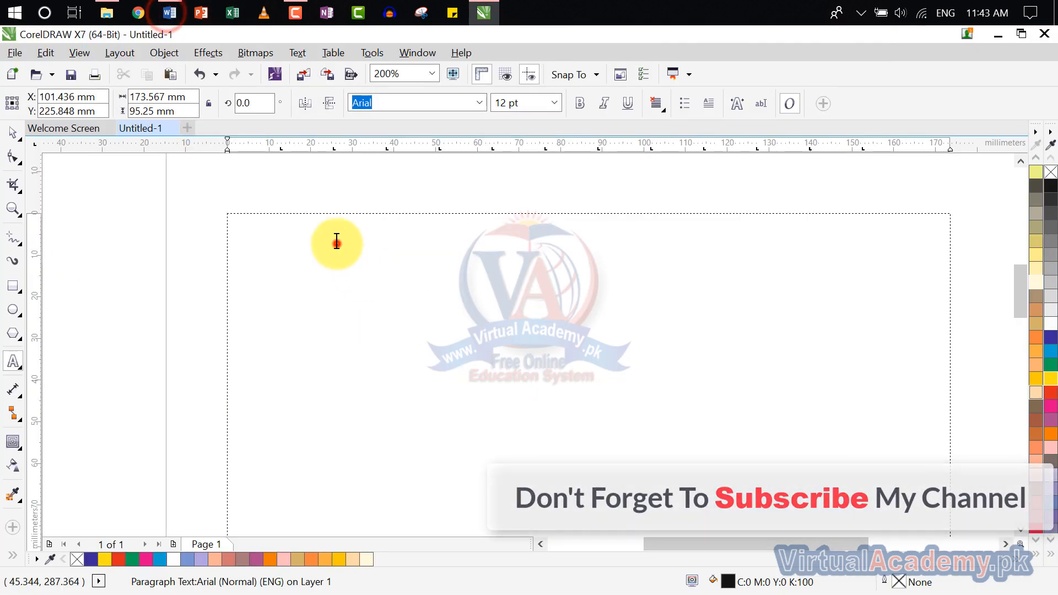
pyautogui.hotkey('ctrl', 'v')
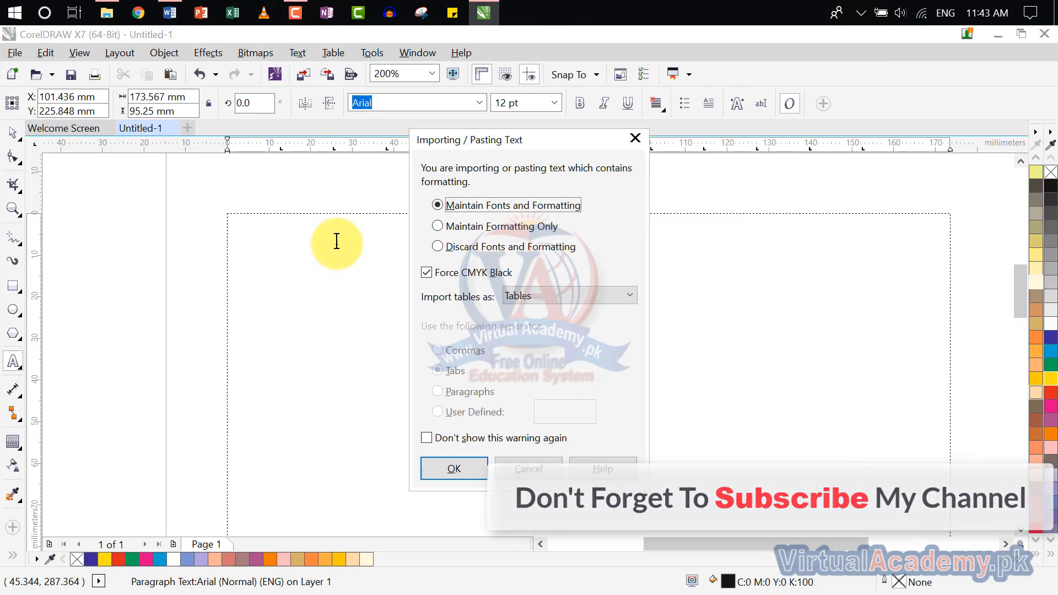
pyautogui.click(464, 472)
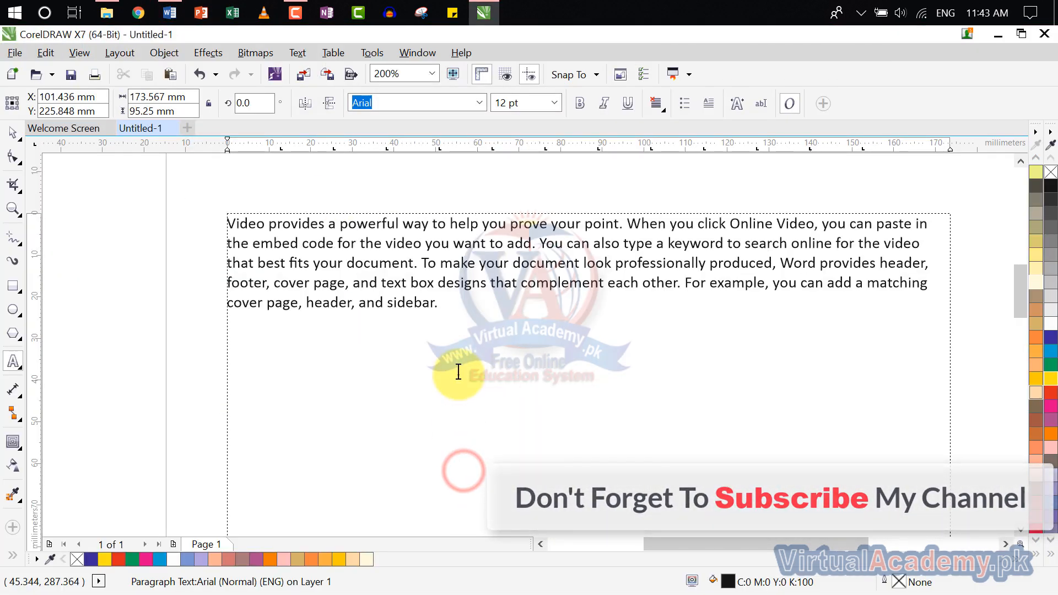
pyautogui.scroll(-2, 464, 372)
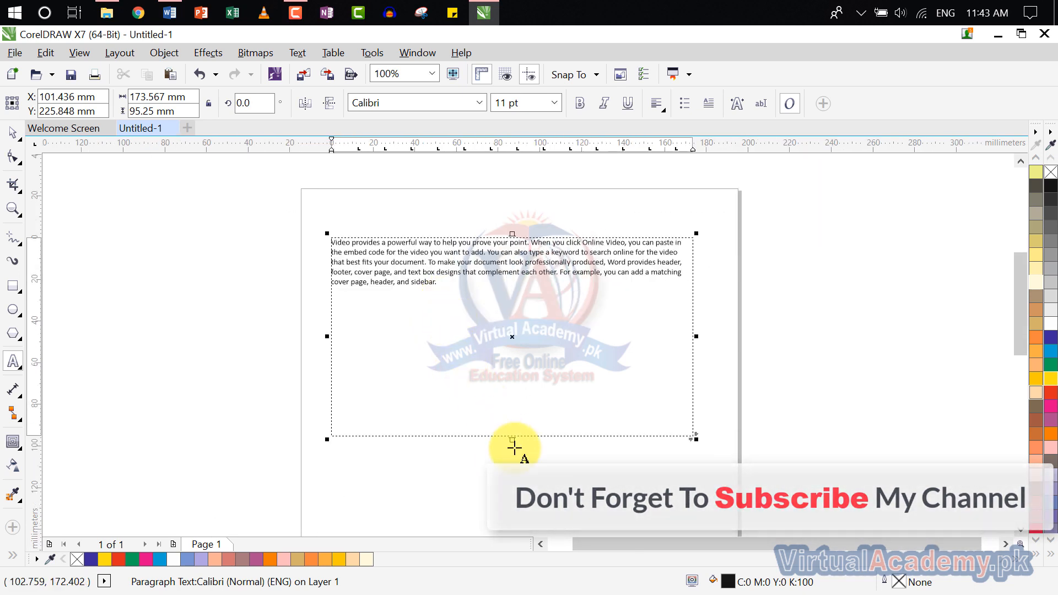
pyautogui.moveTo(513, 439); pyautogui.dragTo(496, 301)
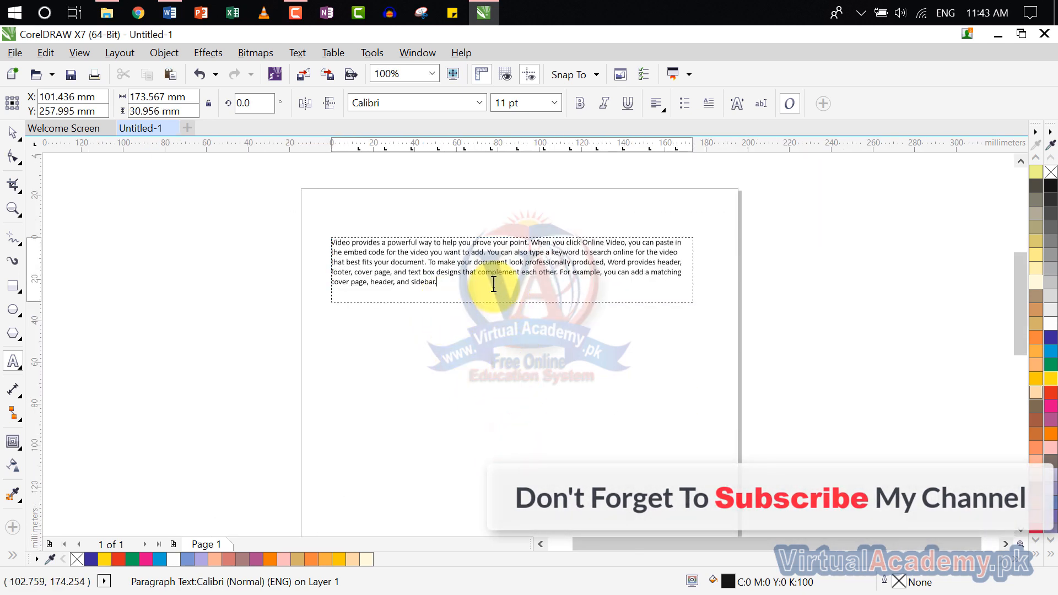
# - Paste a second copy of the paragraph below the first and extend the text frame to about 48 mm high
pyautogui.scroll(2, 491, 283)
pyautogui.moveTo(561, 397); pyautogui.dragTo(564, 410)
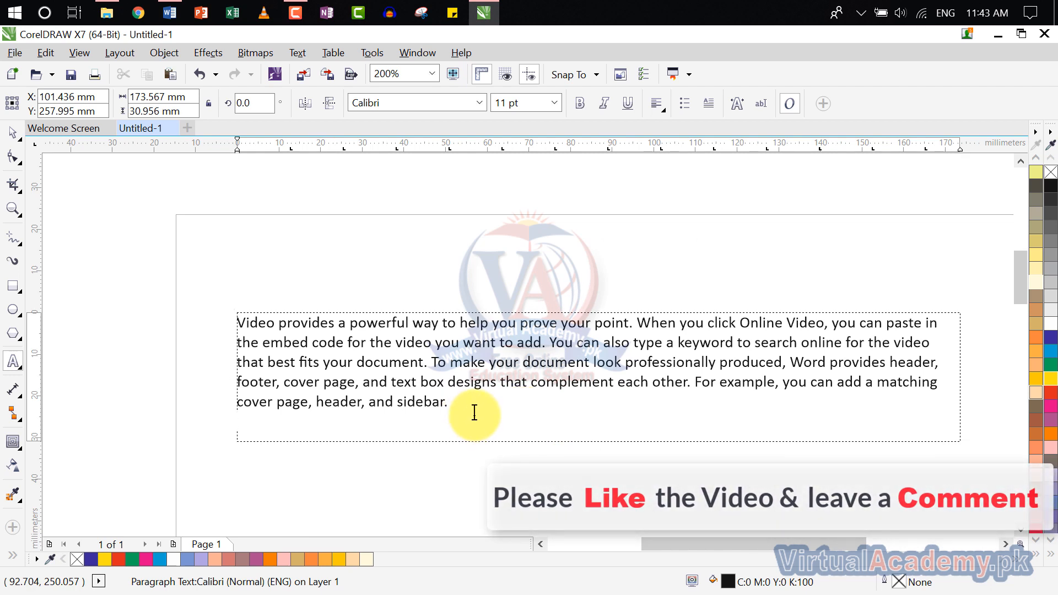
pyautogui.hotkey('ctrl', 'v')
pyautogui.click(468, 465)
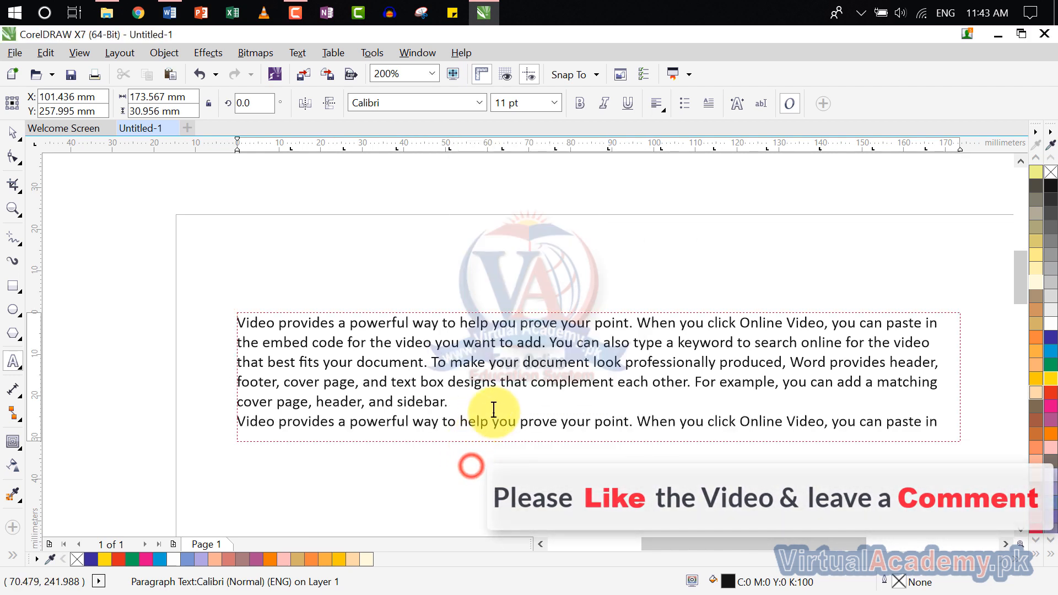
pyautogui.moveTo(597, 446); pyautogui.dragTo(612, 477)
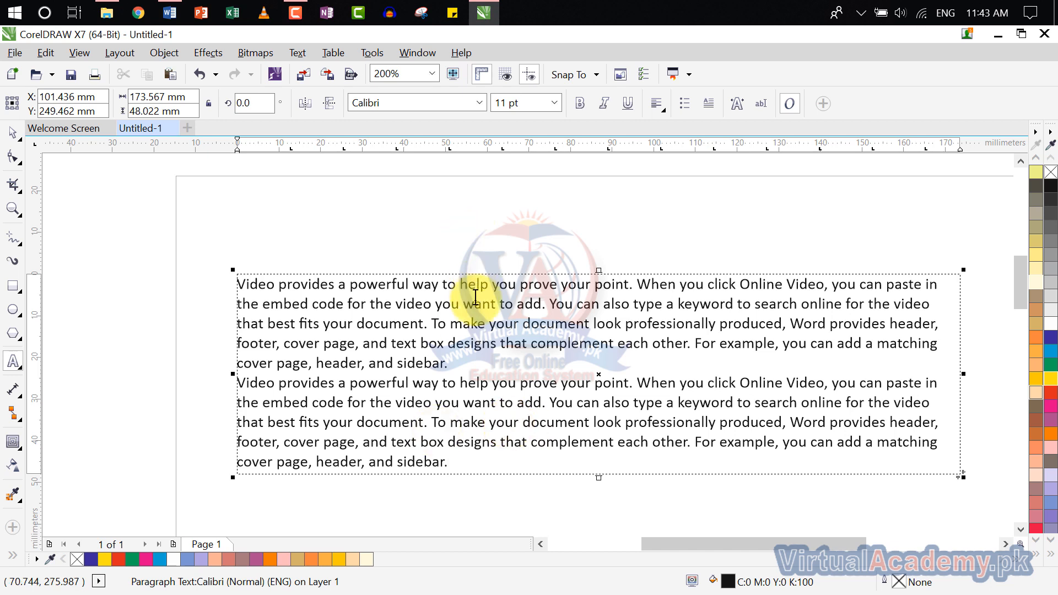
# - Select the whole first paragraph in the text frame and open its Text Properties
pyautogui.click(460, 461)
pyautogui.click(460, 368)
pyautogui.moveTo(460, 369); pyautogui.dragTo(124, 283)
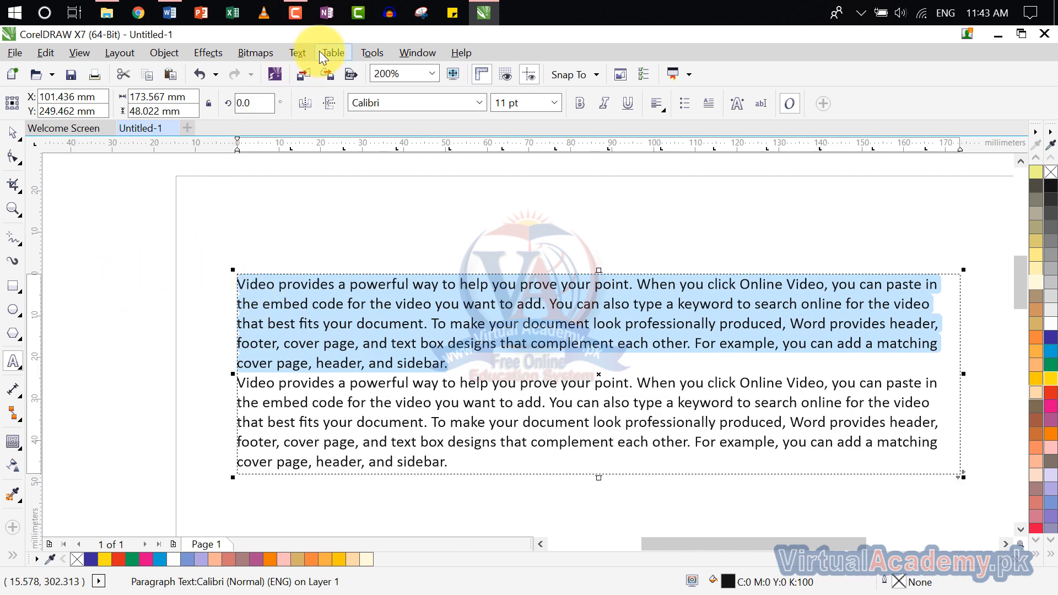
pyautogui.click(299, 52)
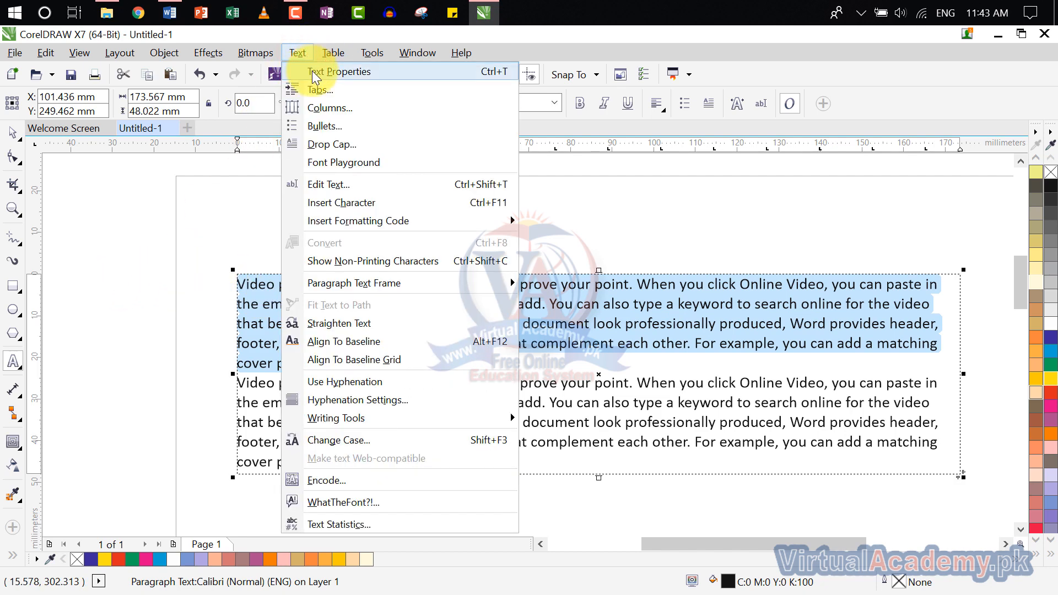
pyautogui.click(312, 72)
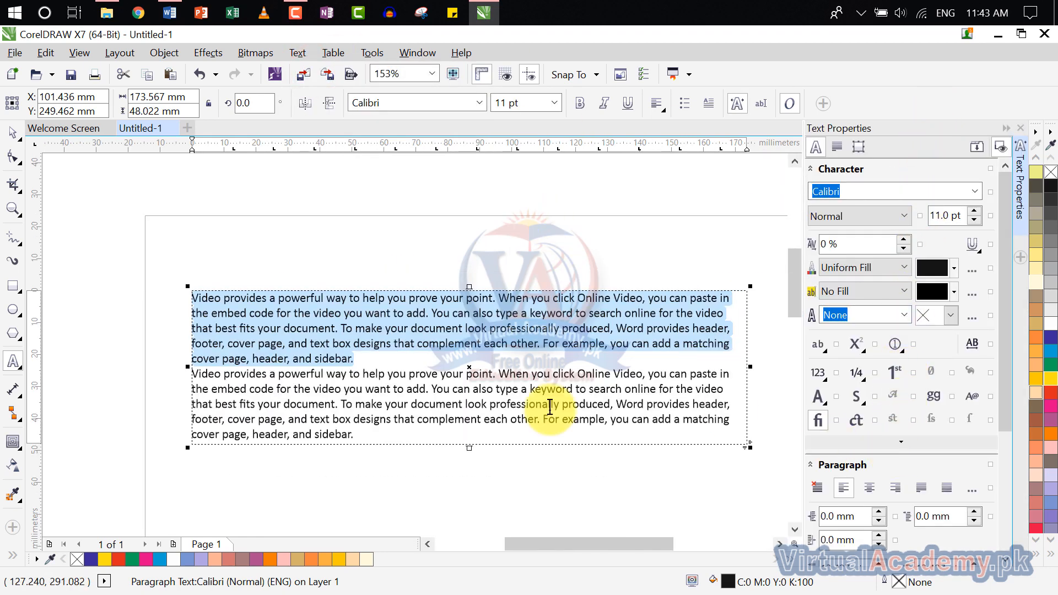
# - Review the paragraph, frame and character settings in Text Properties, and close the docker
pyautogui.click(836, 148)
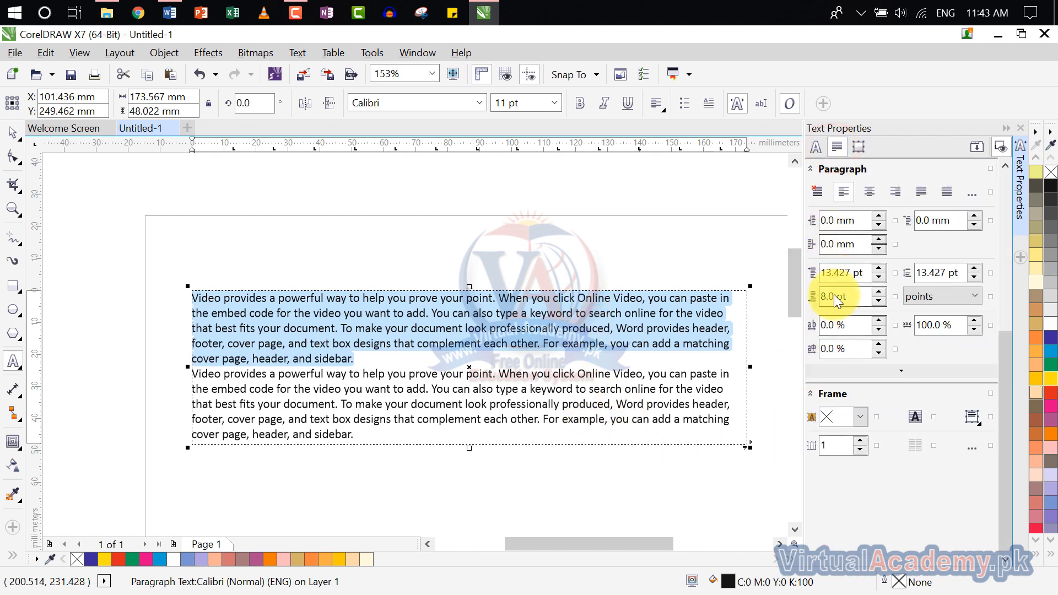
pyautogui.click(857, 146)
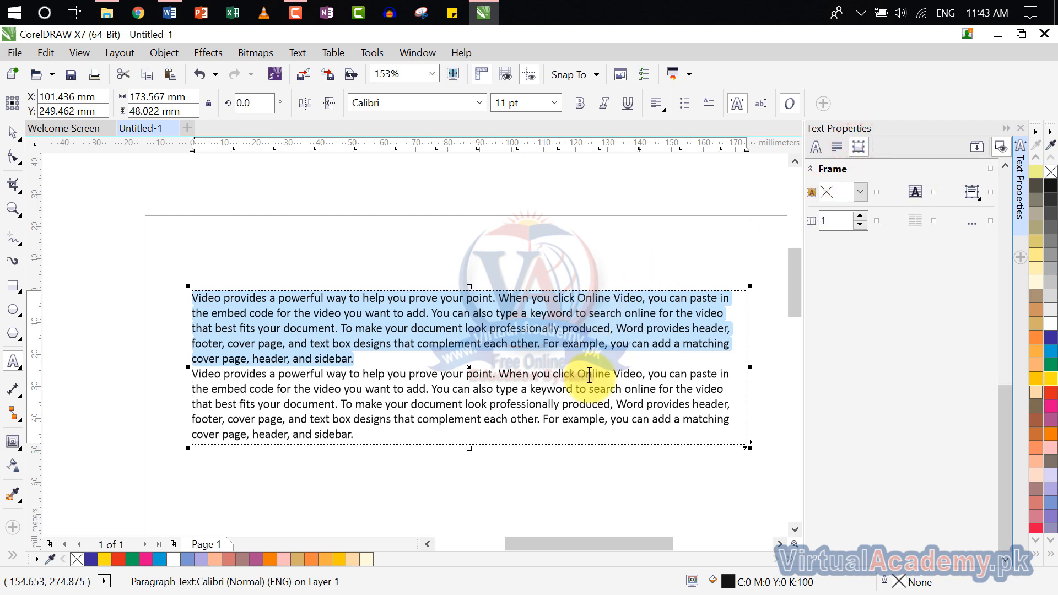
pyautogui.click(817, 148)
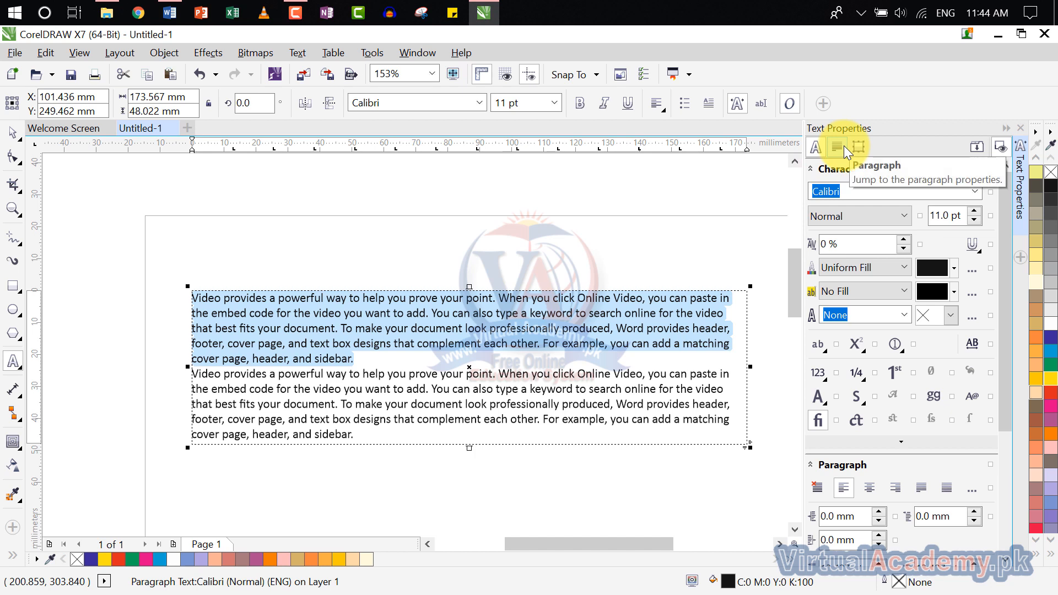
pyautogui.click(16, 362)
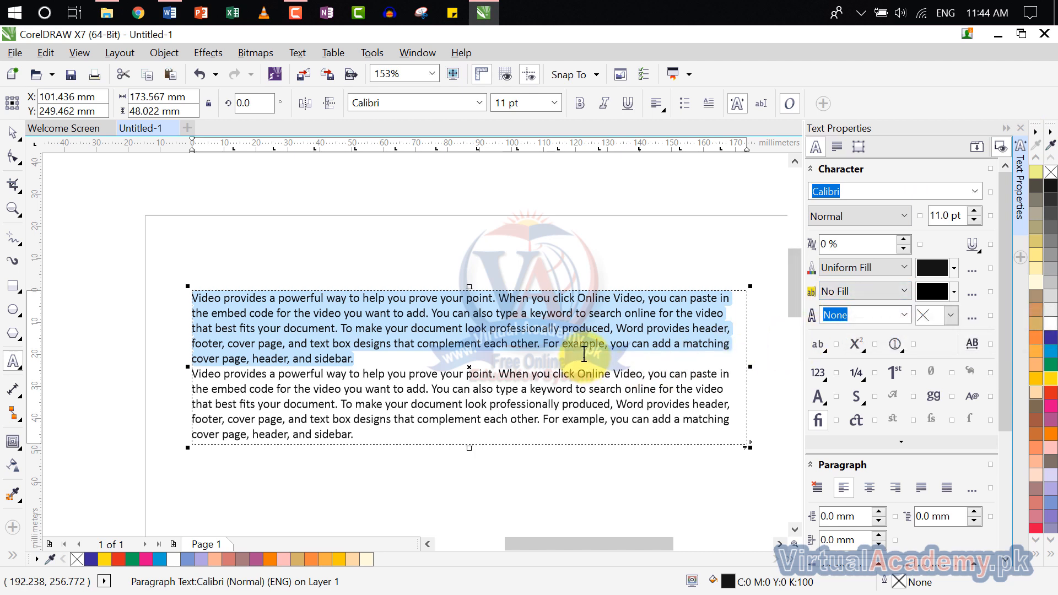
pyautogui.click(1019, 129)
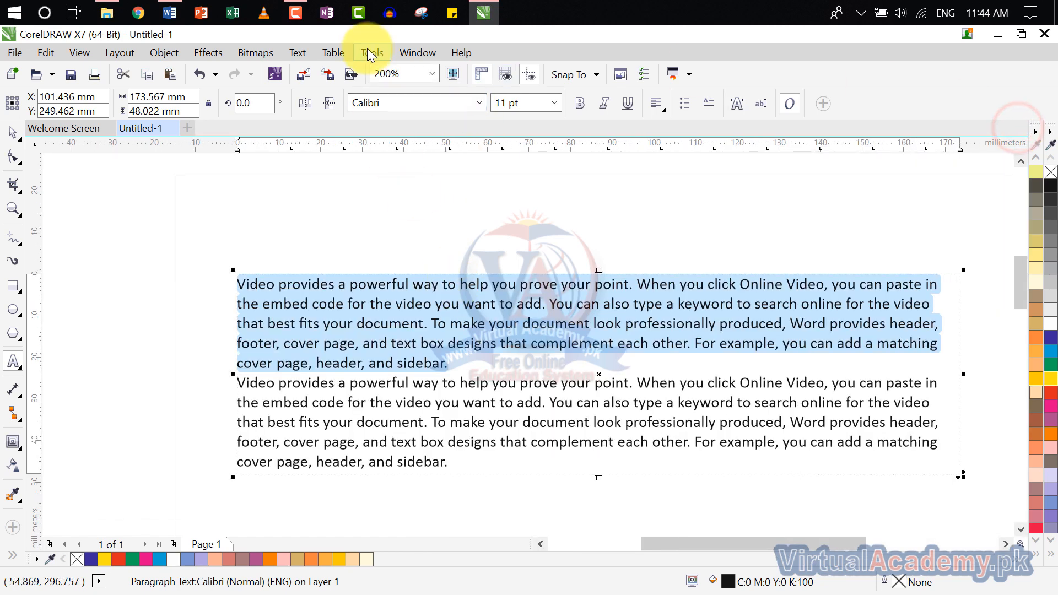
# - Examine the tab stop markers on the ruler above the selected first paragraph
pyautogui.click(298, 53)
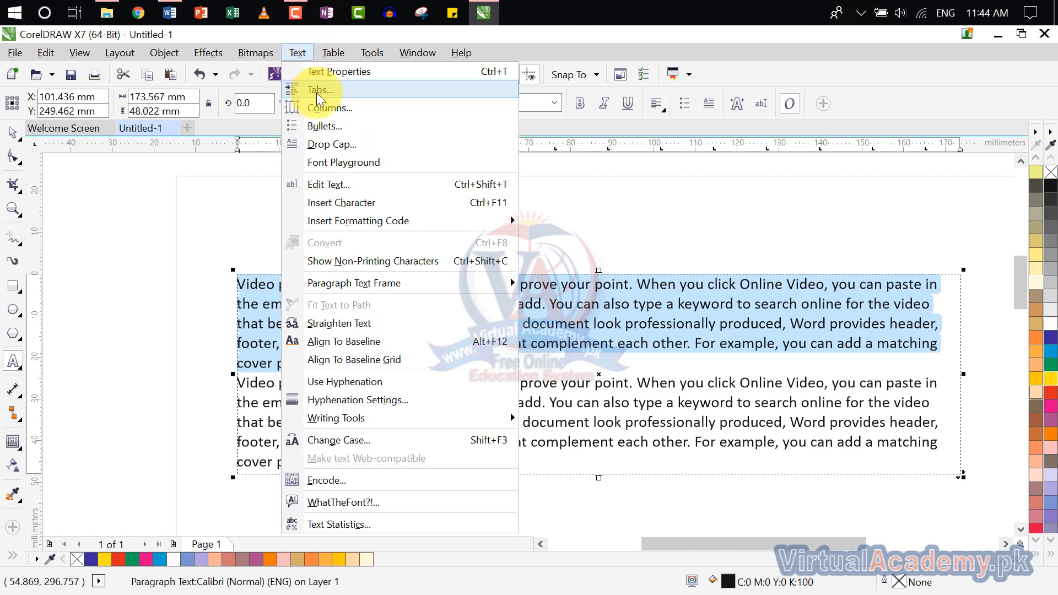
pyautogui.click(603, 221)
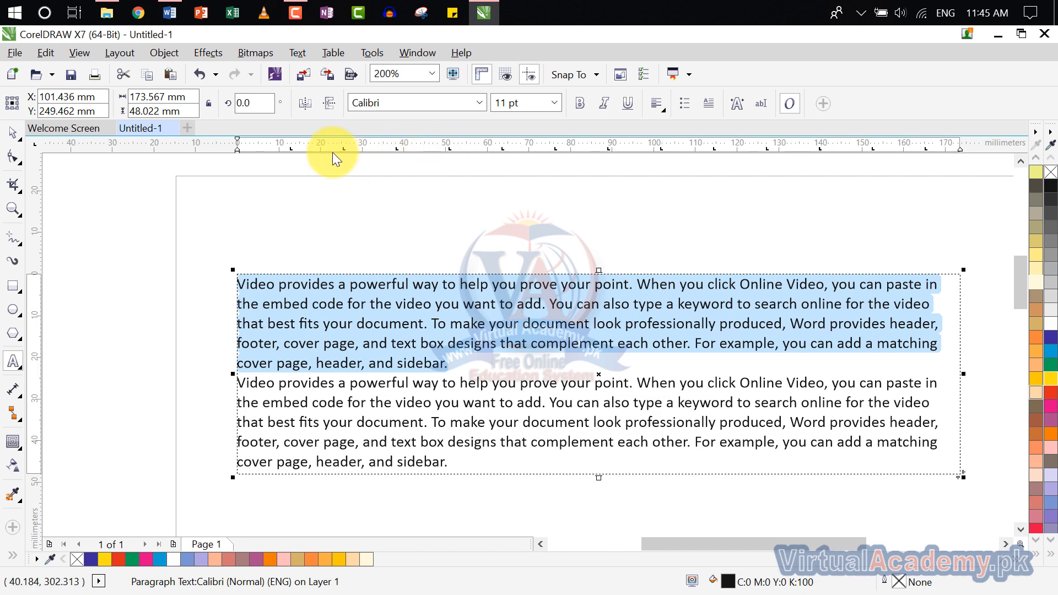
pyautogui.scroll(1, 342, 263)
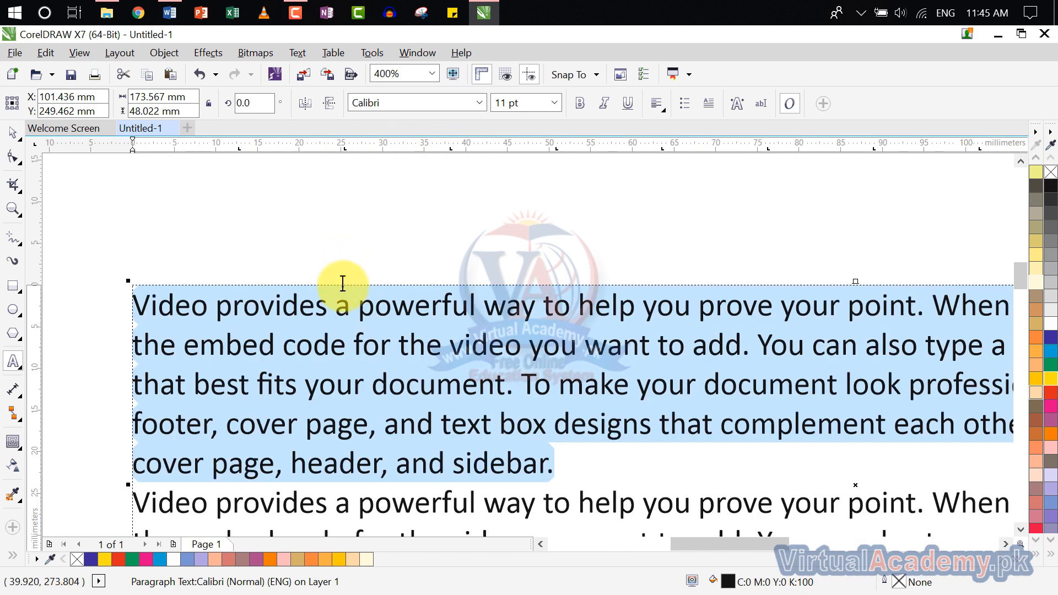
pyautogui.moveTo(342, 286); pyautogui.dragTo(377, 194)
pyautogui.scroll(1, 352, 185)
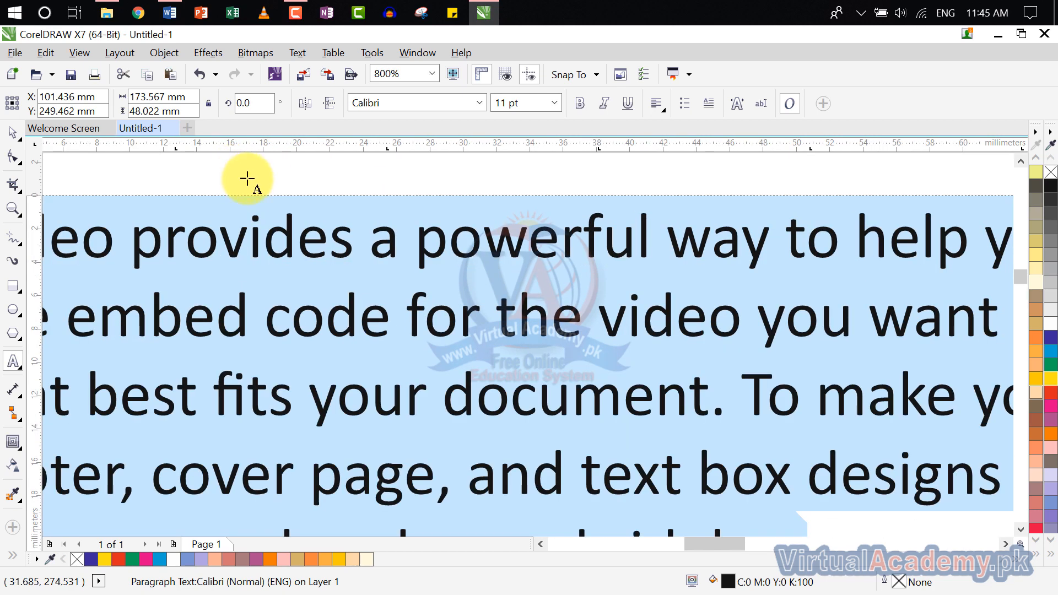
pyautogui.scroll(-1, 260, 184)
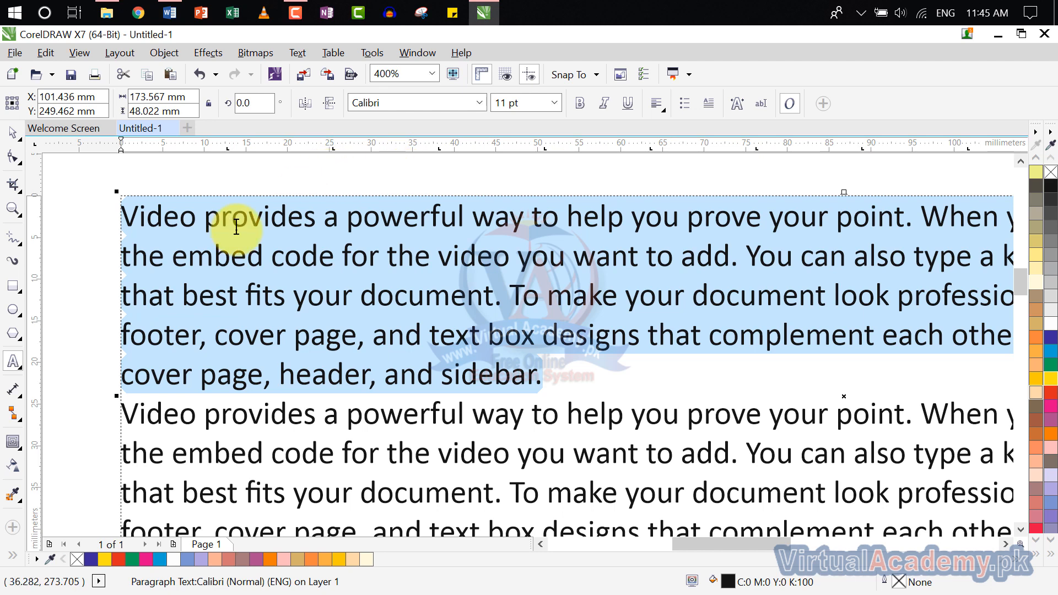
pyautogui.moveTo(236, 227); pyautogui.dragTo(246, 291)
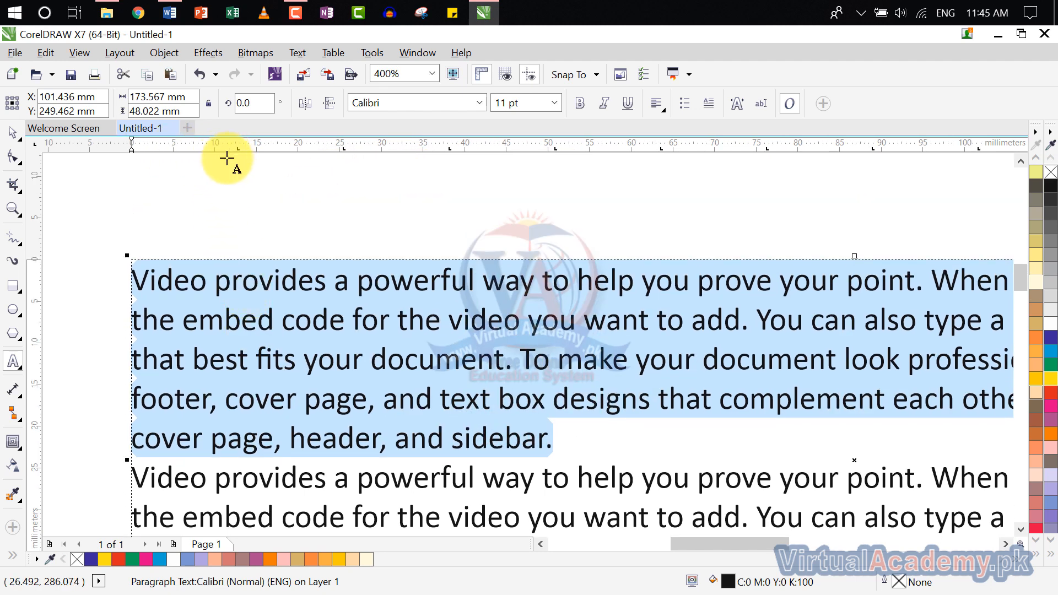
# - Indent the first line of the first paragraph by three tab stops one after another, and remove the indents again
pyautogui.click(133, 281)
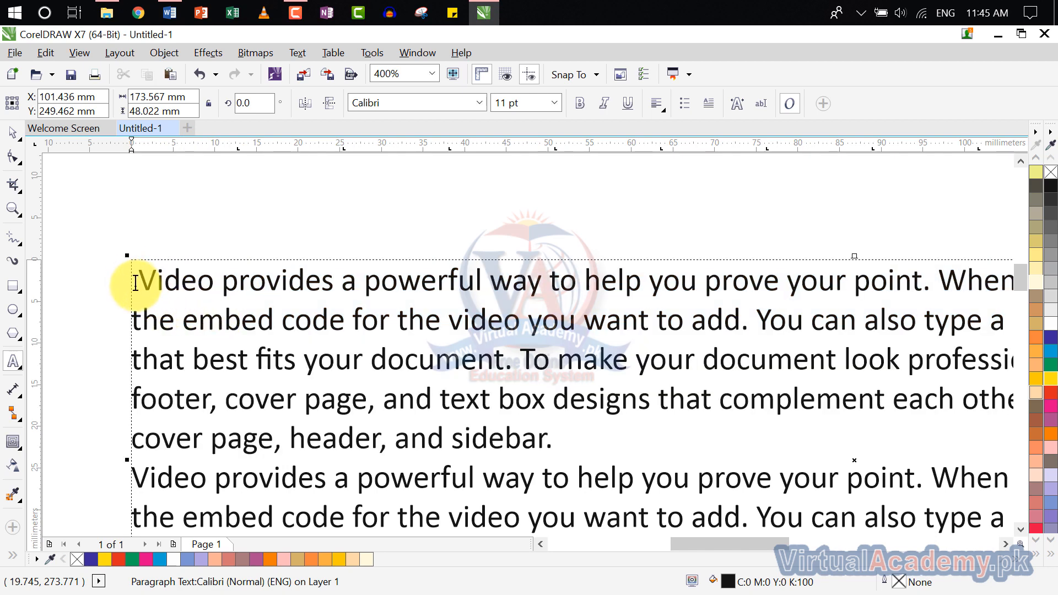
pyautogui.press('BackSpace')
pyautogui.press('BackSpace')
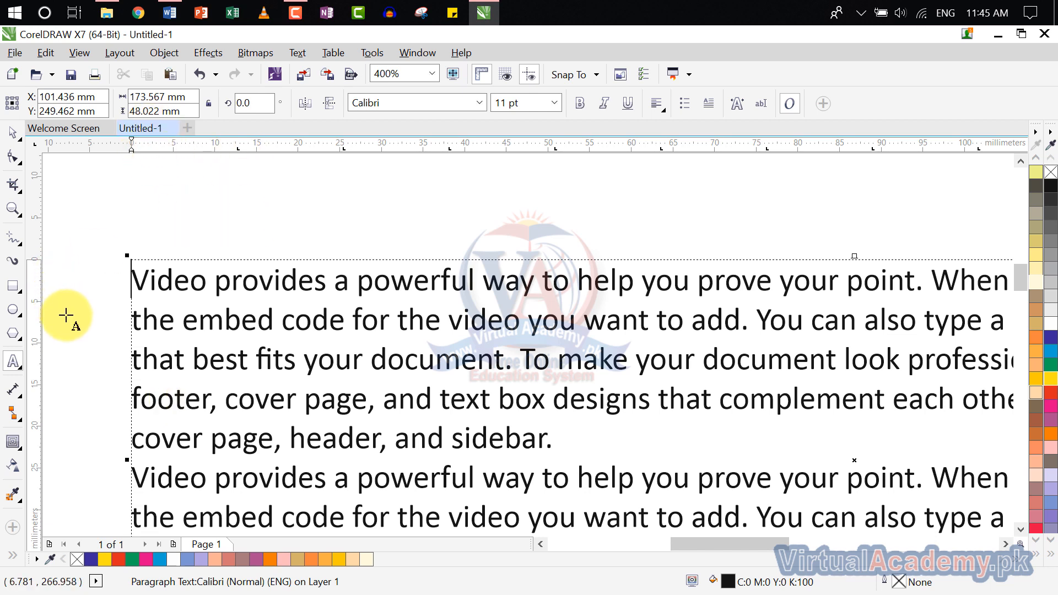
pyautogui.press('Tab')
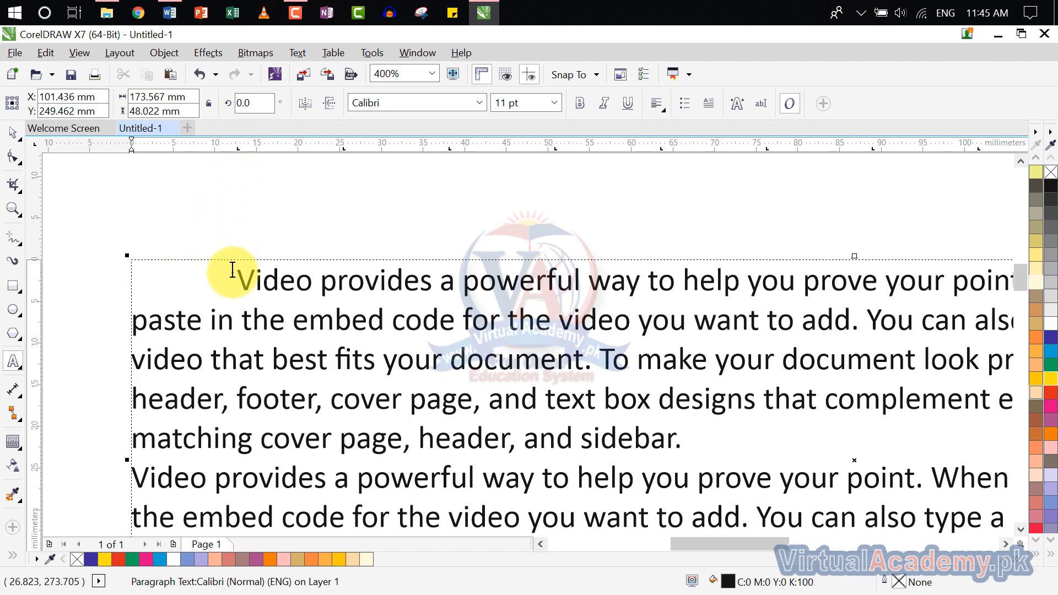
pyautogui.press('Tab')
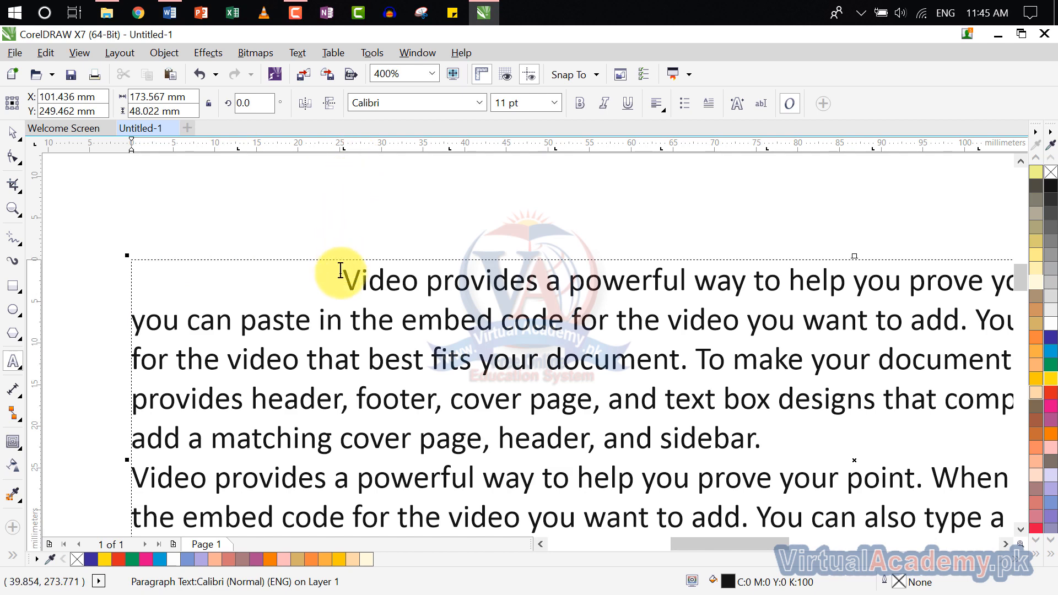
pyautogui.press('Tab')
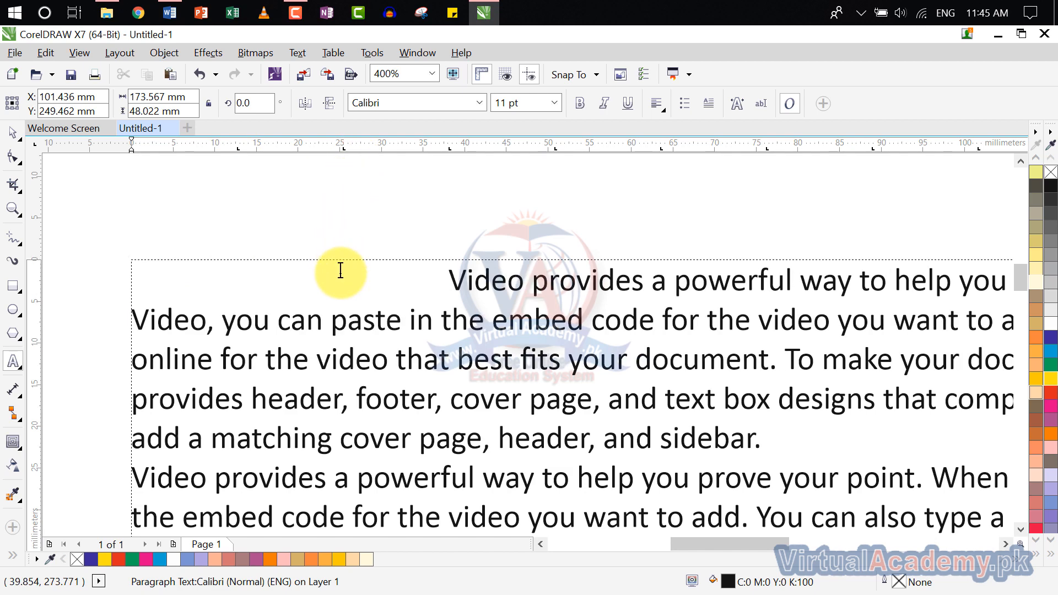
pyautogui.press('BackSpace')
pyautogui.press('BackSpace')
pyautogui.press('BackSpace')
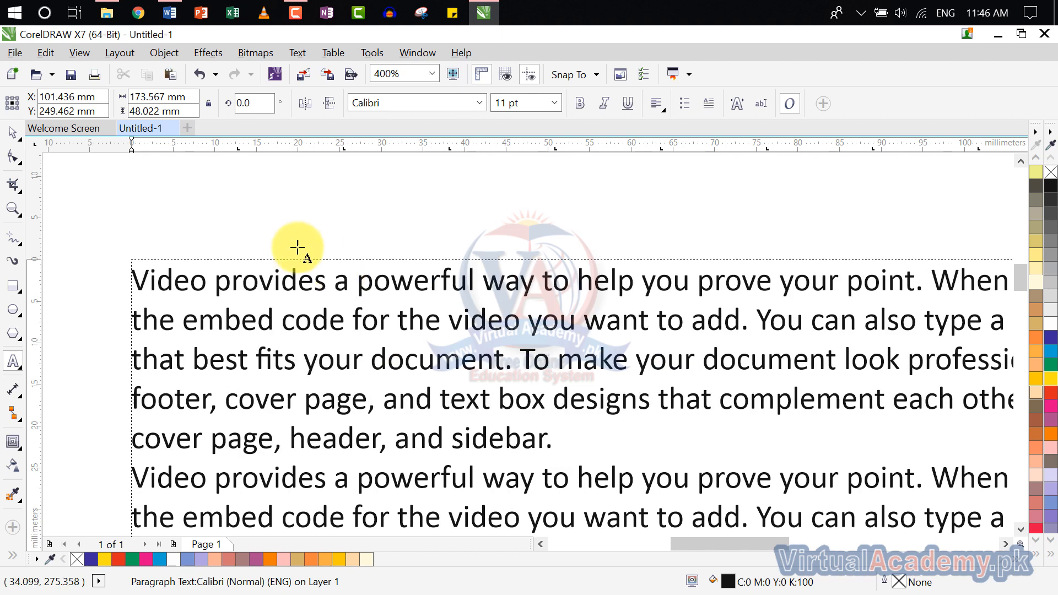
# - Review the first paragraph's tab stops in Tab Settings, try removing them all, and close the dialog without applying
pyautogui.scroll(-2, 319, 251)
pyautogui.scroll(1, 319, 252)
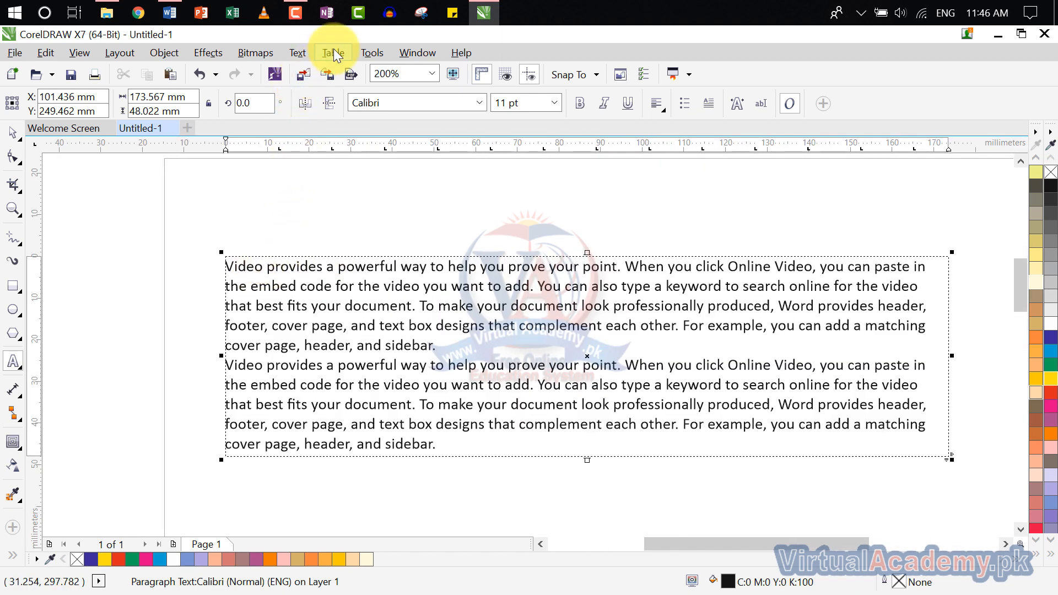
pyautogui.click(302, 52)
pyautogui.click(313, 87)
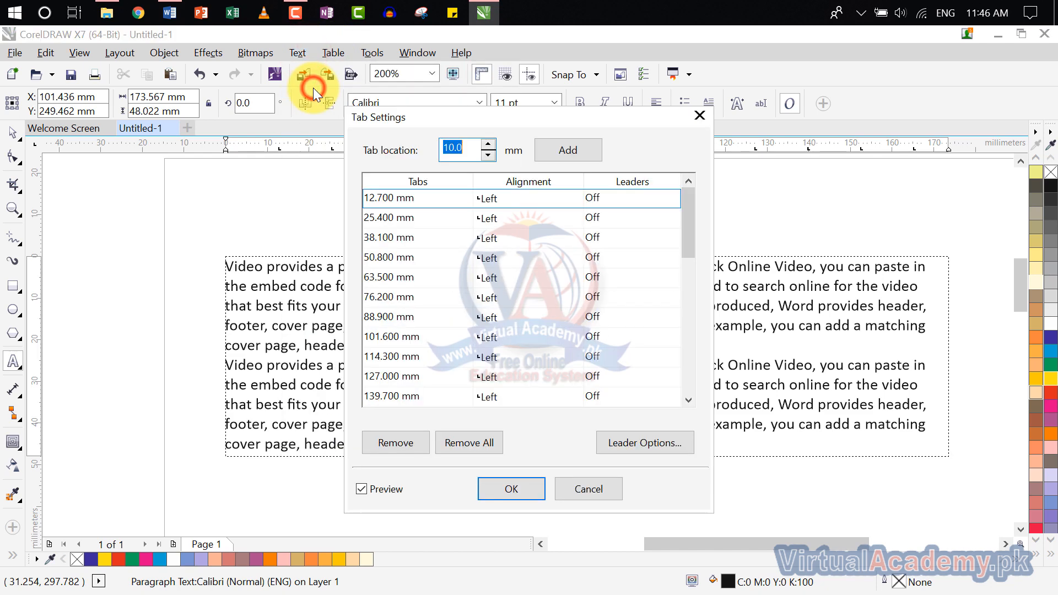
pyautogui.scroll(-5, 453, 268)
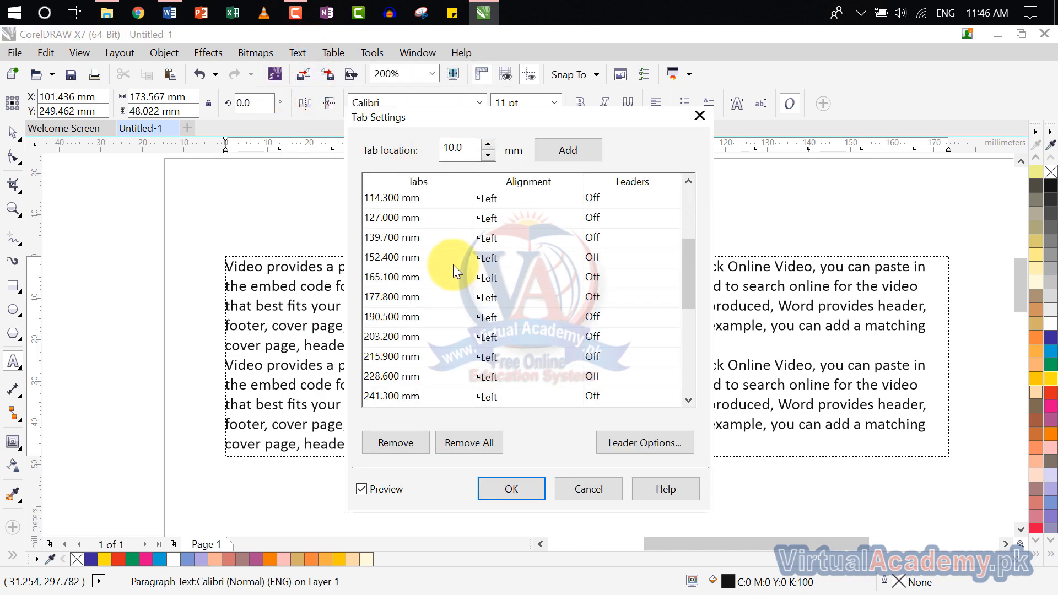
pyautogui.scroll(-2, 453, 264)
pyautogui.scroll(7, 453, 263)
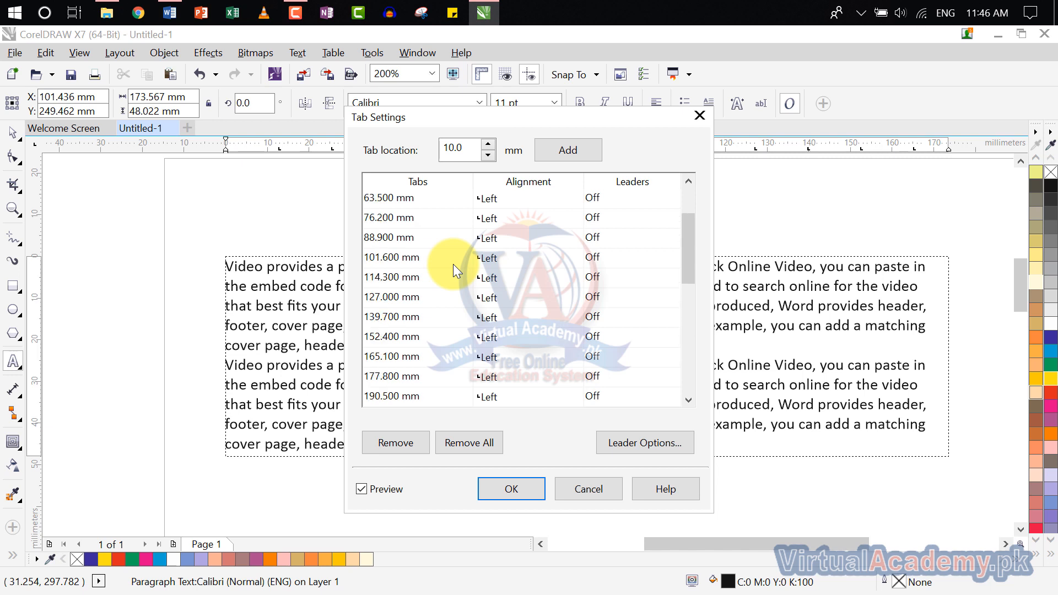
pyautogui.click(455, 442)
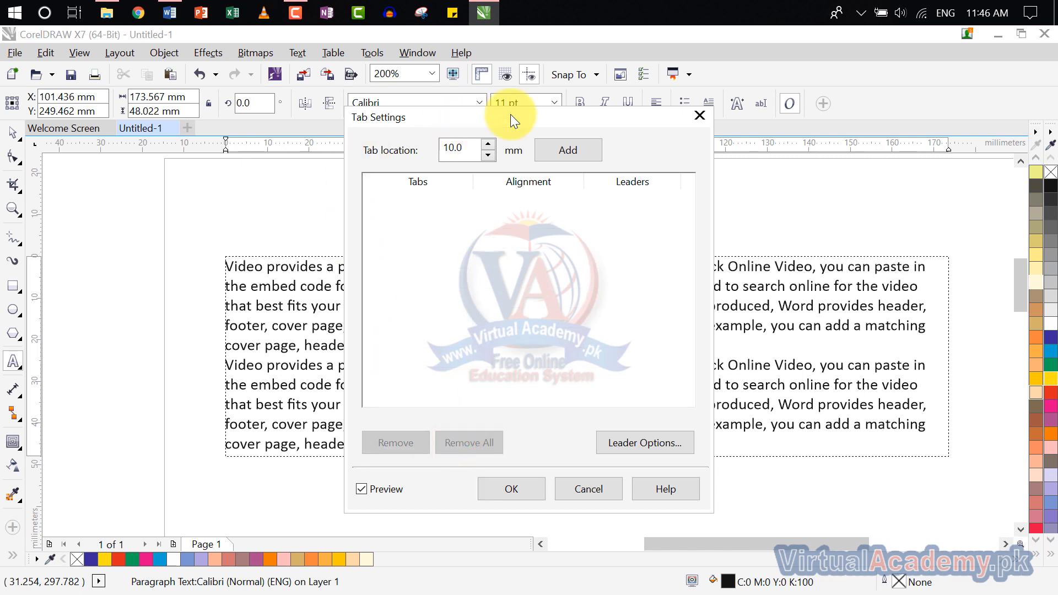
pyautogui.click(699, 115)
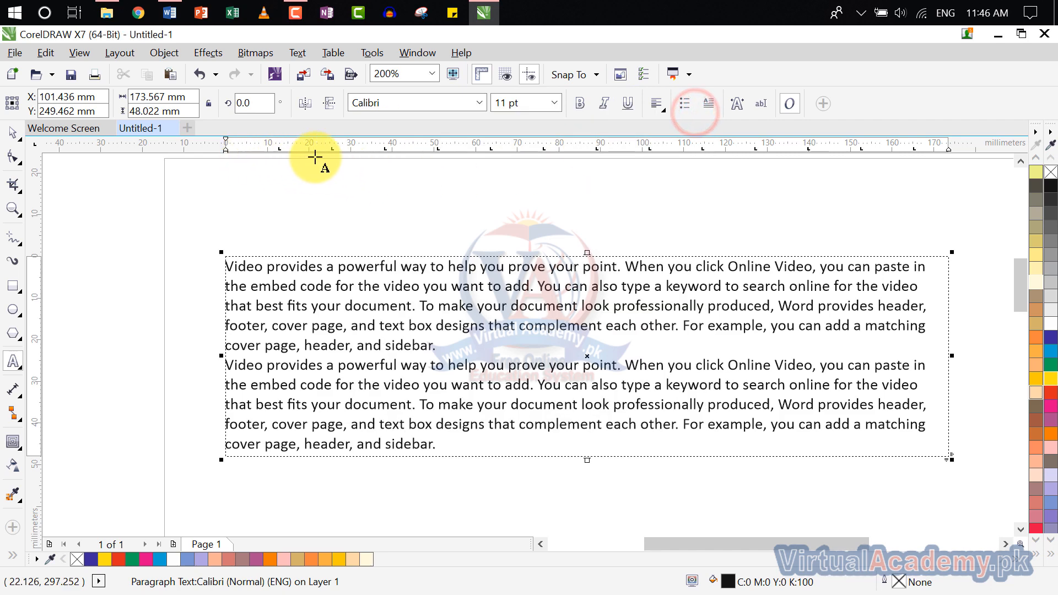
# - Reopen Tab Settings for the first paragraph, clear all its tab stops, and add a left-aligned tab stop set to 20 mm
pyautogui.click(304, 54)
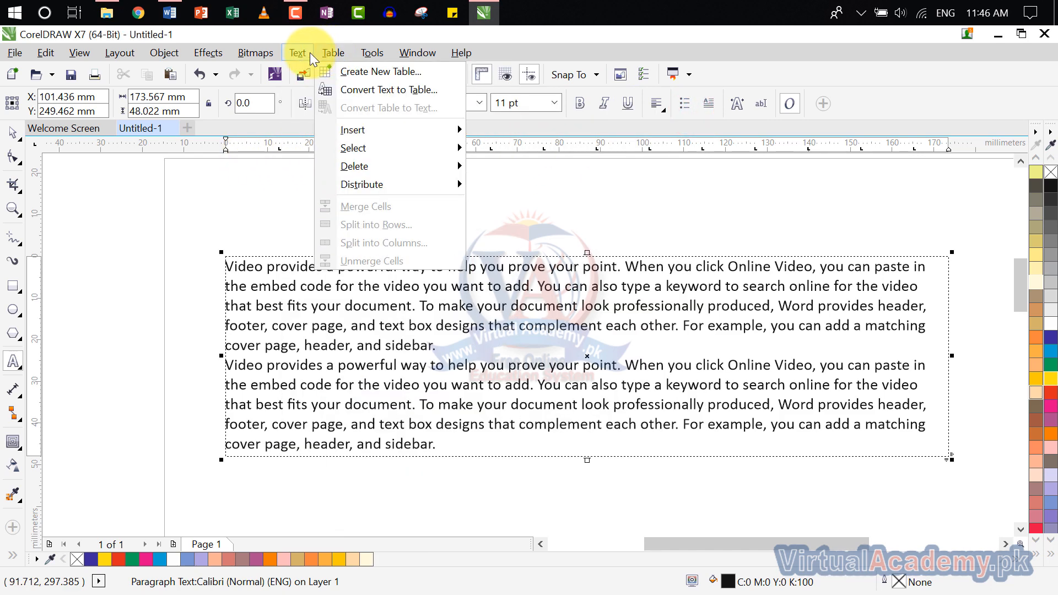
pyautogui.click(315, 95)
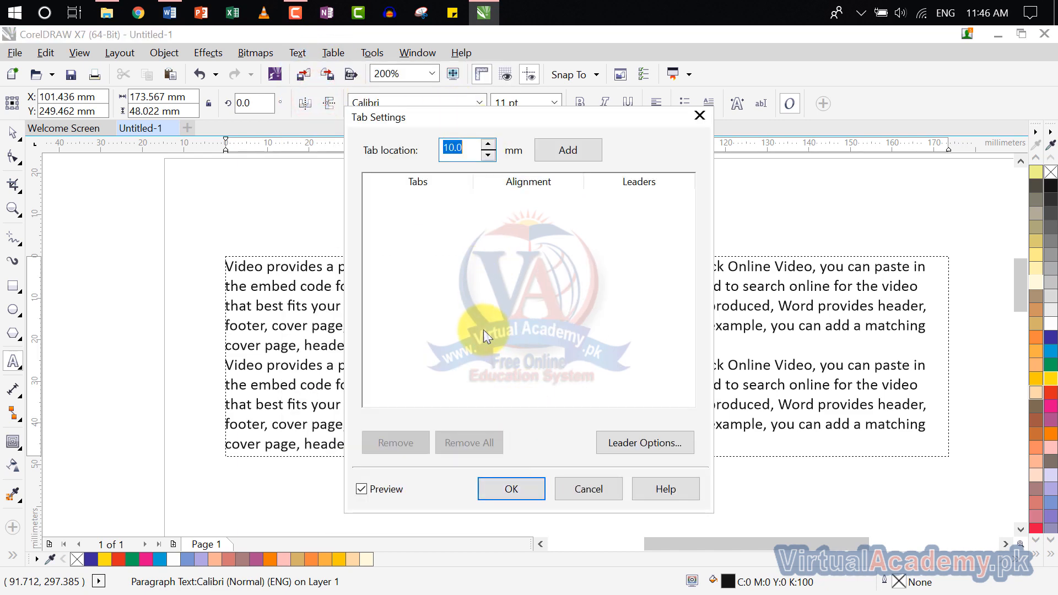
pyautogui.click(559, 154)
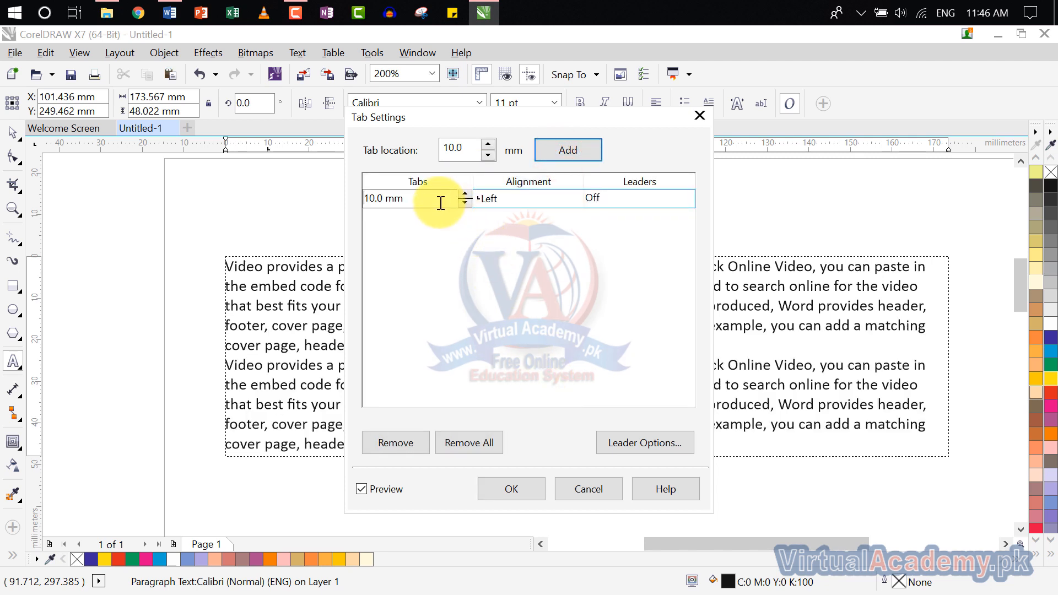
pyautogui.click(441, 202)
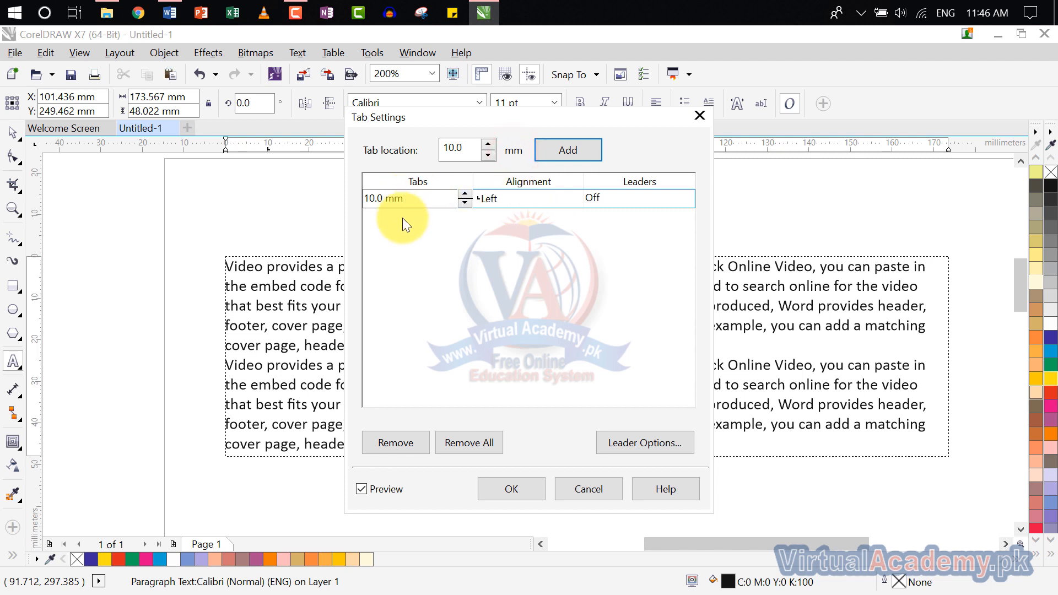
pyautogui.doubleClick(406, 199)
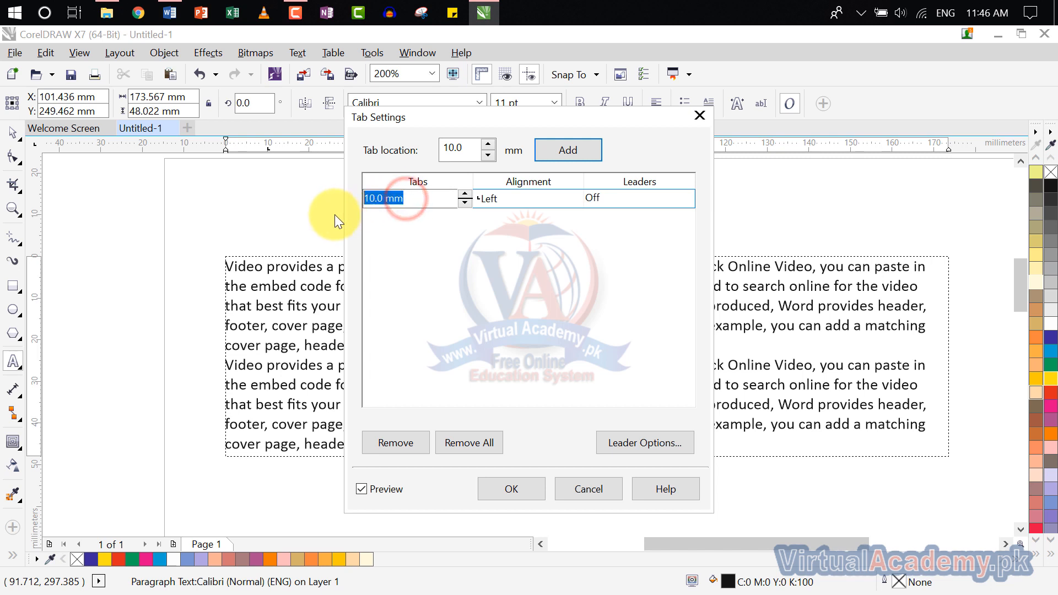
pyautogui.moveTo(376, 200); pyautogui.dragTo(356, 202)
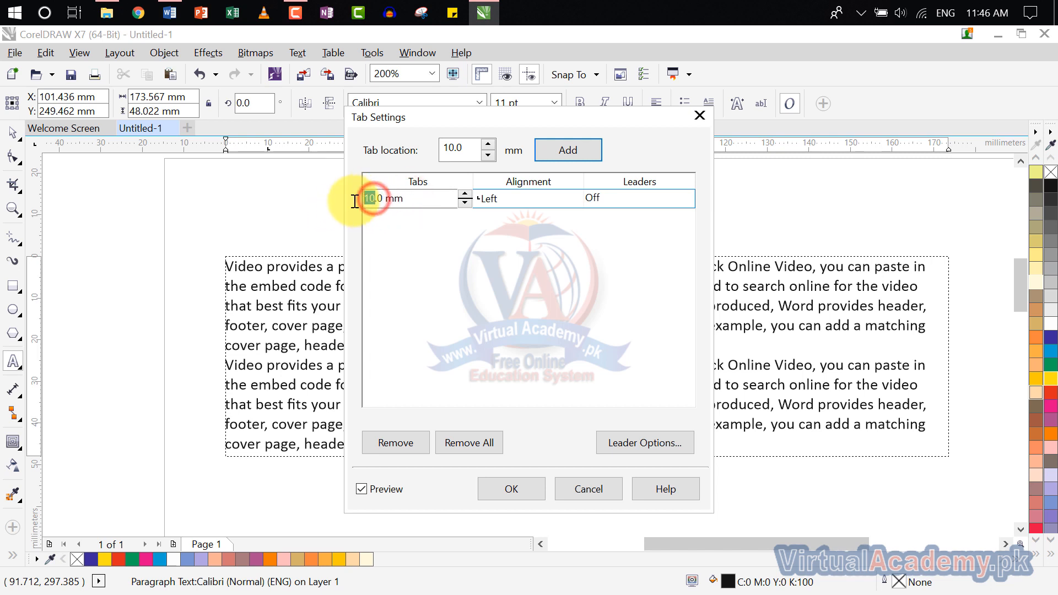
pyautogui.write('2')
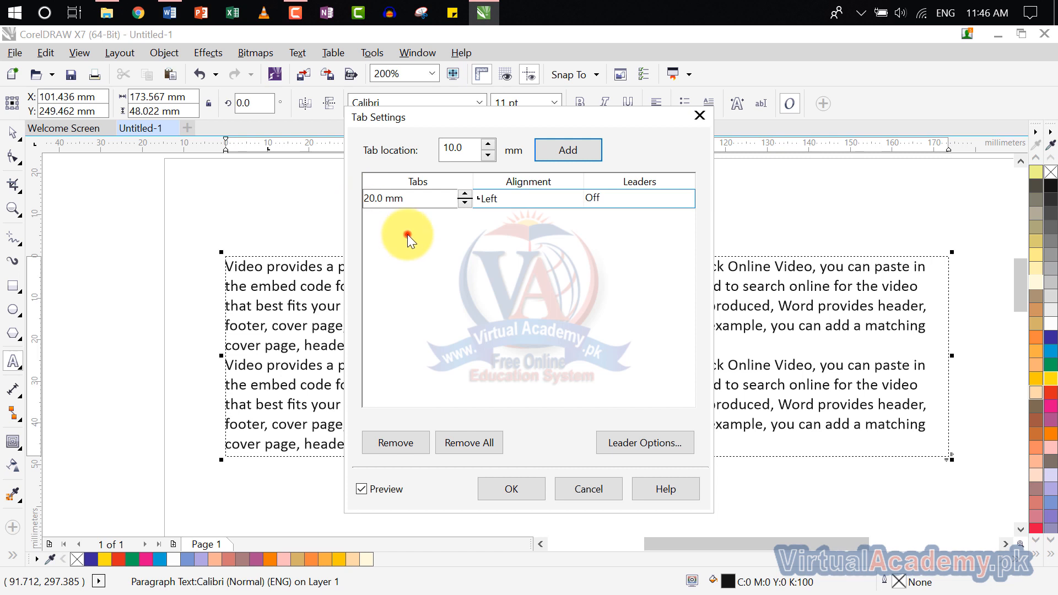
pyautogui.click(407, 234)
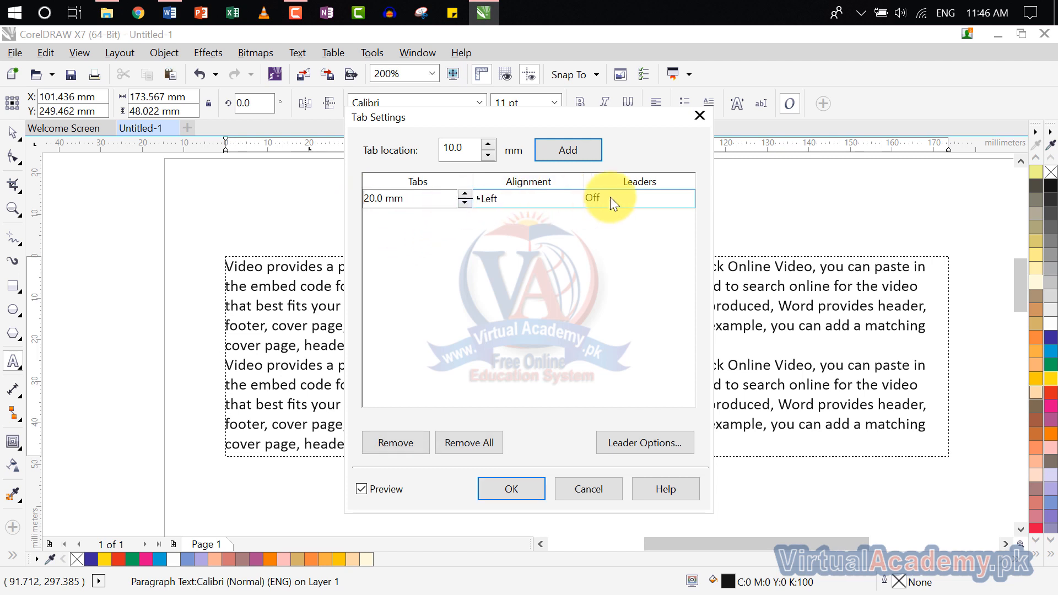
# - Add two more left-aligned tab stops at 30 mm and 40 mm, and apply the tab settings
pyautogui.click(558, 149)
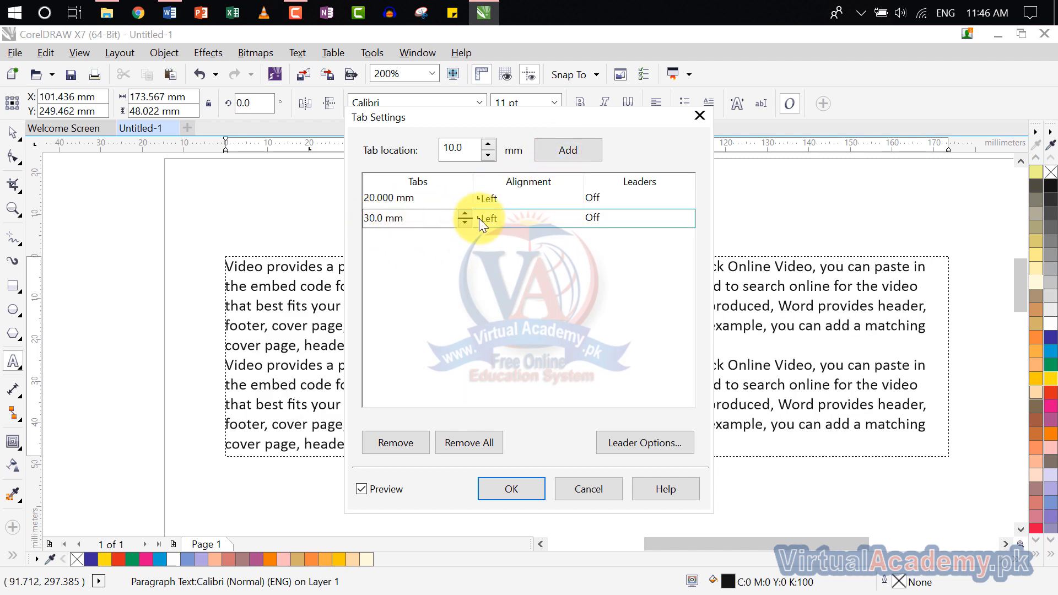
pyautogui.click(567, 150)
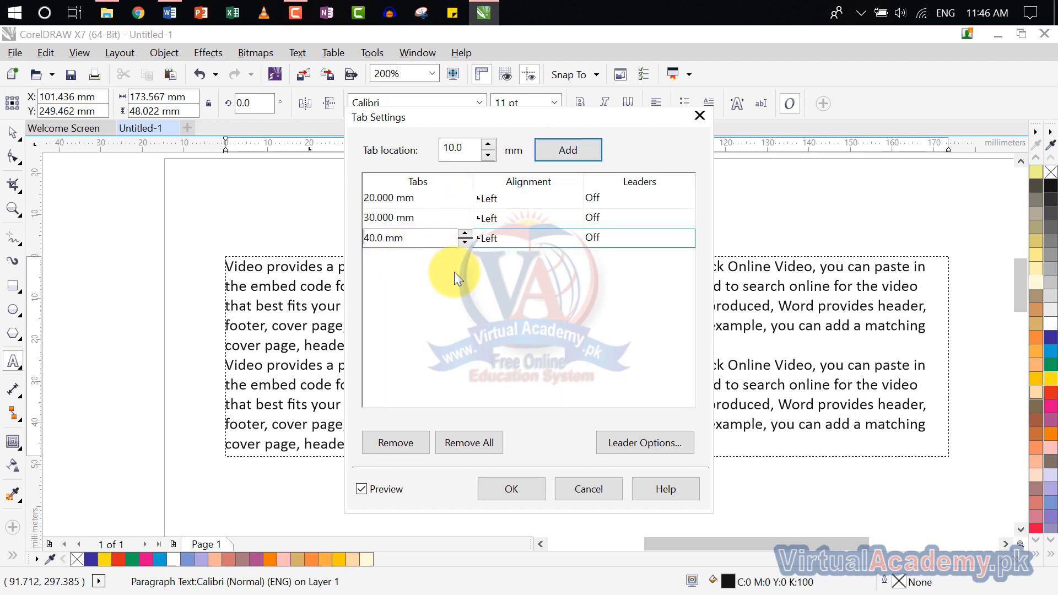
pyautogui.moveTo(374, 236); pyautogui.dragTo(303, 243)
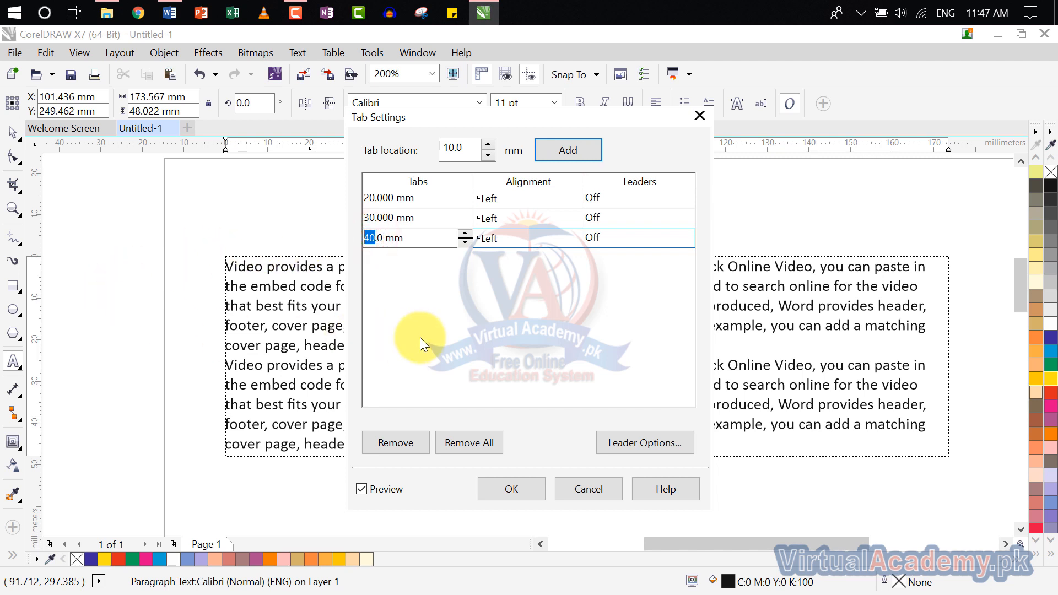
pyautogui.click(511, 492)
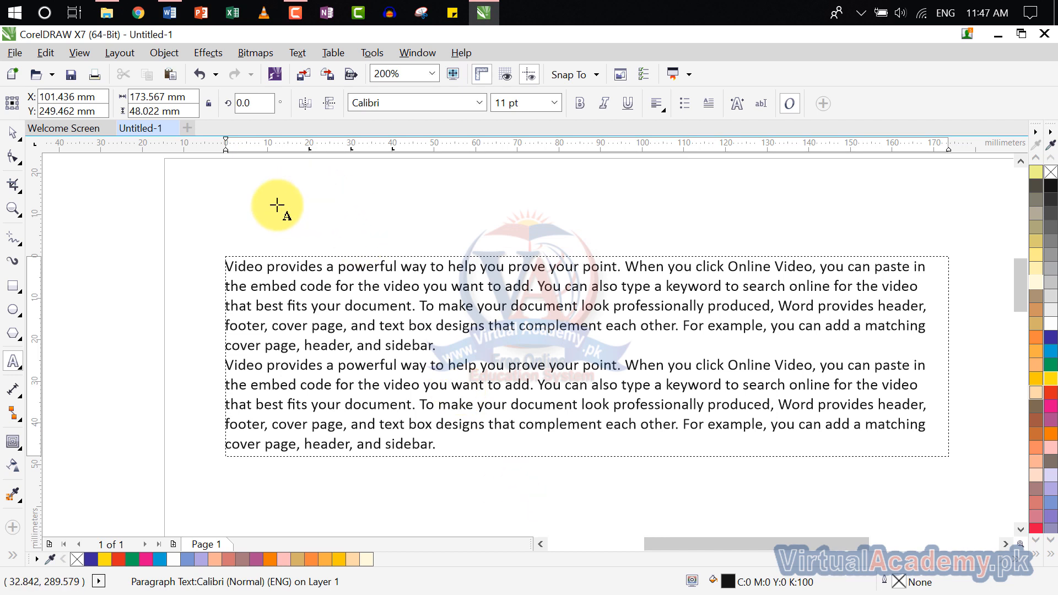
# - Test the new tab stops by tabbing the first paragraph's opening line three times, and delete those tabs
pyautogui.click(226, 268)
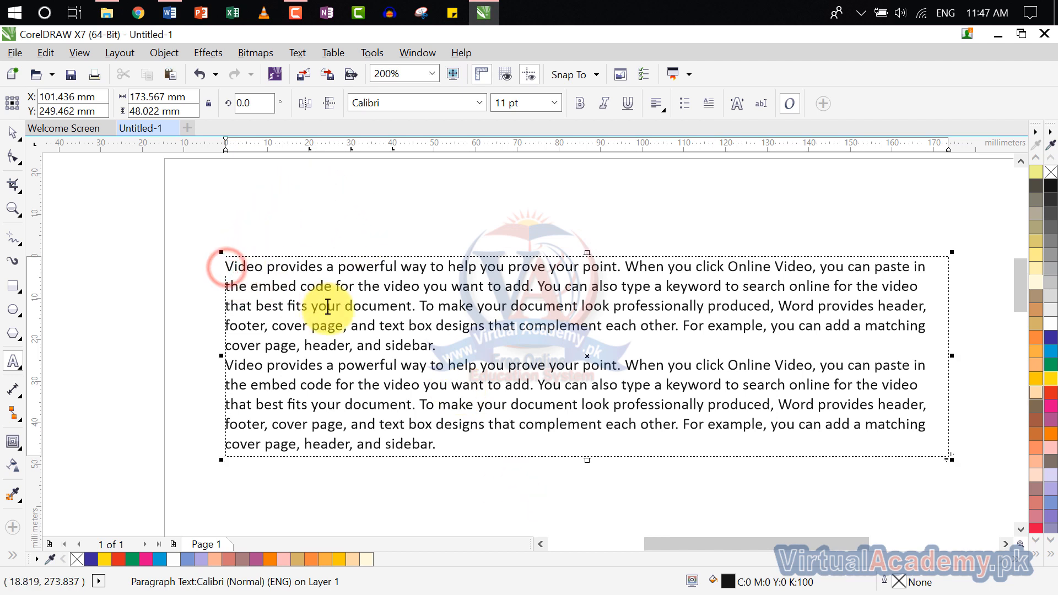
pyautogui.press('Tab')
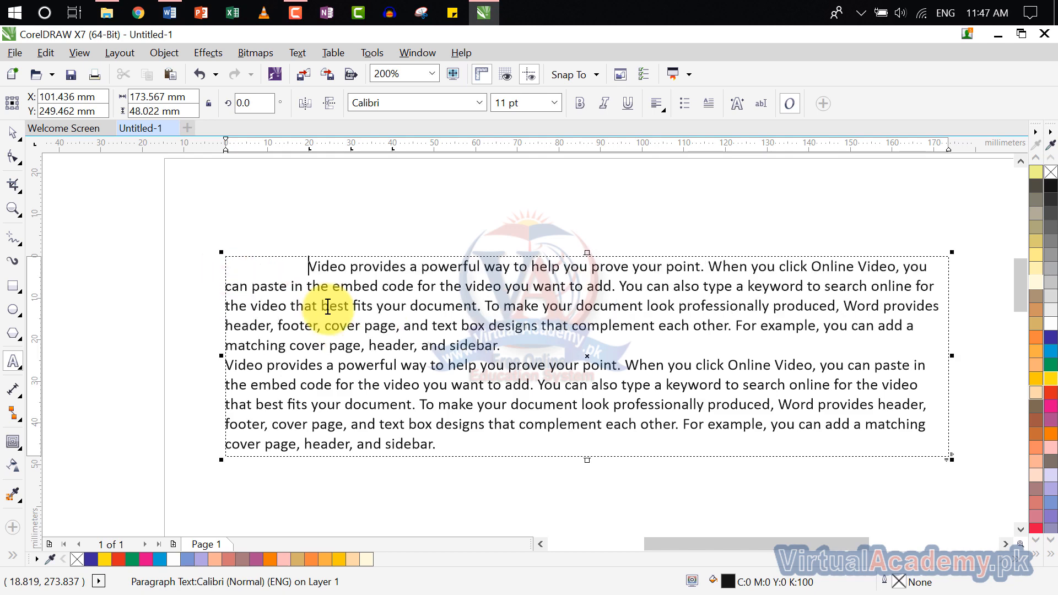
pyautogui.press('Tab')
pyautogui.press('Tab')
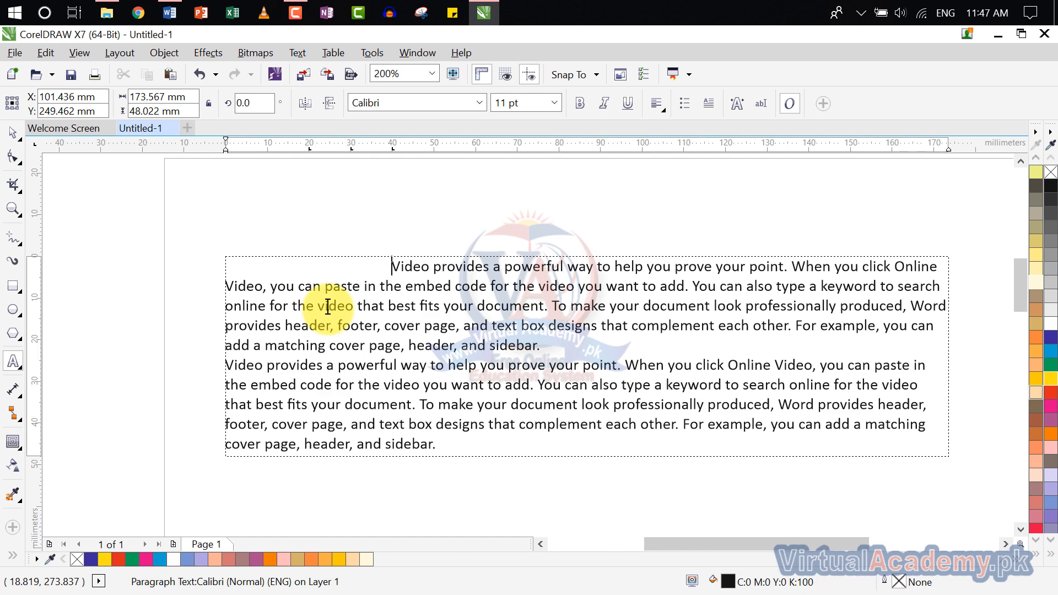
pyautogui.press('BackSpace')
pyautogui.press('BackSpace')
pyautogui.press('BackSpace')
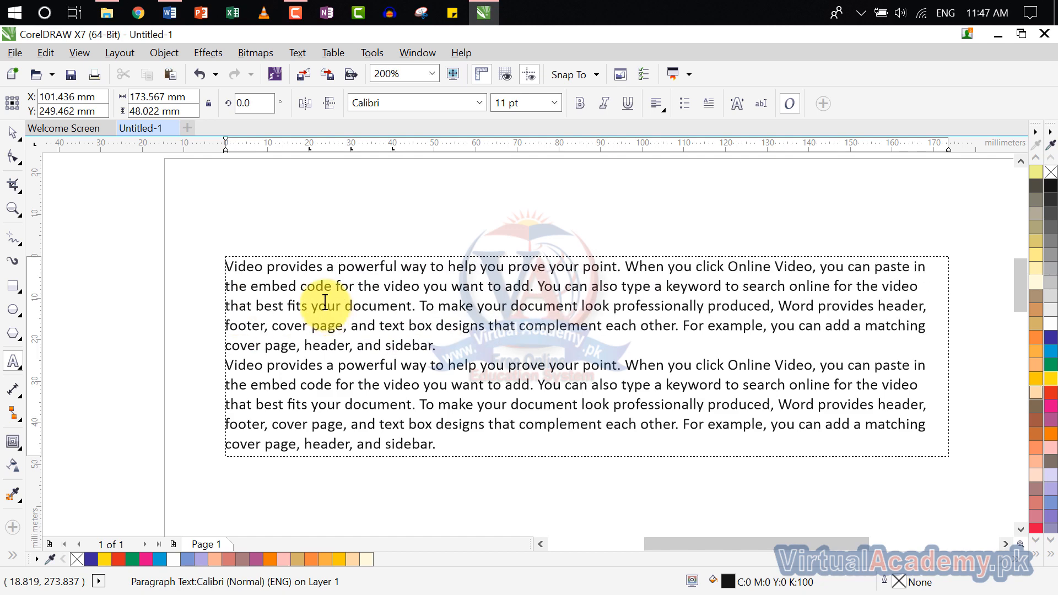
# - Start a new line after the second paragraph and extend the text frame to about 65 mm high
pyautogui.click(447, 445)
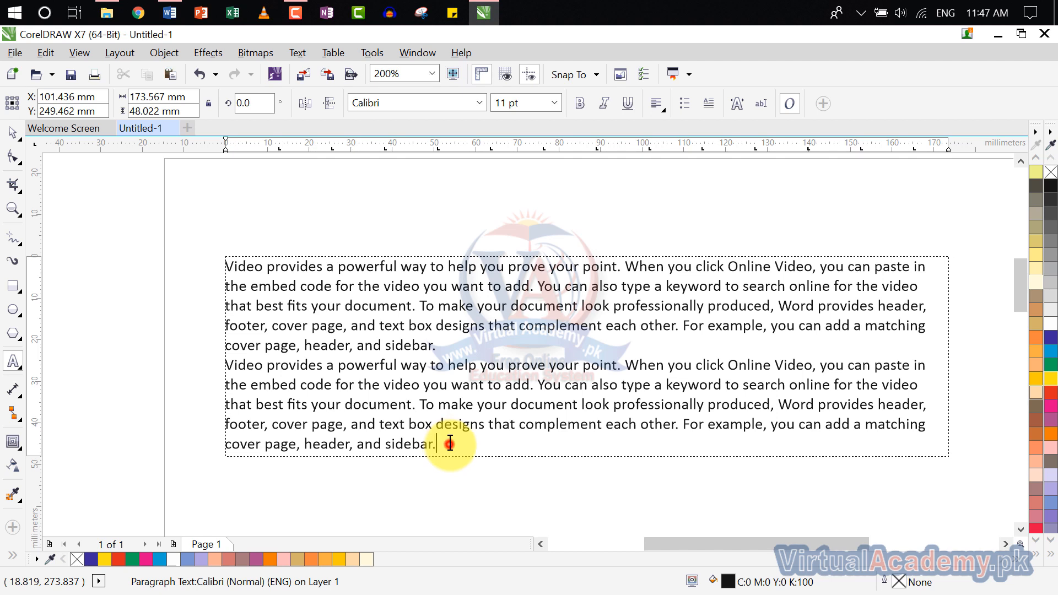
pyautogui.press('Return')
pyautogui.click(491, 448)
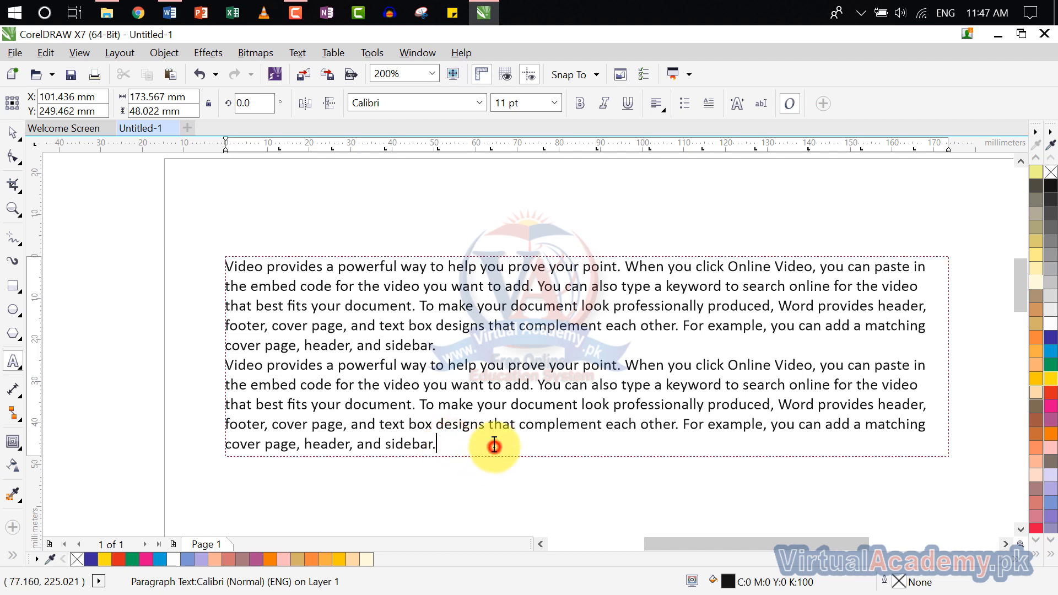
pyautogui.click(584, 462)
pyautogui.moveTo(586, 513); pyautogui.dragTo(584, 524)
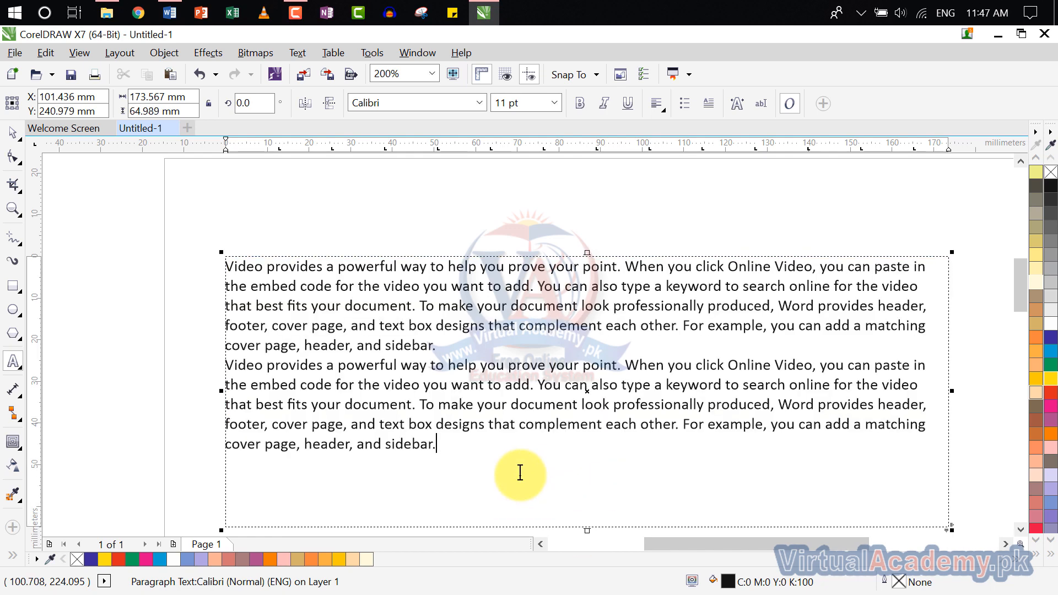
# - Add a new line below the second paragraph with the label "name", followed by a tab and a sample first name
pyautogui.scroll(-2, 517, 473)
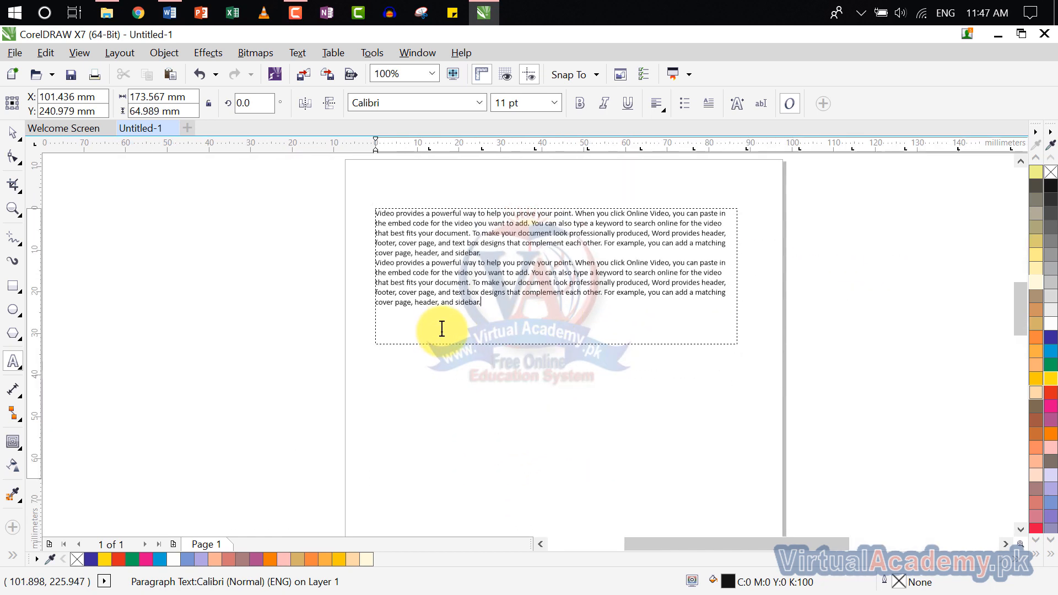
pyautogui.scroll(2, 439, 328)
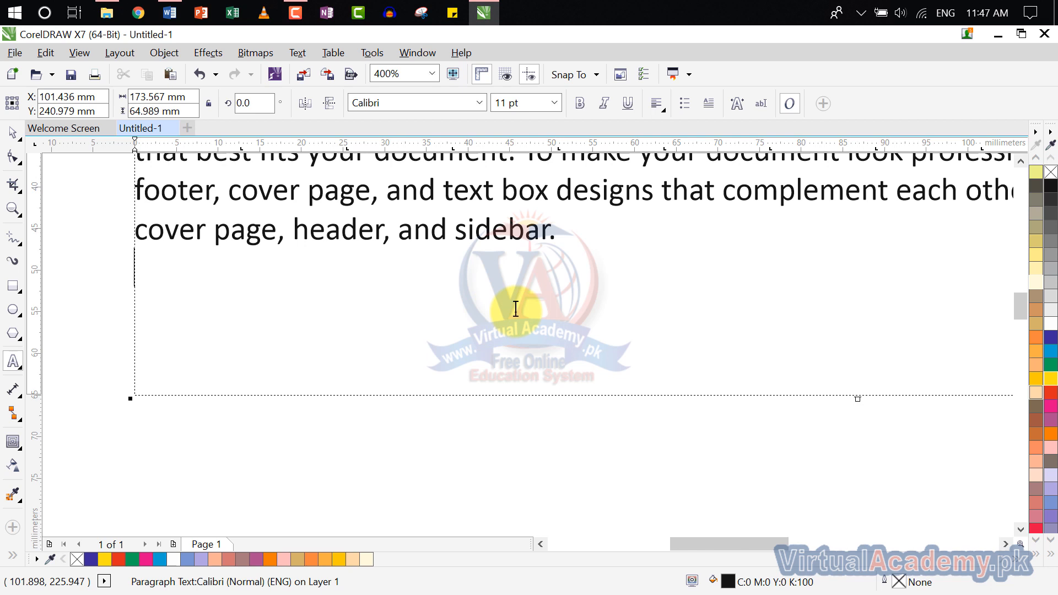
pyautogui.press('Return')
pyautogui.write('name')
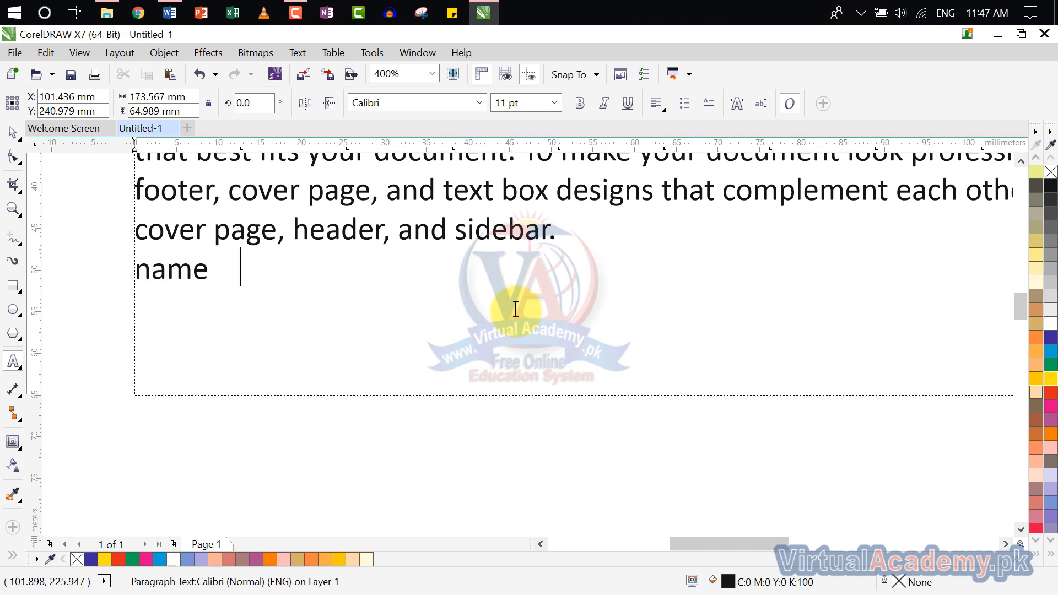
pyautogui.press('Tab')
pyautogui.write('ali')
# - Add a second line with the label "f/n", followed by a tab and a sample father's name
pyautogui.press('Return')
pyautogui.write('f/')
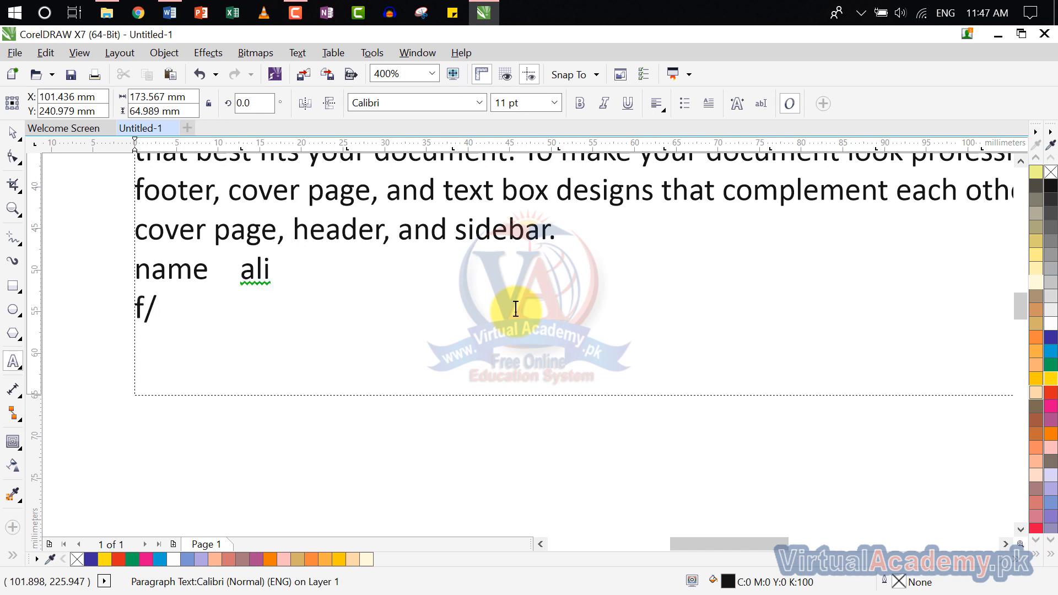
pyautogui.write('c')
pyautogui.press('BackSpace')
pyautogui.write('m')
pyautogui.press('BackSpace')
pyautogui.write('n')
pyautogui.press('Tab')
pyautogui.write('hamid')
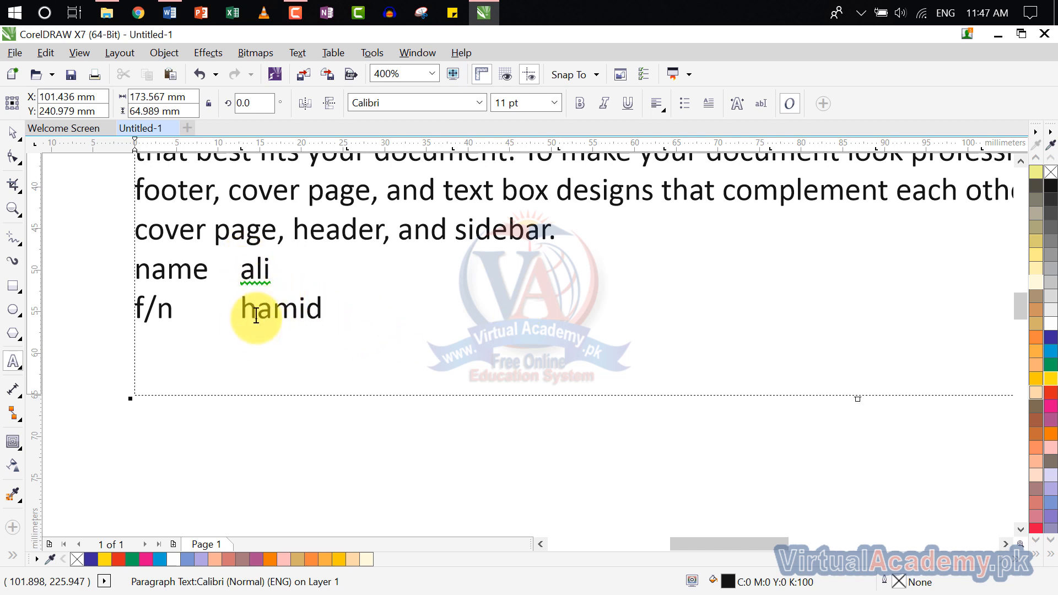
# - Clear all default tab stops for the "name" and "f/n" lines in Tab Settings, and add a left-aligned tab stop at 50 mm
pyautogui.moveTo(354, 303); pyautogui.dragTo(142, 264)
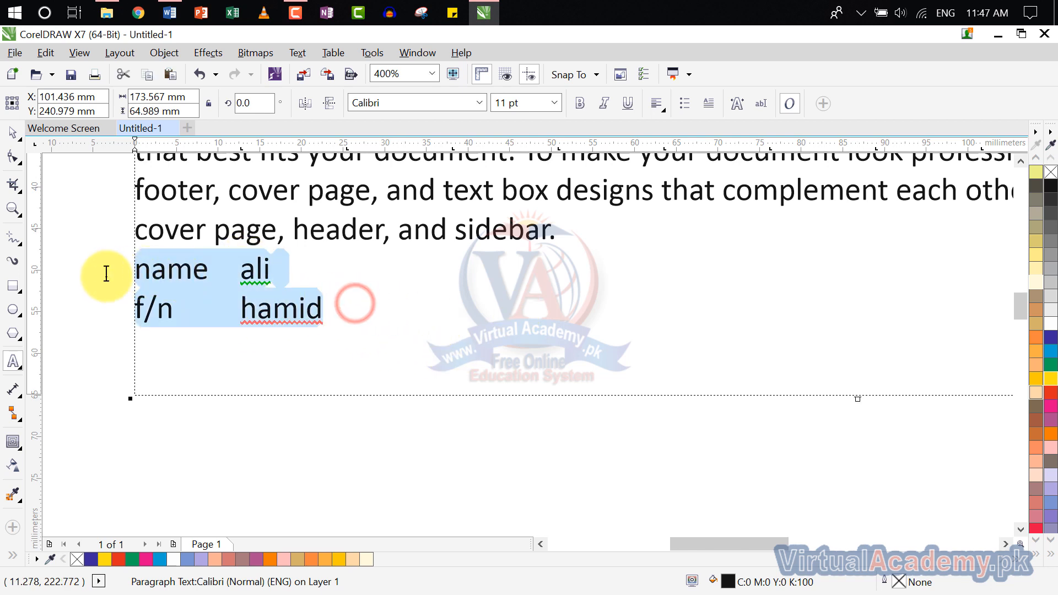
pyautogui.click(298, 52)
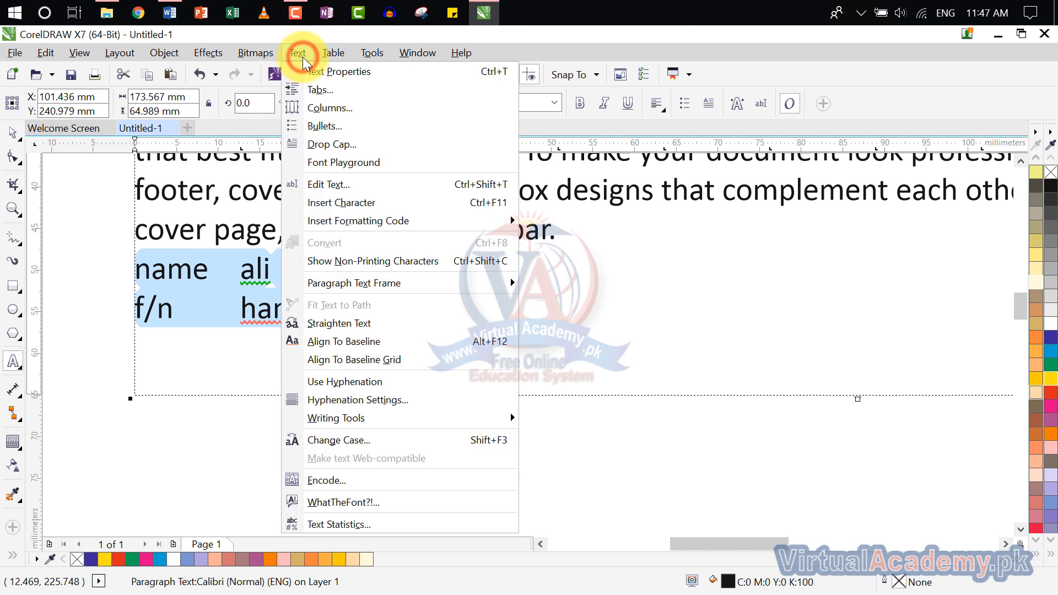
pyautogui.click(310, 90)
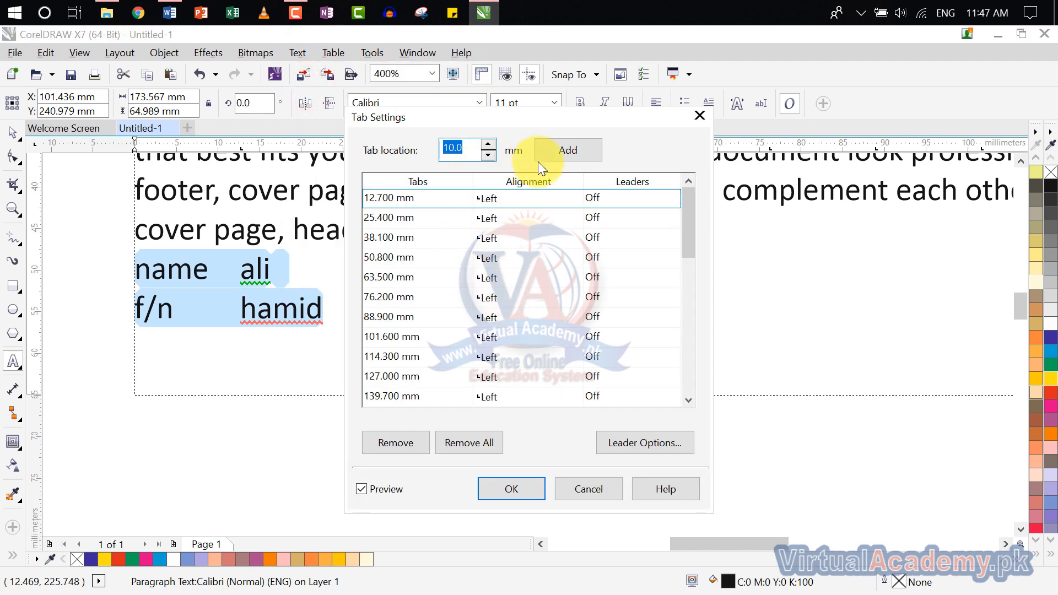
pyautogui.click(462, 441)
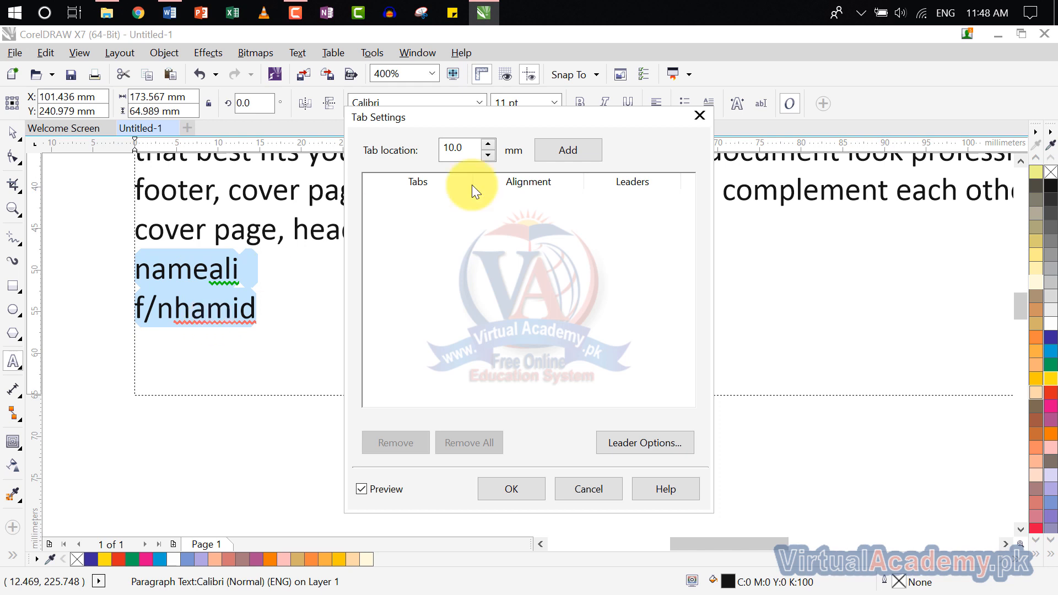
pyautogui.doubleClick(468, 149)
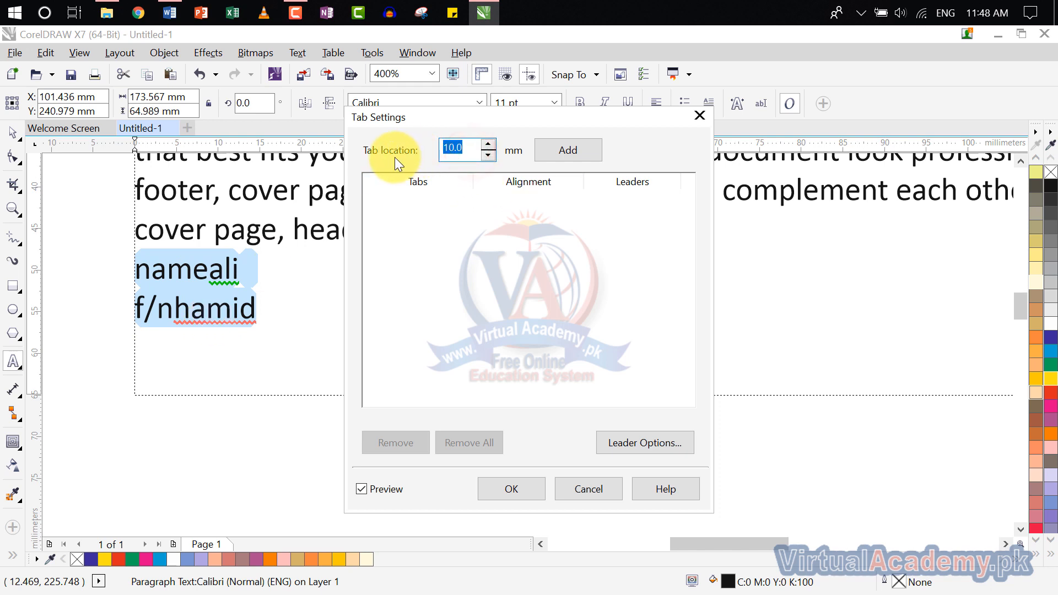
pyautogui.write('50')
pyautogui.click(556, 150)
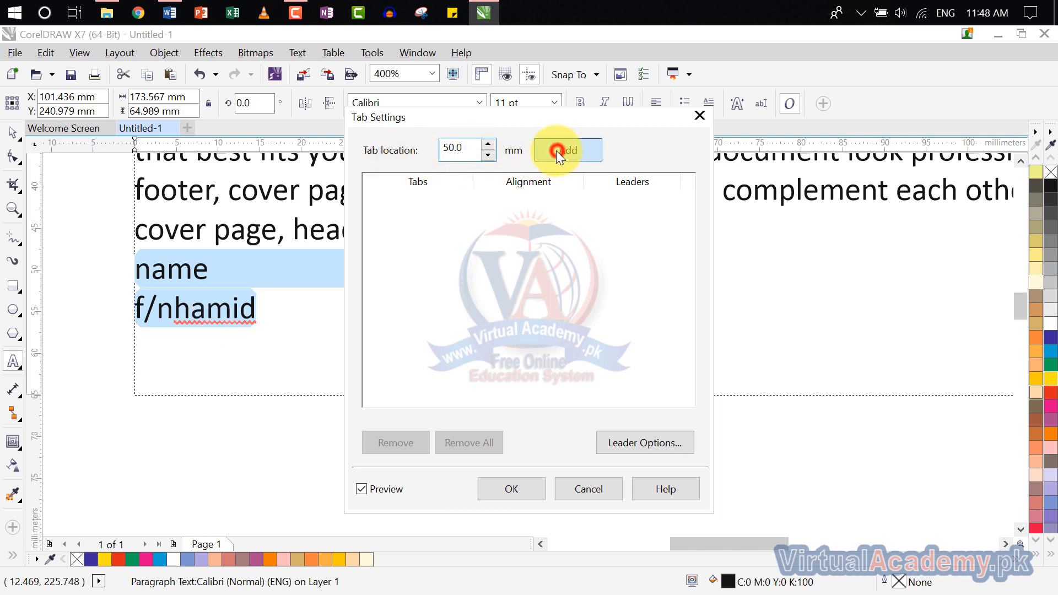
# - Add a second left-aligned tab stop at 100 mm for the two lines and apply the tab settings
pyautogui.doubleClick(452, 147)
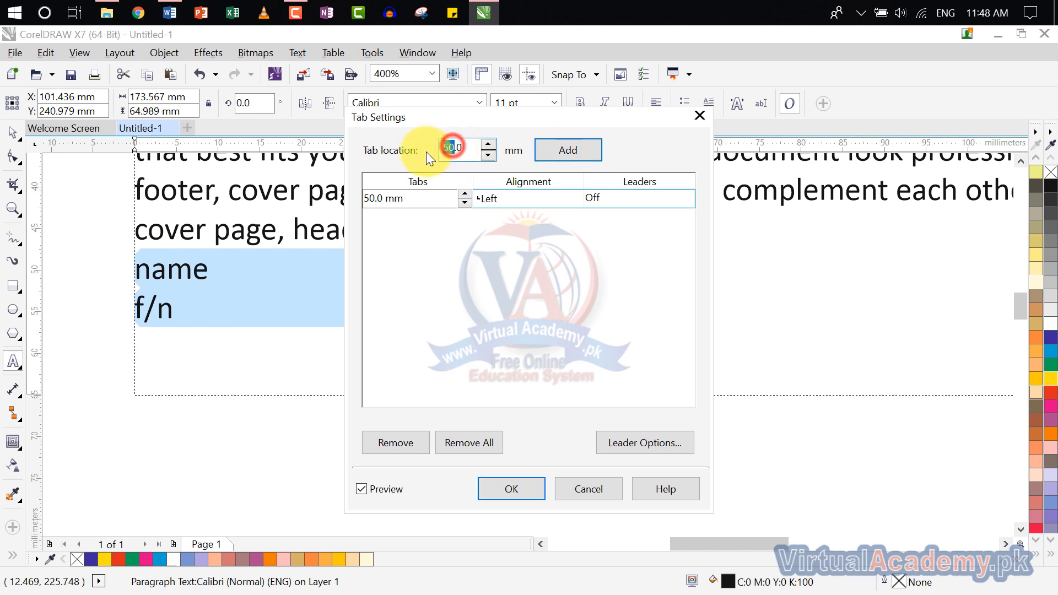
pyautogui.write('50')
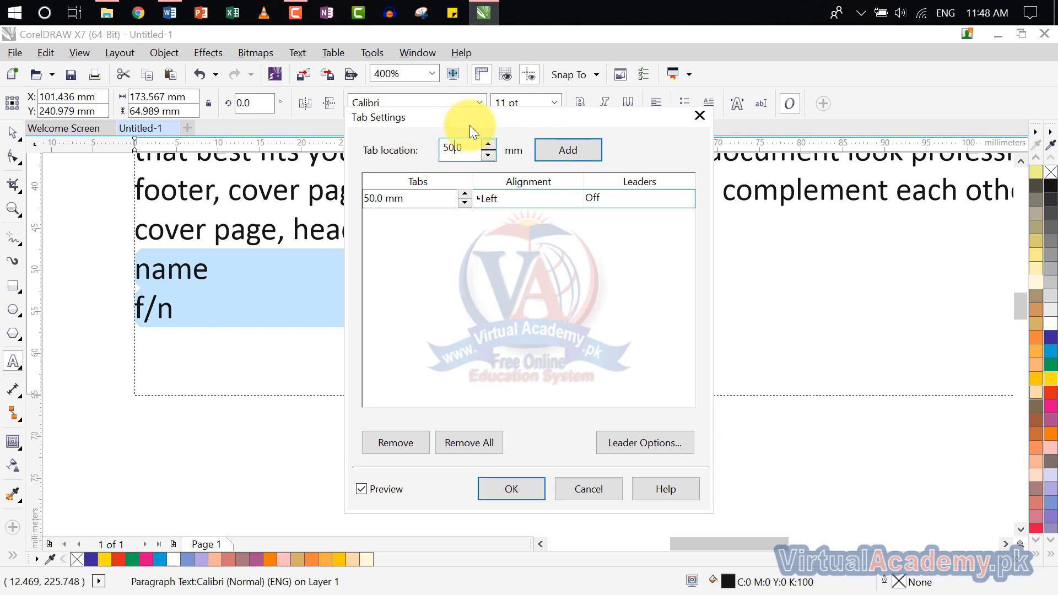
pyautogui.click(562, 151)
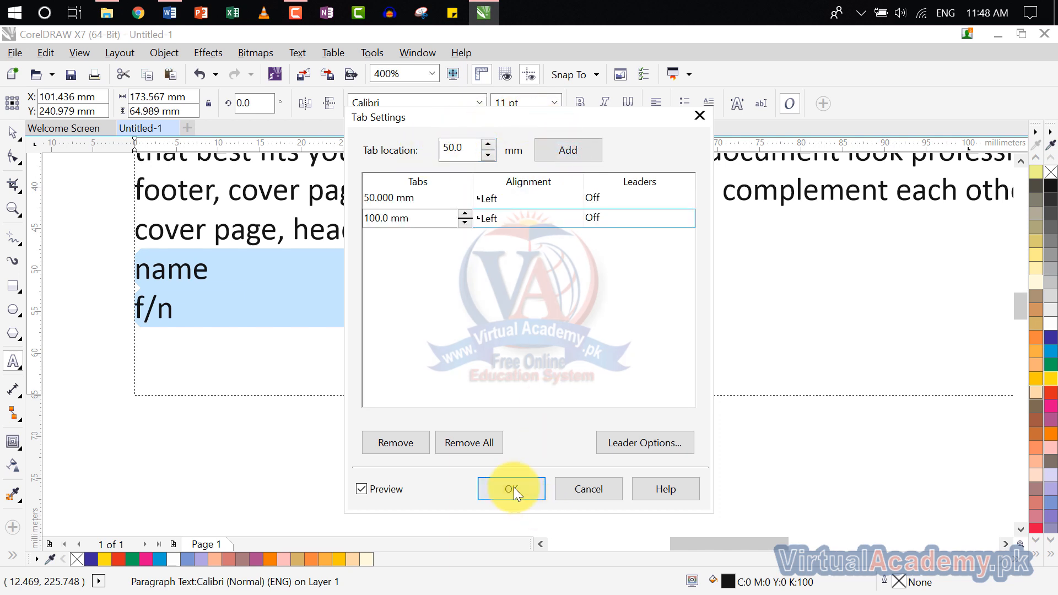
pyautogui.click(514, 487)
# - Add a third line below the "f/n" line reading "age", followed by a tab and the filler text "kflj"
pyautogui.click(245, 288)
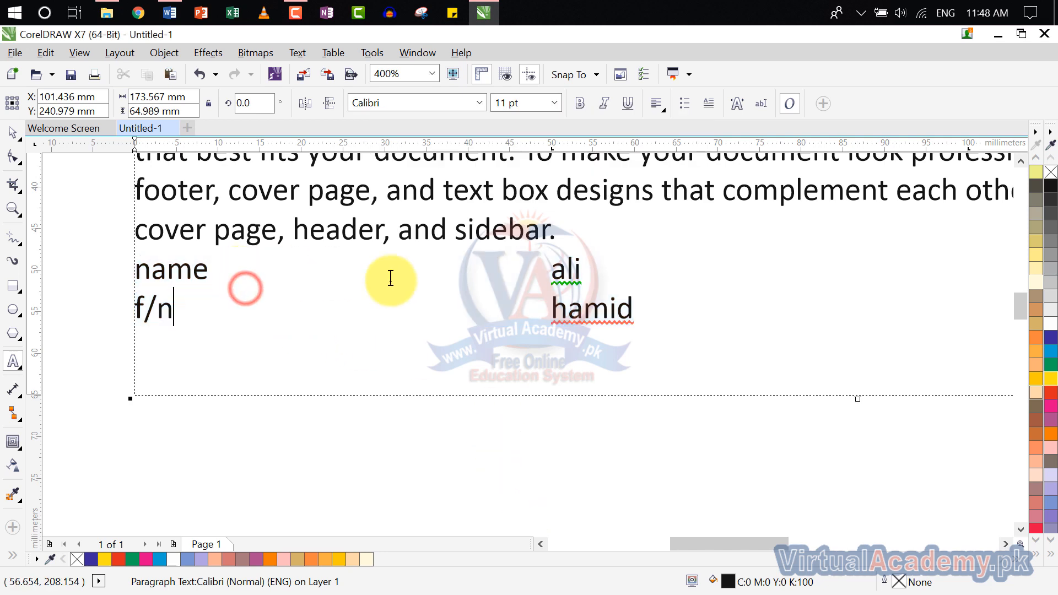
pyautogui.click(650, 316)
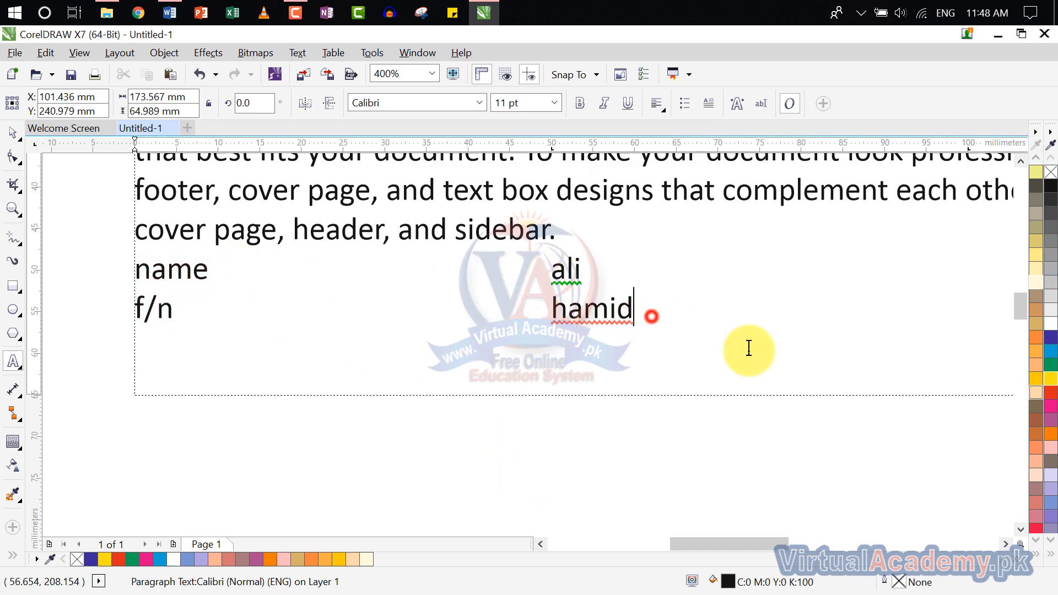
pyautogui.press('Return')
pyautogui.write('ag')
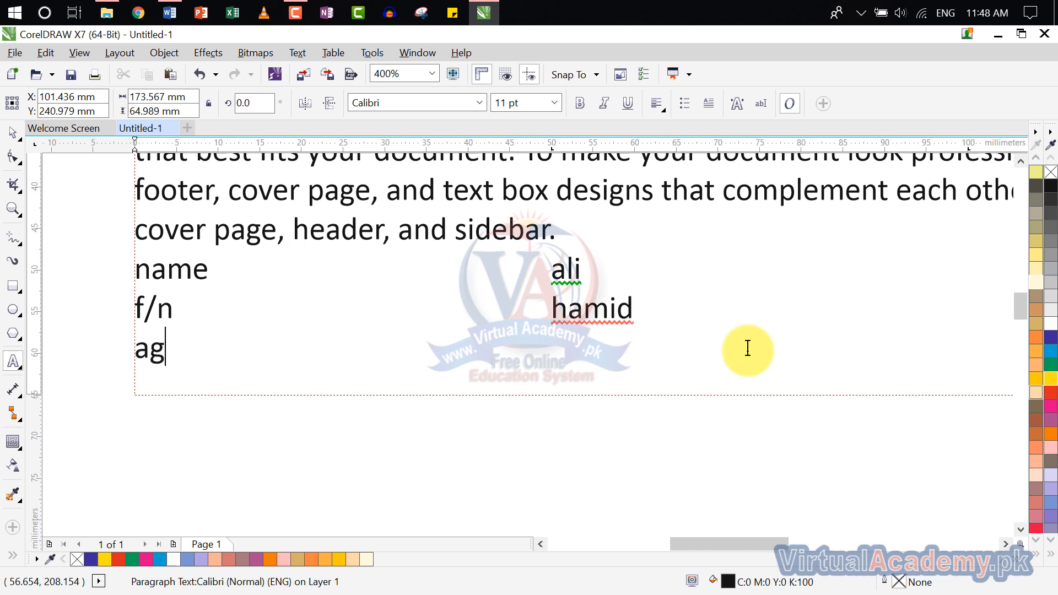
pyautogui.write('e\tkfl')
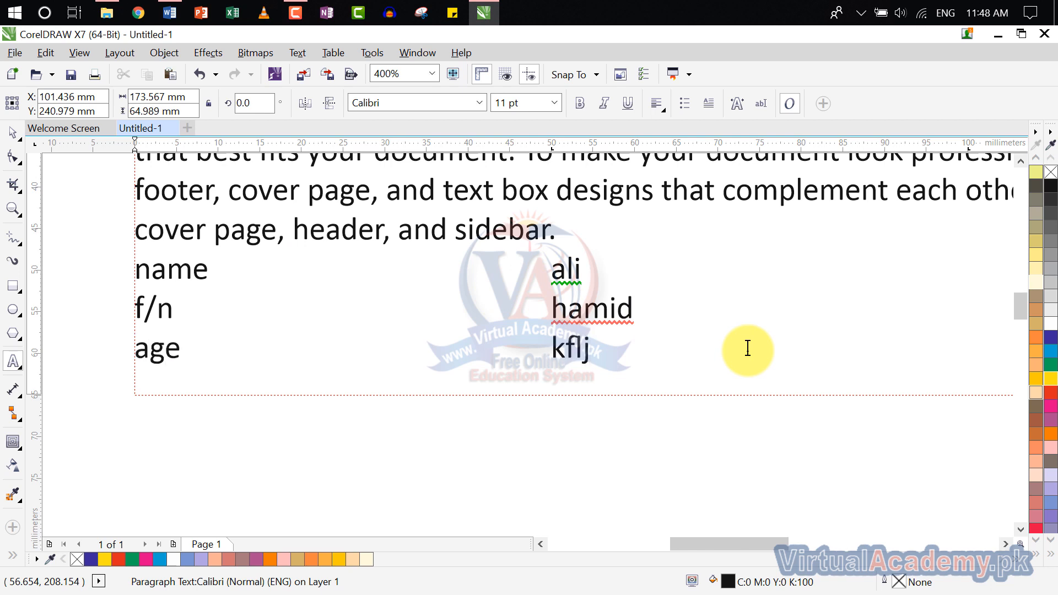
# - Delete the three tabbed sample lines below the second paragraph, including the leftover empty line
pyautogui.moveTo(659, 357); pyautogui.dragTo(144, 272)
pyautogui.press('BackSpace')
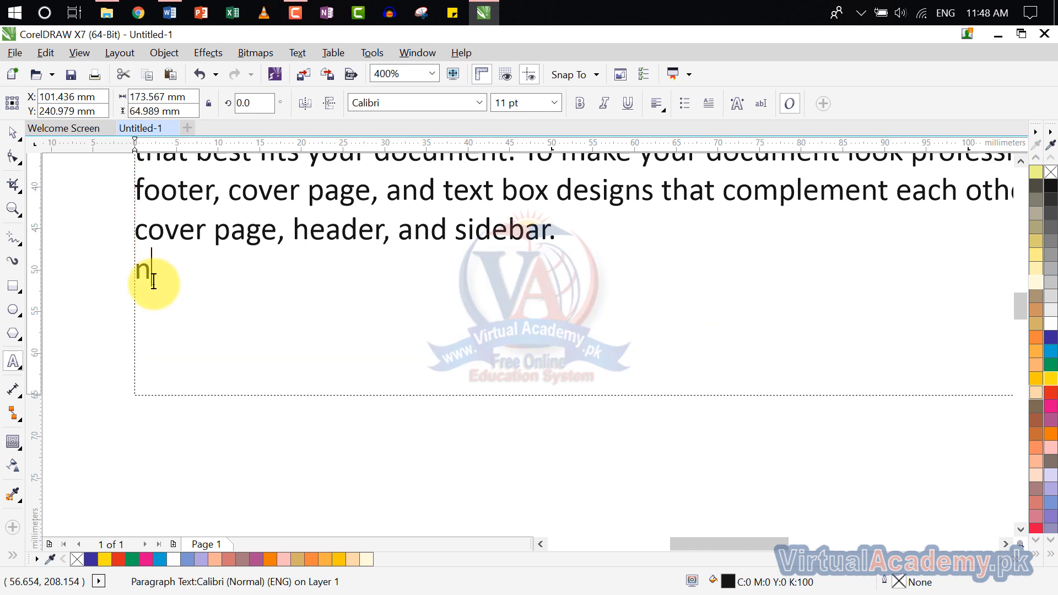
pyautogui.press('BackSpace')
pyautogui.press('BackSpace')
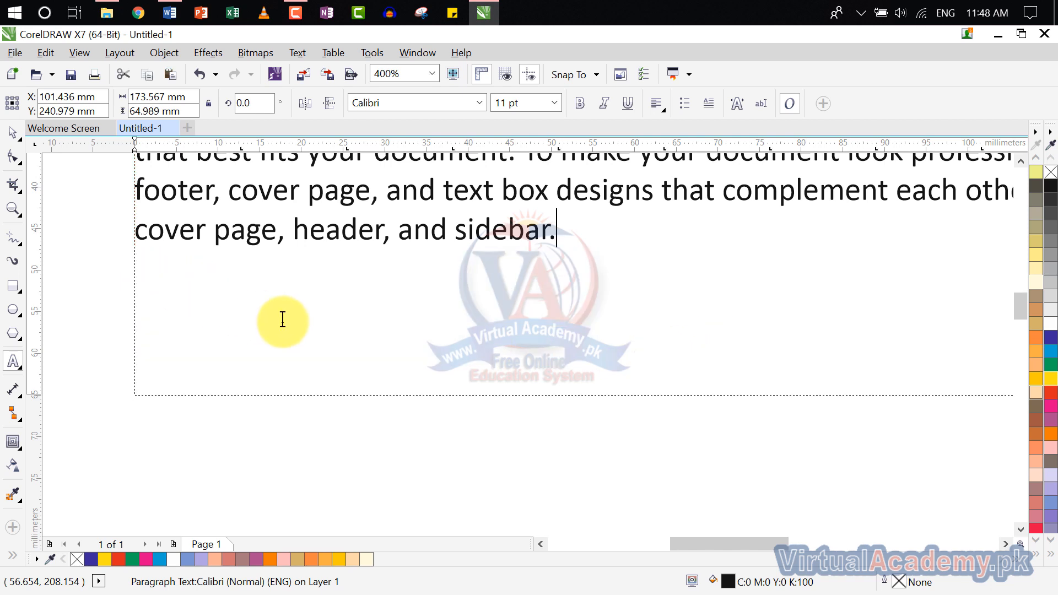
# - Shorten the paragraph text frame to about 52 mm high
pyautogui.click(305, 47)
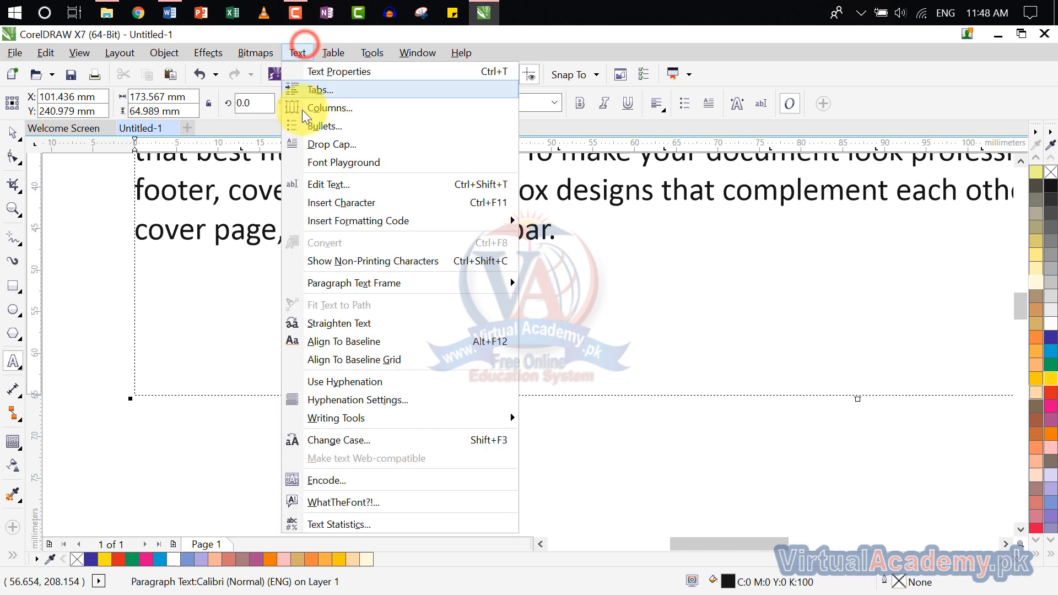
pyautogui.click(669, 312)
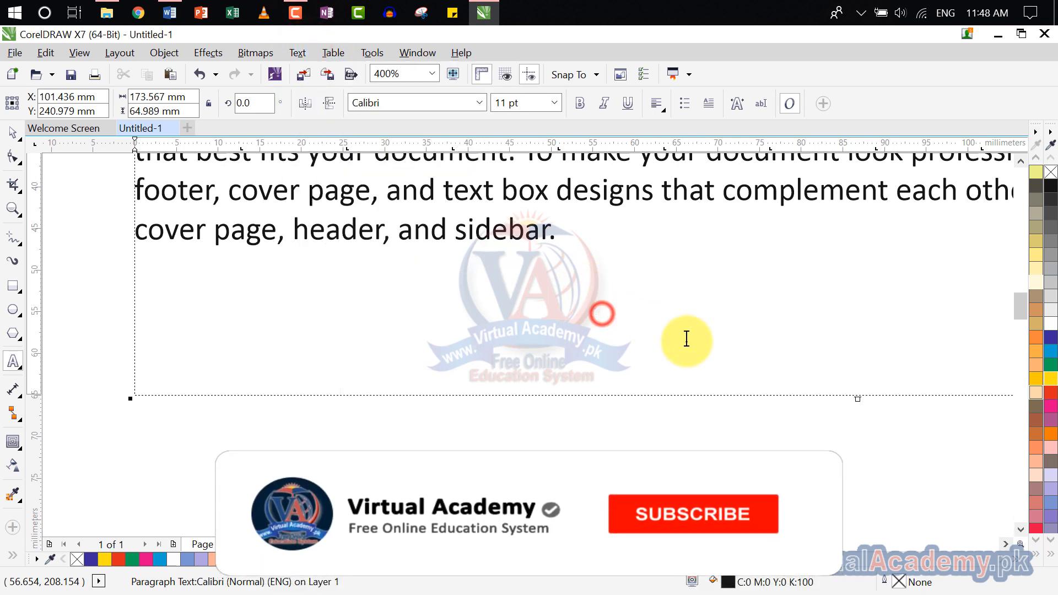
pyautogui.moveTo(859, 400); pyautogui.dragTo(631, 471)
pyautogui.scroll(-1, 805, 287)
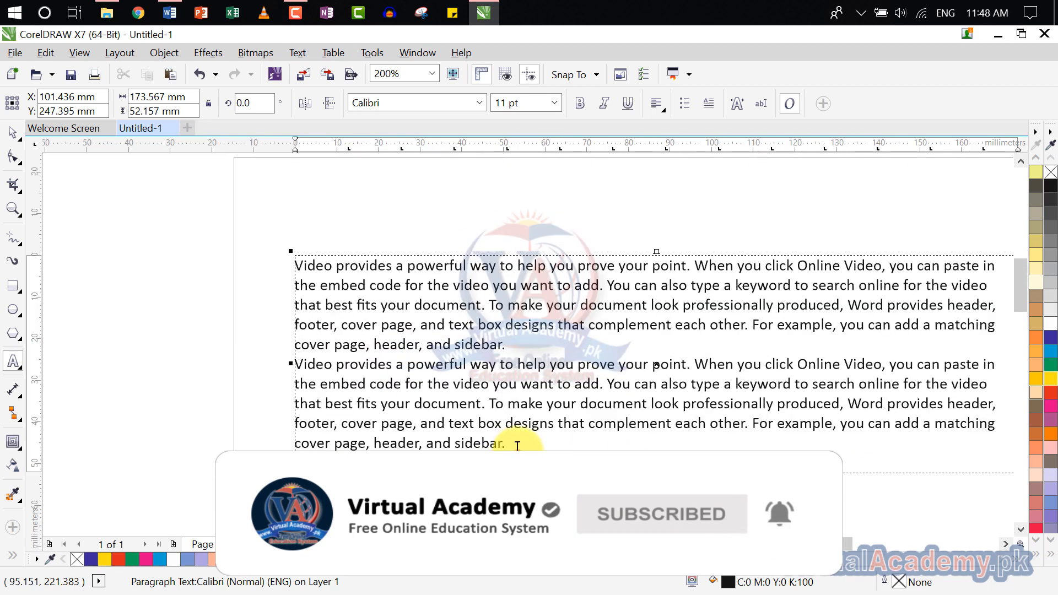
# - Select both paragraphs and use Column Settings to try 2 columns, and raise the number to 3 with equal widths
pyautogui.moveTo(507, 443); pyautogui.dragTo(303, 265)
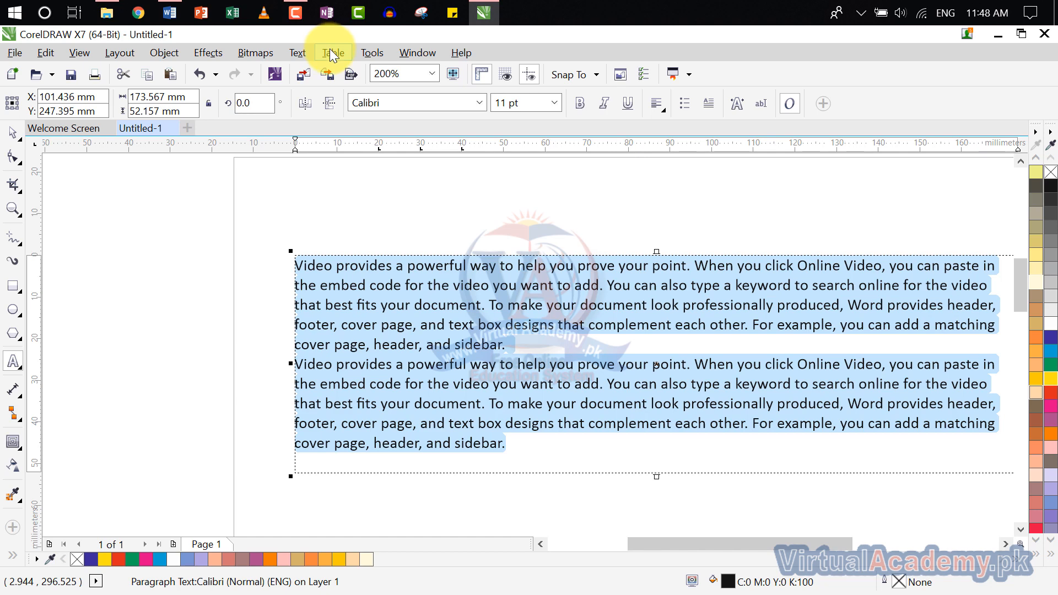
pyautogui.click(287, 52)
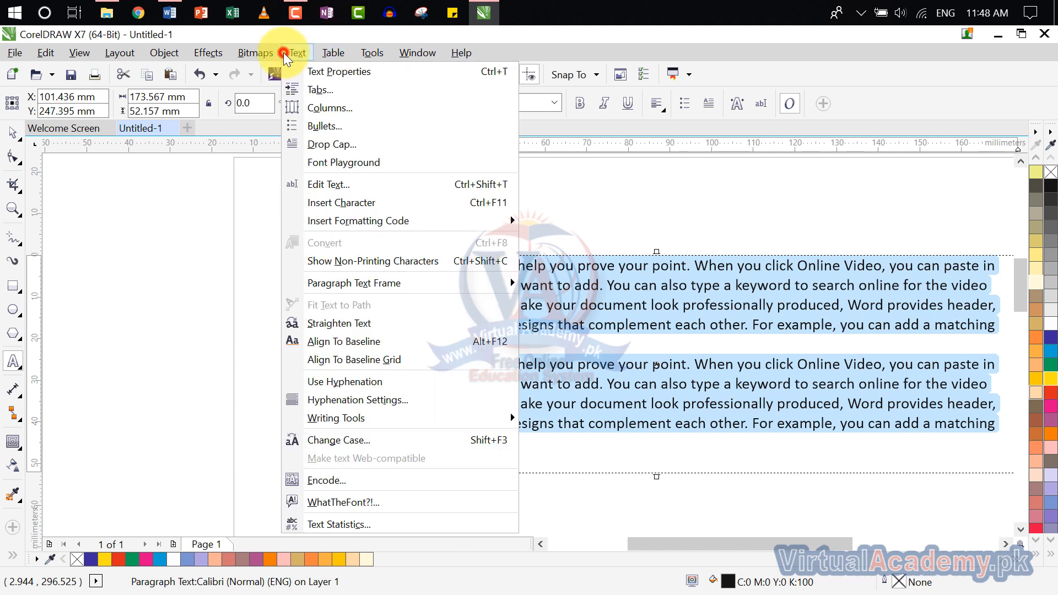
pyautogui.click(325, 109)
pyautogui.moveTo(395, 139); pyautogui.dragTo(102, 133)
pyautogui.moveTo(394, 103); pyautogui.dragTo(399, 103)
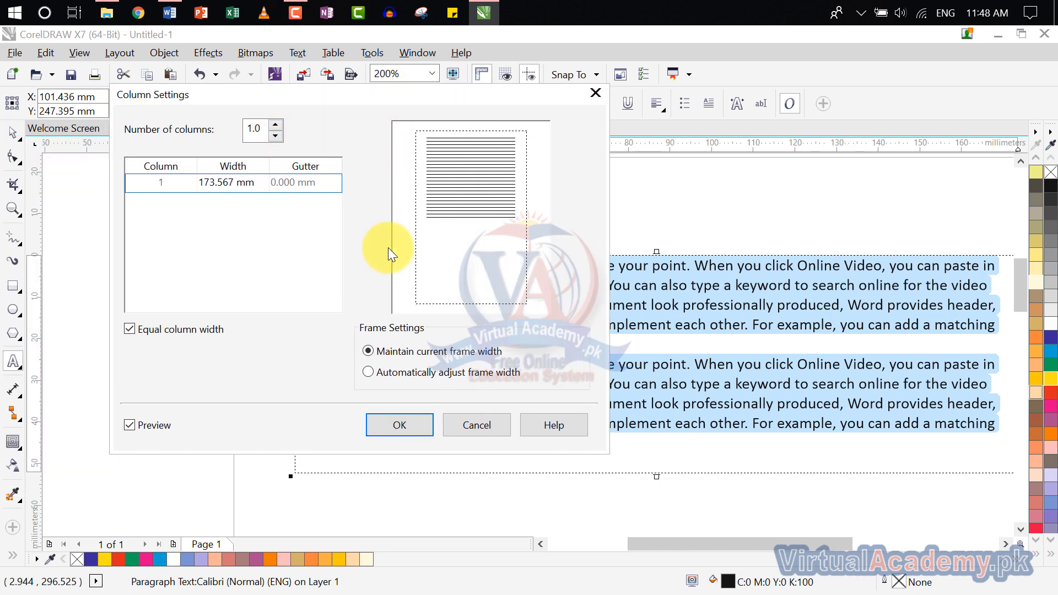
pyautogui.click(275, 125)
pyautogui.moveTo(378, 94); pyautogui.dragTo(159, 101)
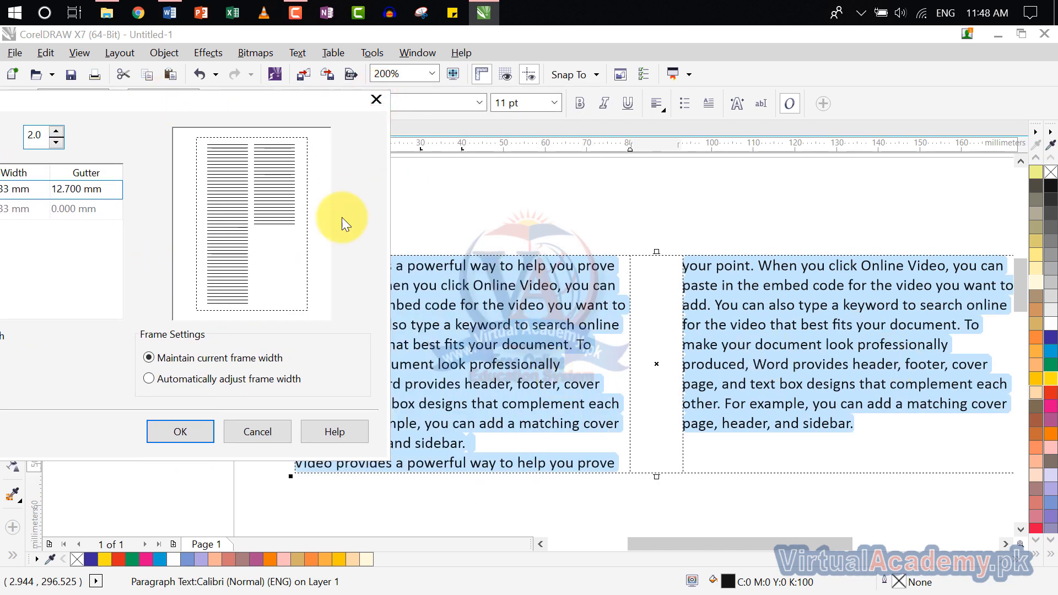
pyautogui.click(55, 131)
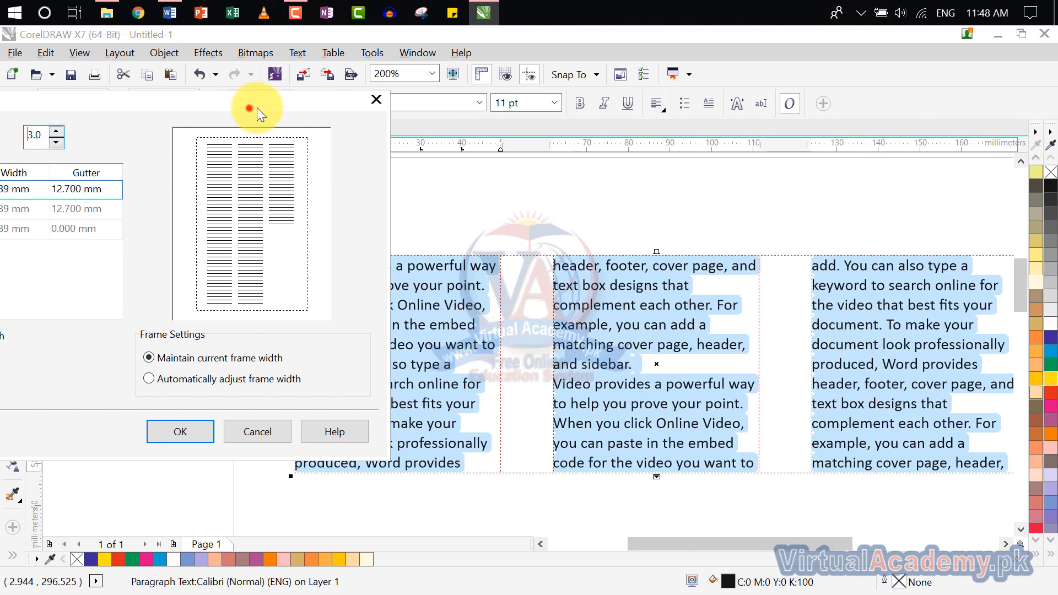
pyautogui.moveTo(257, 107); pyautogui.dragTo(372, 97)
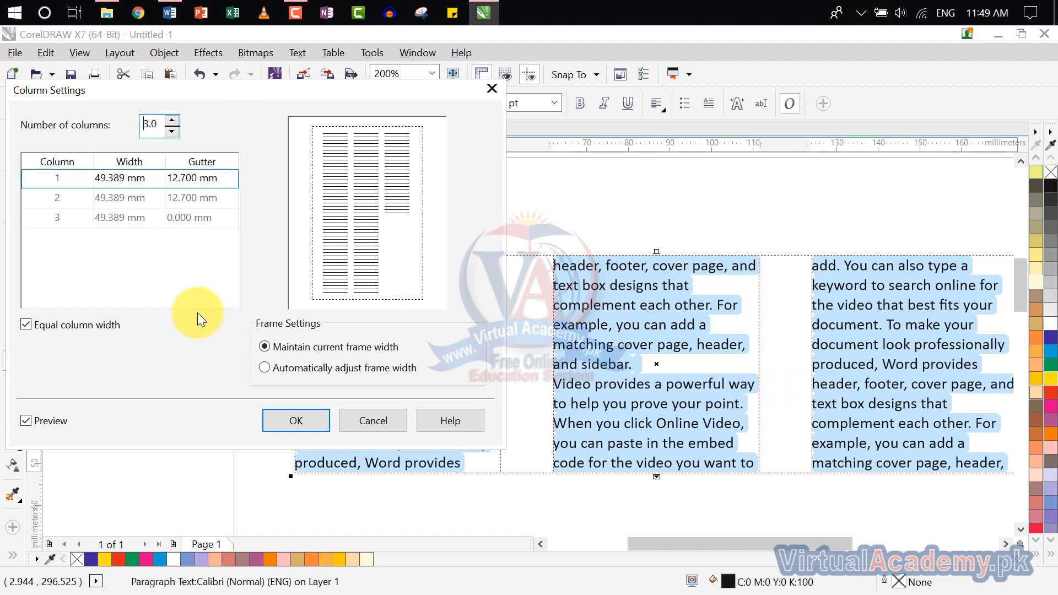
# - Try a width of 30.389 mm for the three equal columns in Column Settings
pyautogui.click(171, 181)
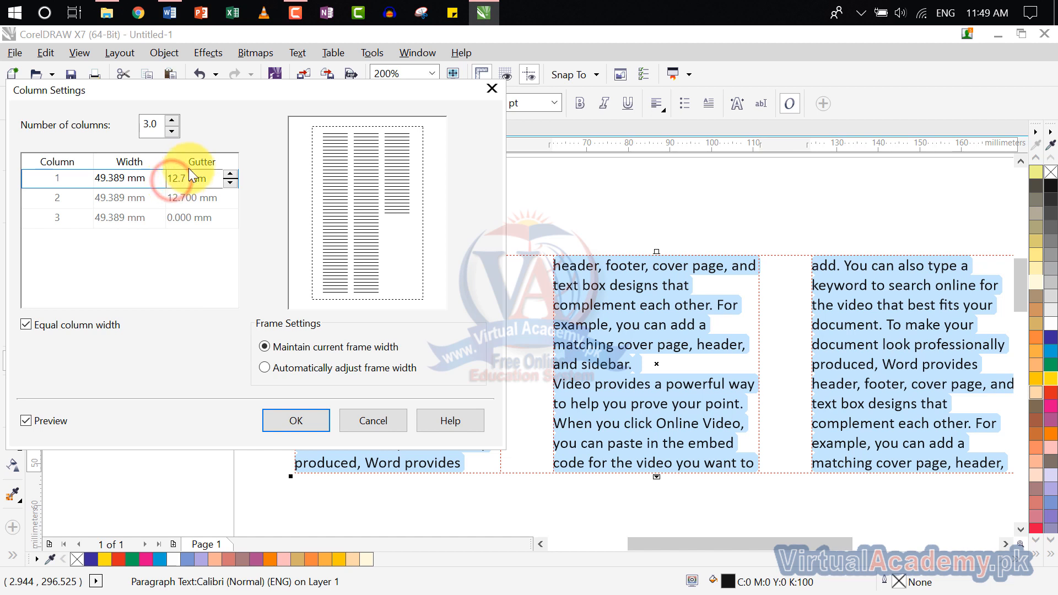
pyautogui.doubleClick(103, 179)
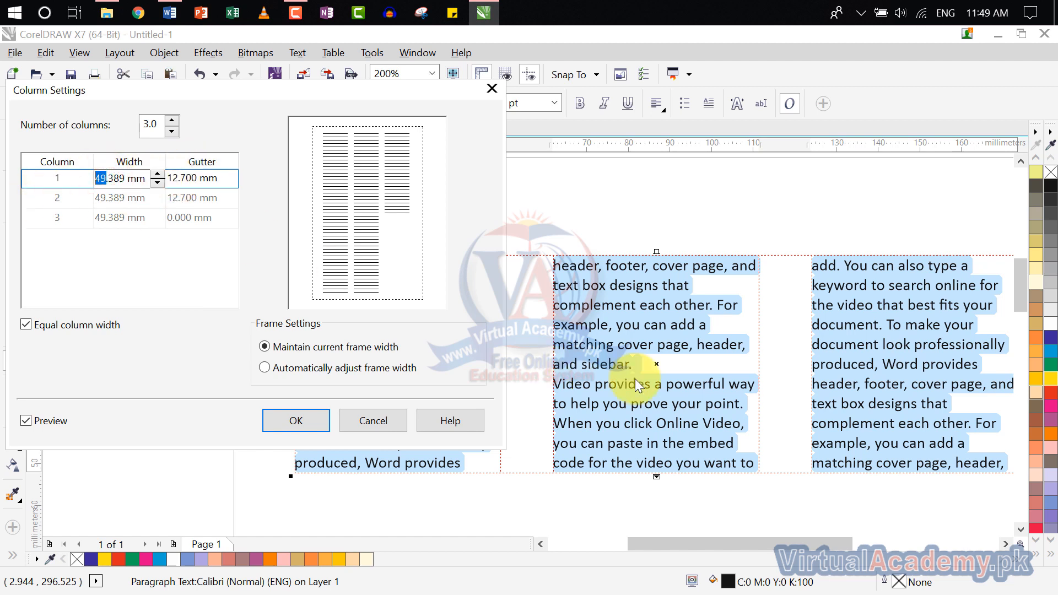
pyautogui.moveTo(399, 91); pyautogui.dragTo(468, 72)
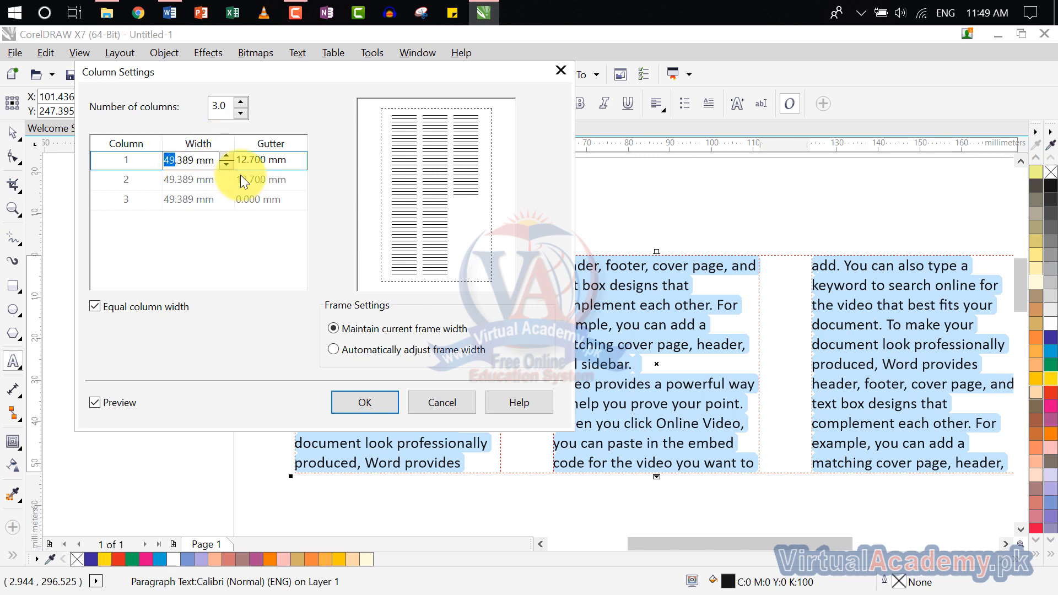
pyautogui.click(245, 160)
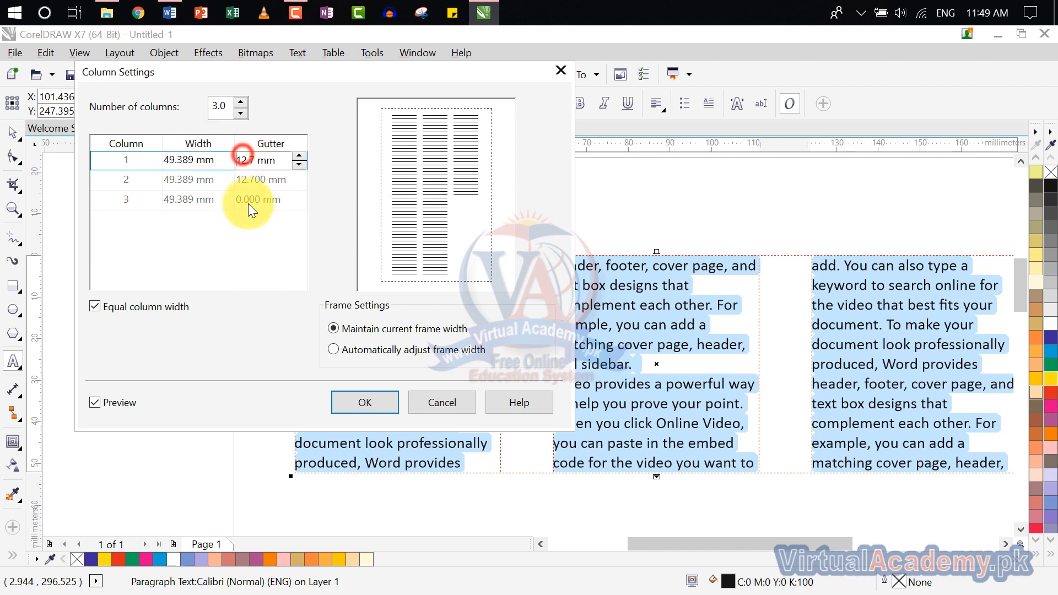
pyautogui.click(173, 157)
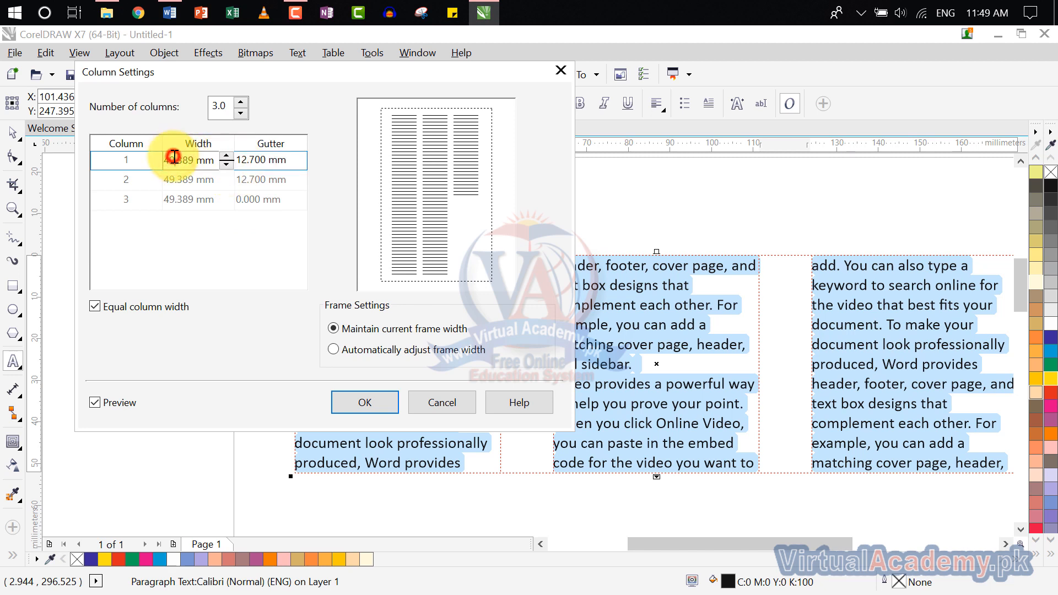
pyautogui.doubleClick(173, 160)
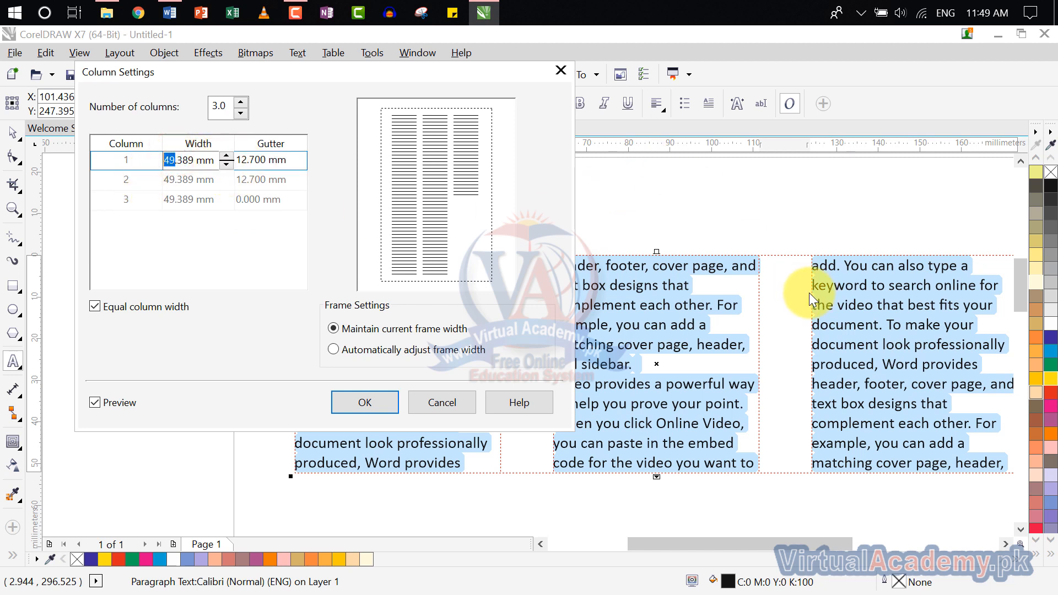
pyautogui.moveTo(396, 82); pyautogui.dragTo(139, 47)
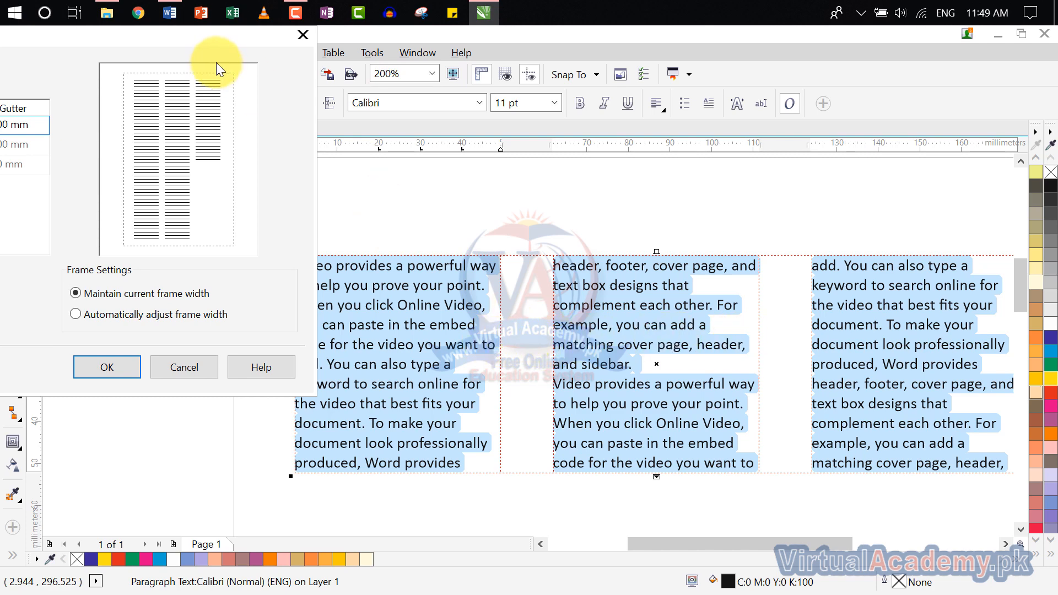
pyautogui.moveTo(202, 39); pyautogui.dragTo(459, 52)
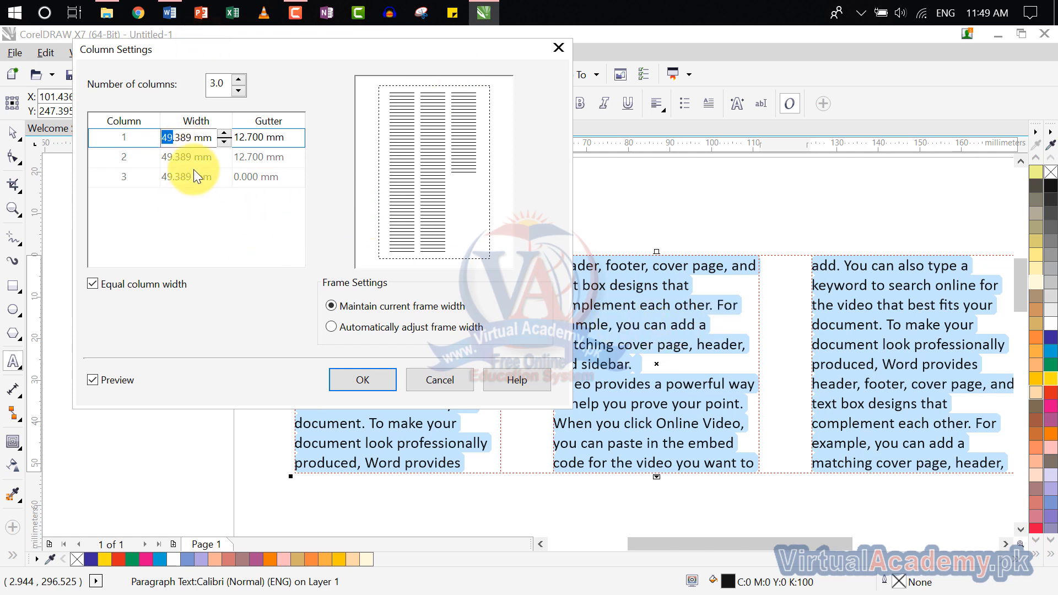
pyautogui.write('30')
pyautogui.click(169, 155)
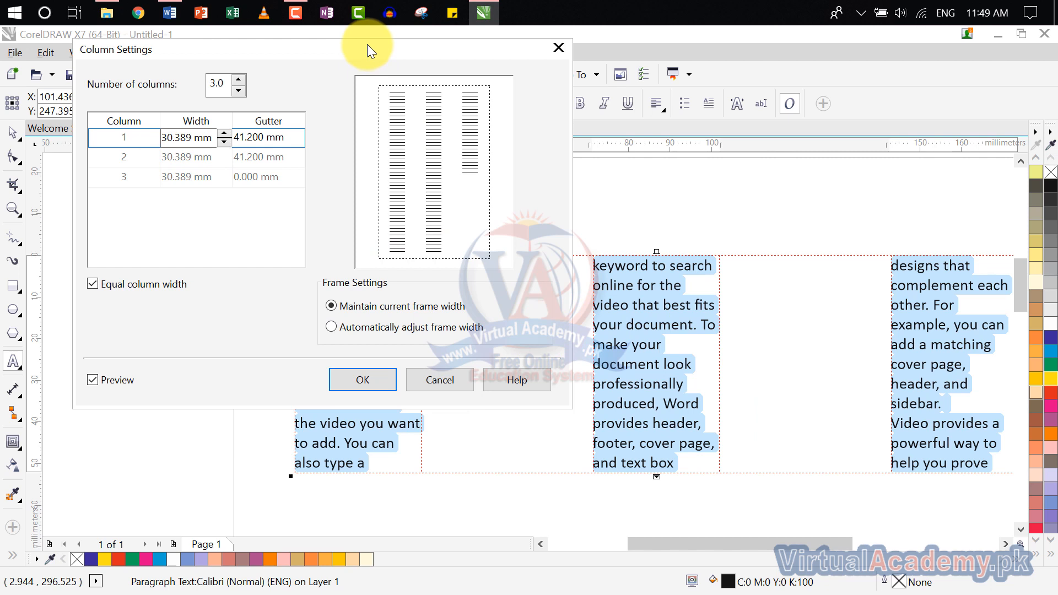
# - Try a 10.2 mm gutter between the three columns, and close Column Settings without applying the changes
pyautogui.click(243, 137)
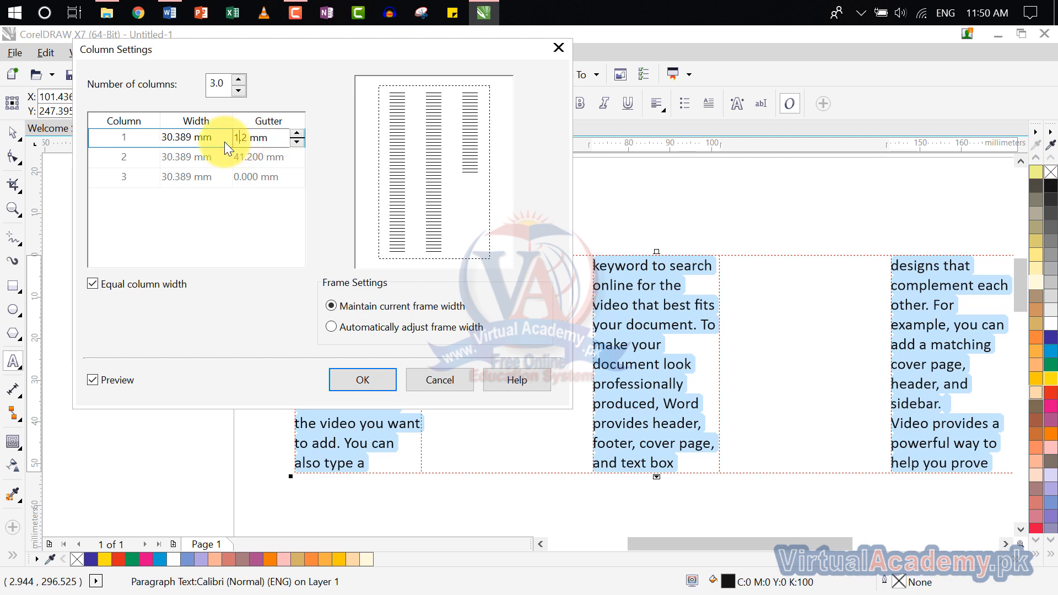
pyautogui.write('0')
pyautogui.click(281, 207)
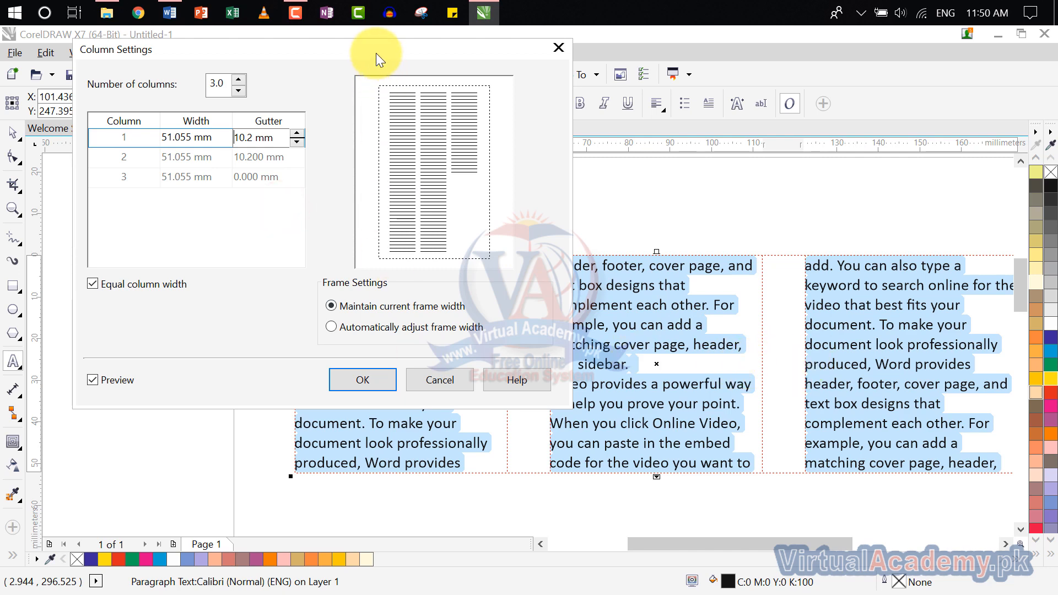
pyautogui.moveTo(376, 53); pyautogui.dragTo(547, 129)
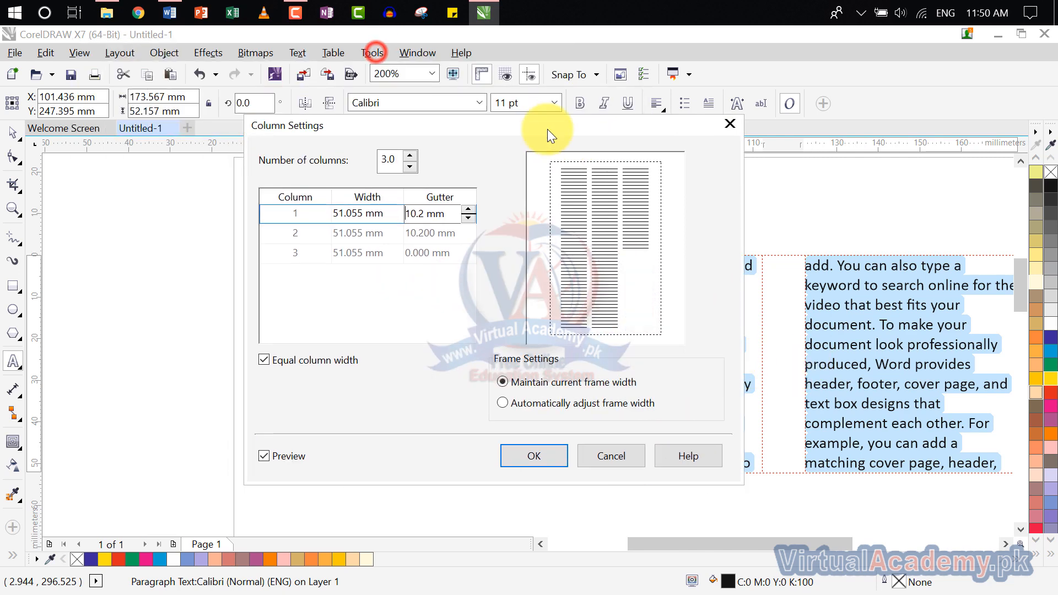
pyautogui.click(729, 127)
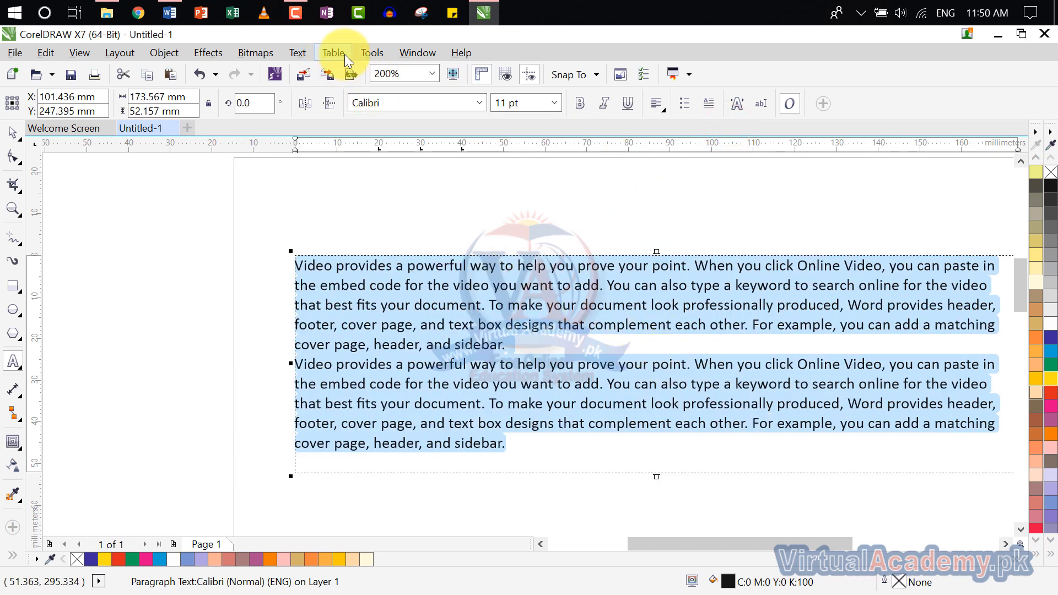
# - Start a new line below the second paragraph and enlarge the text frame to about 78 mm high
pyautogui.click(300, 53)
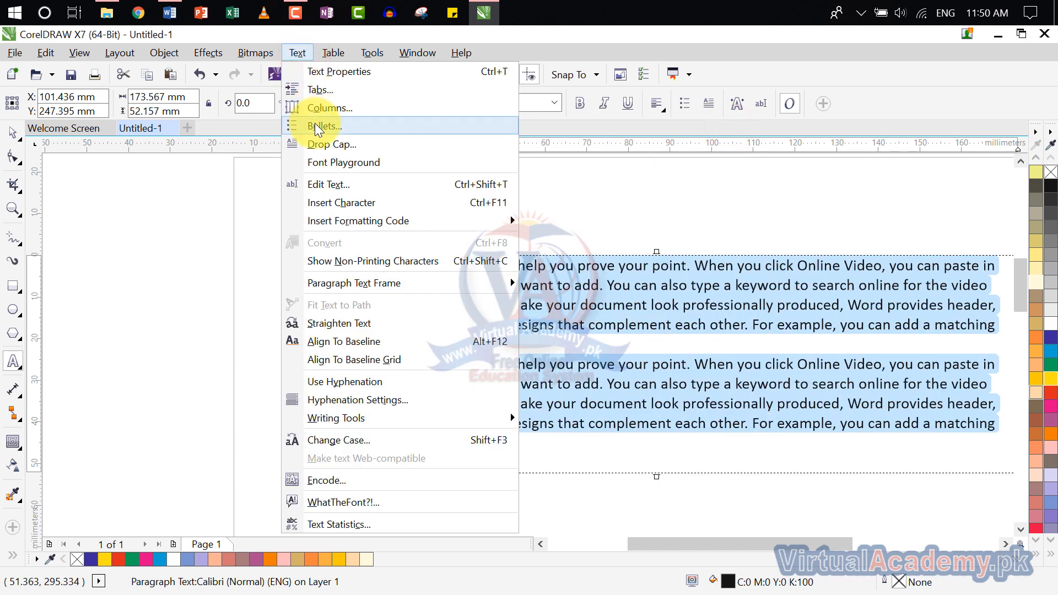
pyautogui.click(649, 389)
pyautogui.click(529, 444)
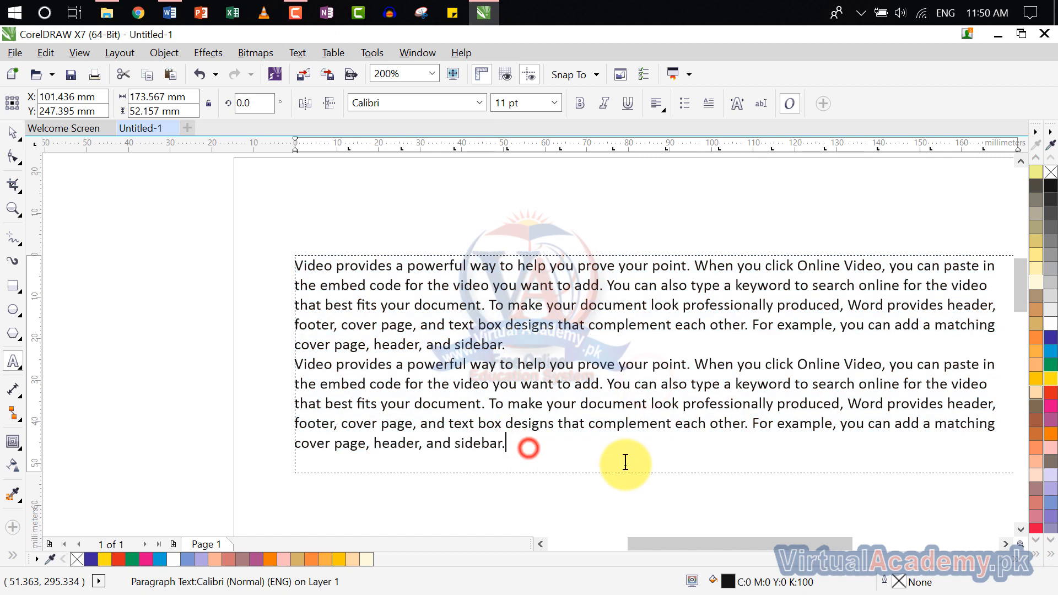
pyautogui.press('Return')
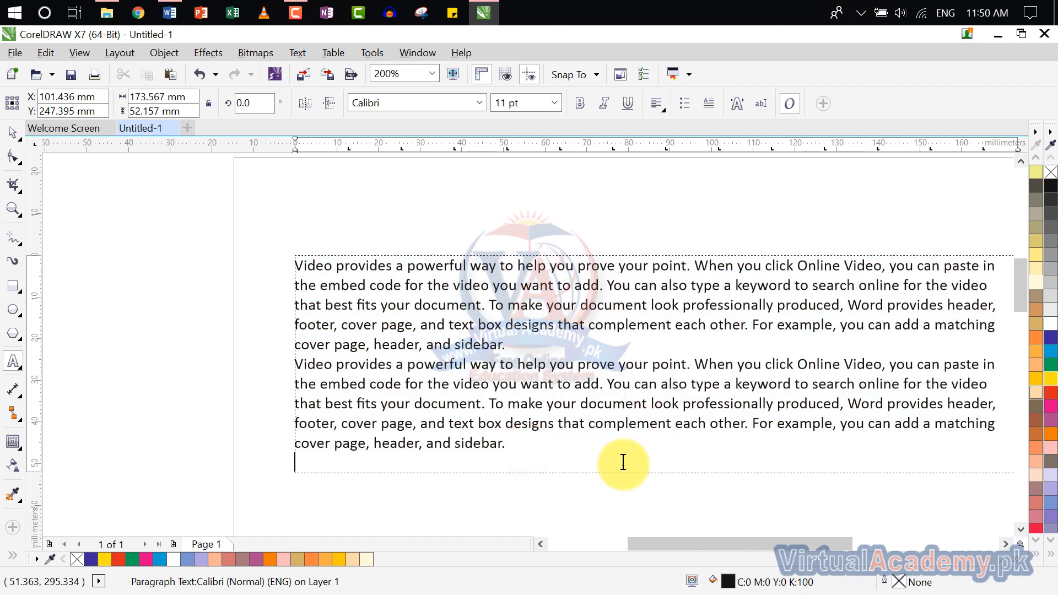
pyautogui.moveTo(623, 461); pyautogui.dragTo(595, 446)
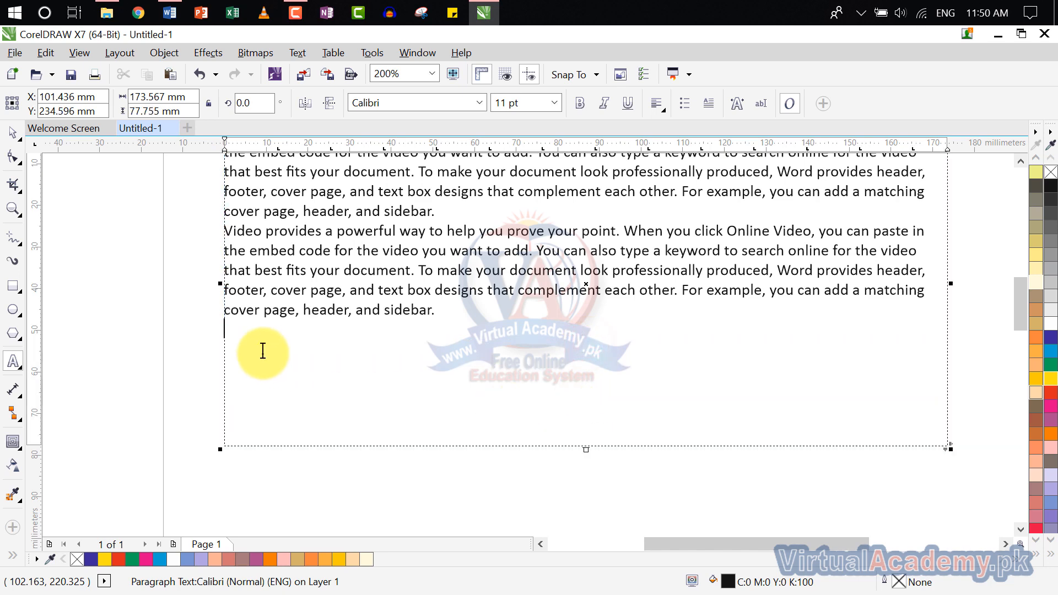
# - Enter four lines below the second paragraph reading "office", "coral draw", "inpage" and "photoshop"
pyautogui.scroll(1, 261, 350)
pyautogui.moveTo(263, 352); pyautogui.dragTo(447, 372)
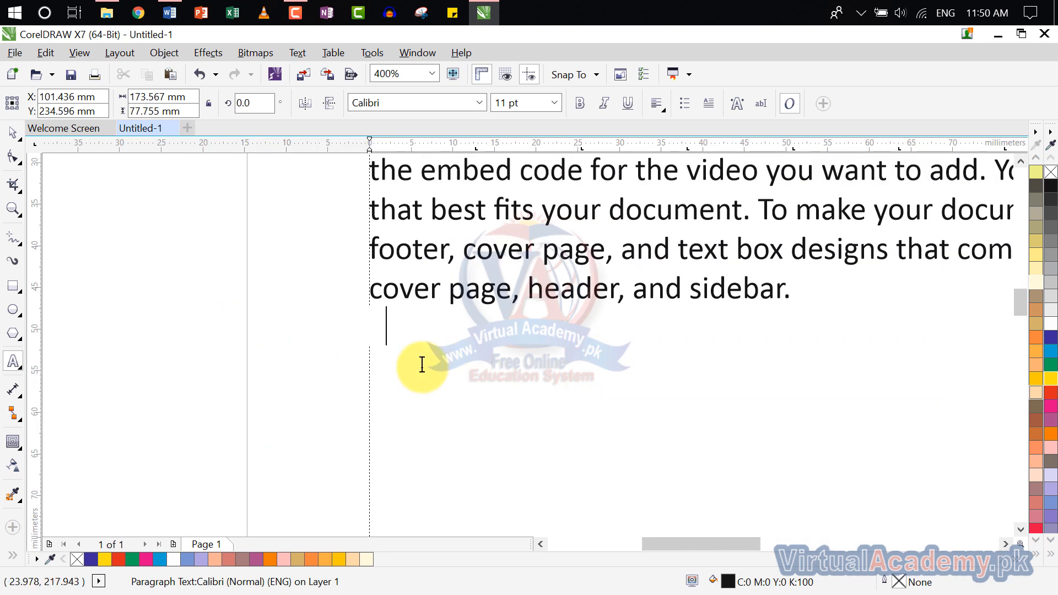
pyautogui.write('office')
pyautogui.press('Return')
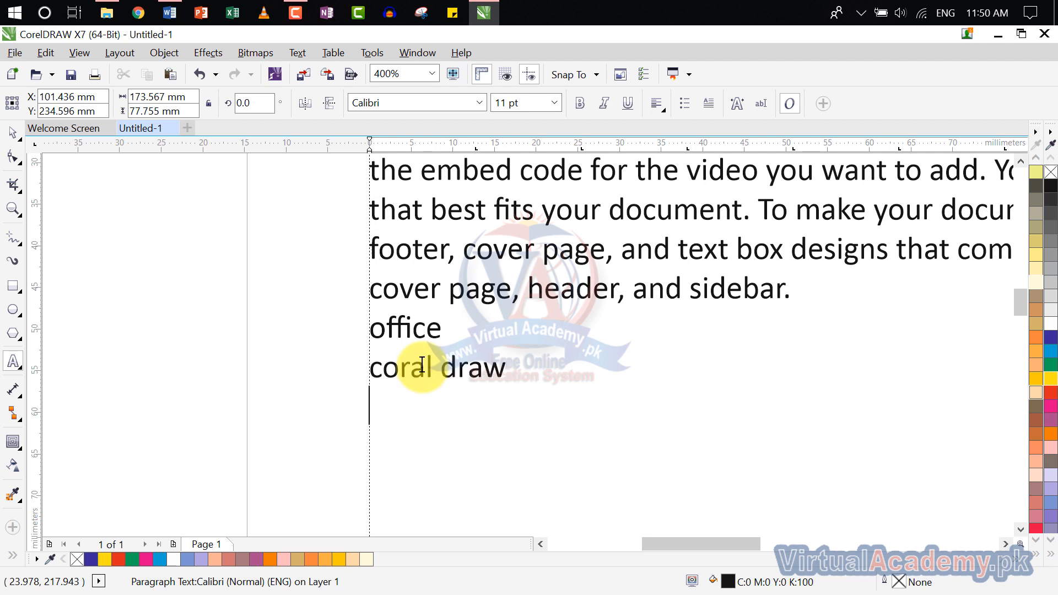
pyautogui.write('ge')
pyautogui.press('Return')
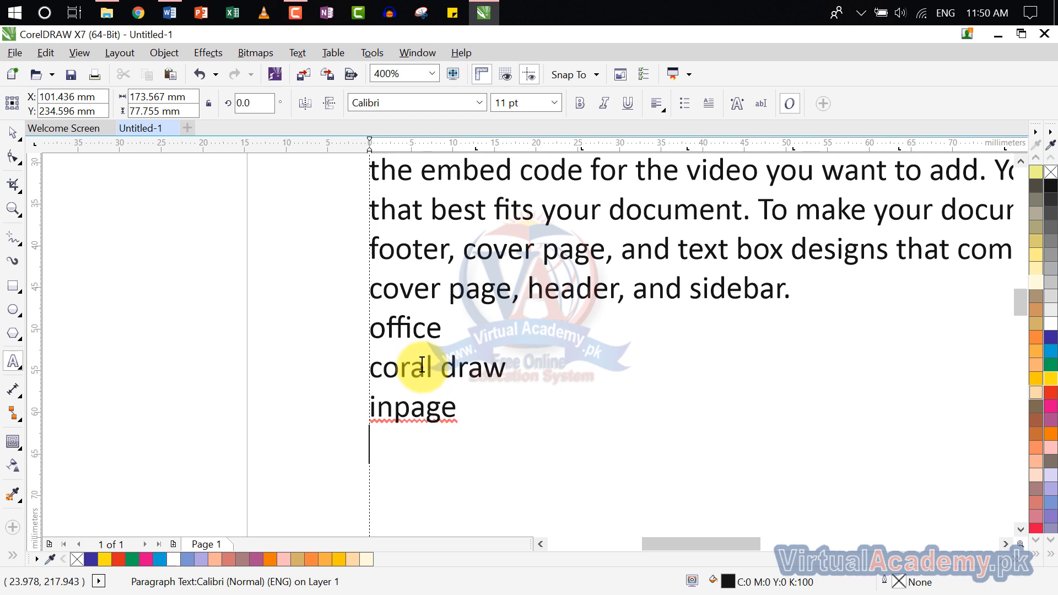
pyautogui.write('photoshop')
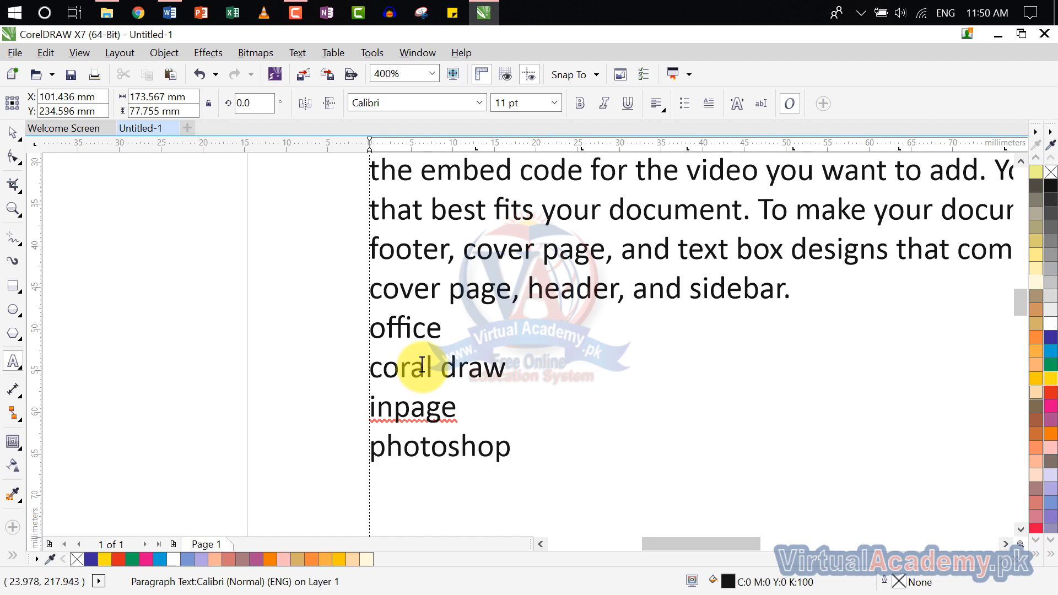
# - Select the four short lines from "office" to "photoshop" and turn on bullets for them
pyautogui.moveTo(513, 449); pyautogui.dragTo(380, 335)
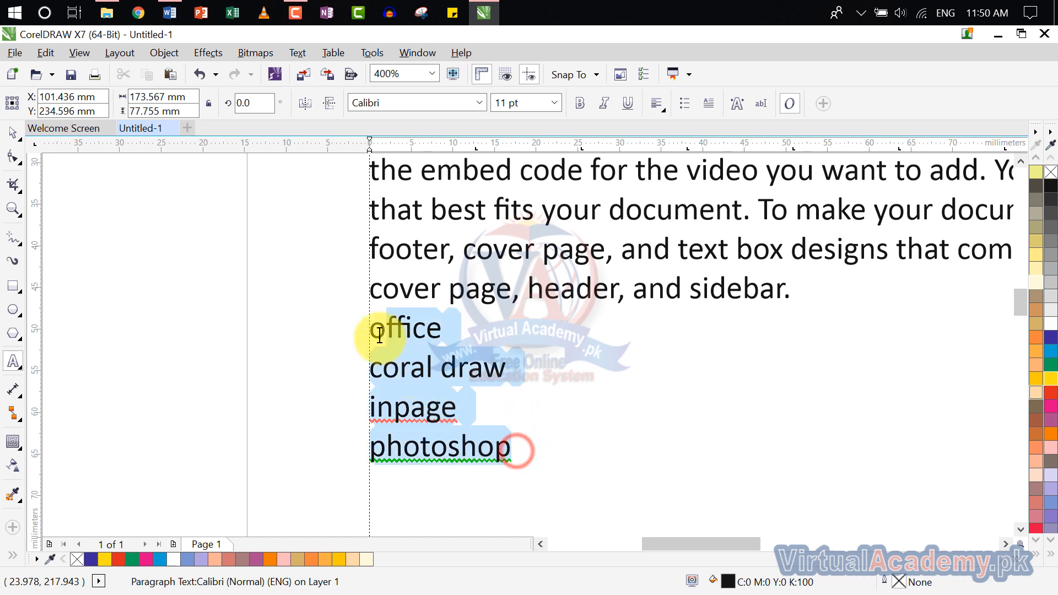
pyautogui.click(332, 52)
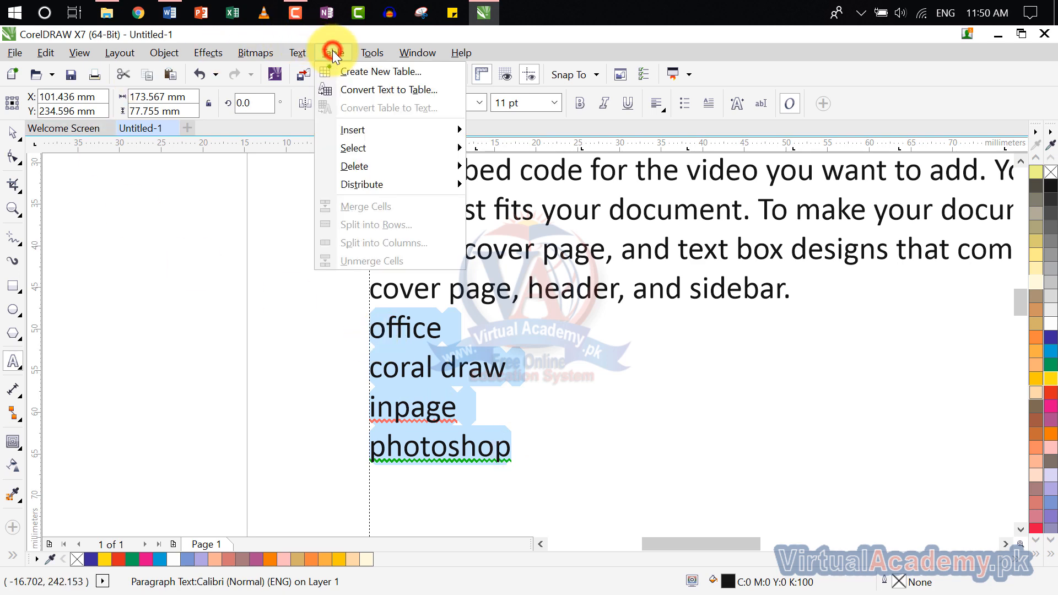
pyautogui.moveTo(298, 50)
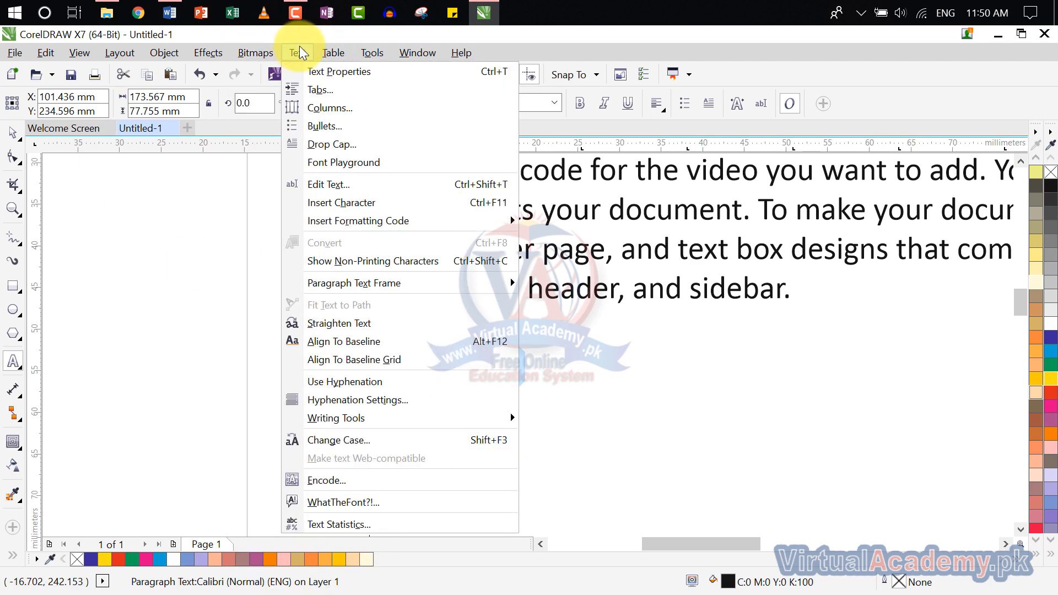
pyautogui.click(314, 132)
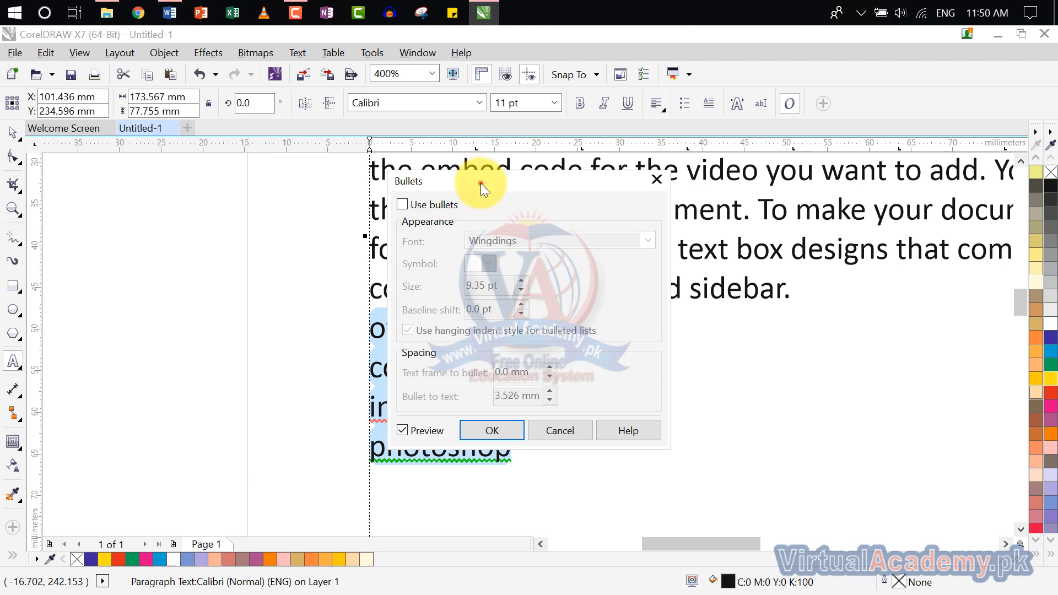
pyautogui.moveTo(481, 183); pyautogui.dragTo(750, 175)
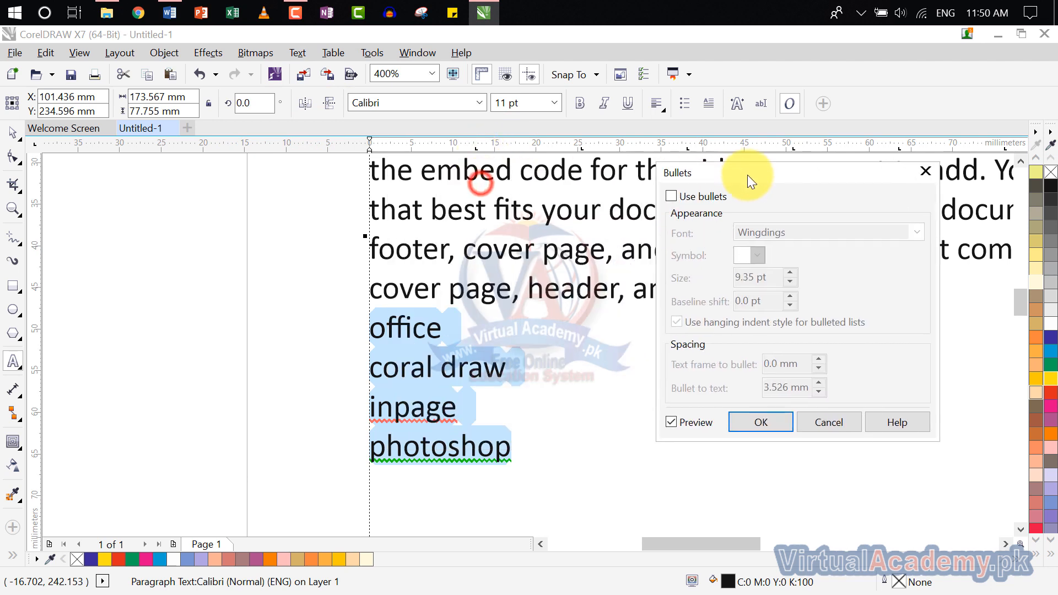
pyautogui.click(680, 197)
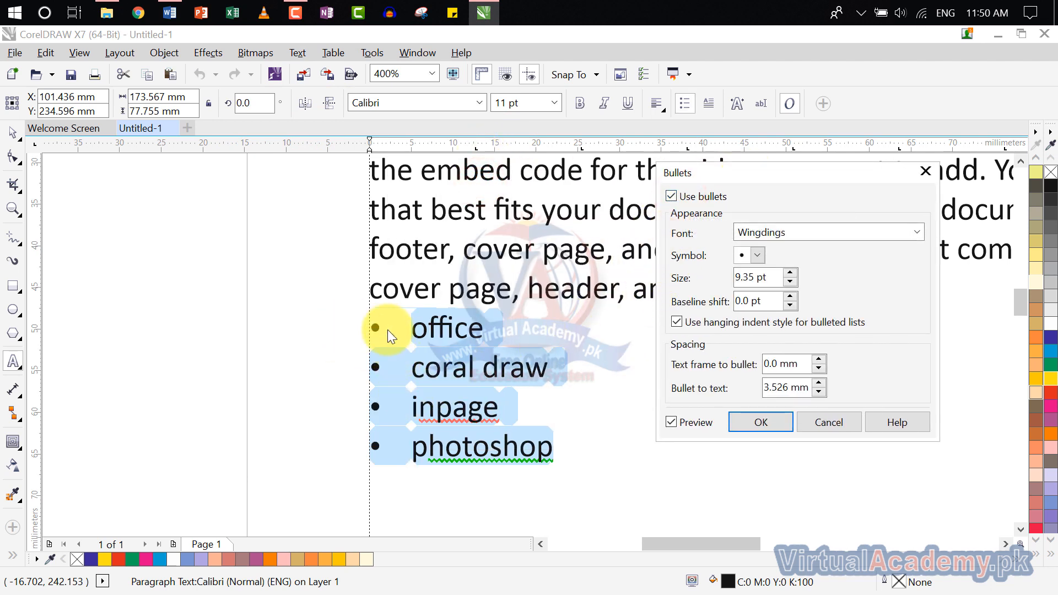
# - Try the three-pointed star as the Wingdings bullet symbol, and switch it to the white star in a black circle
pyautogui.click(755, 255)
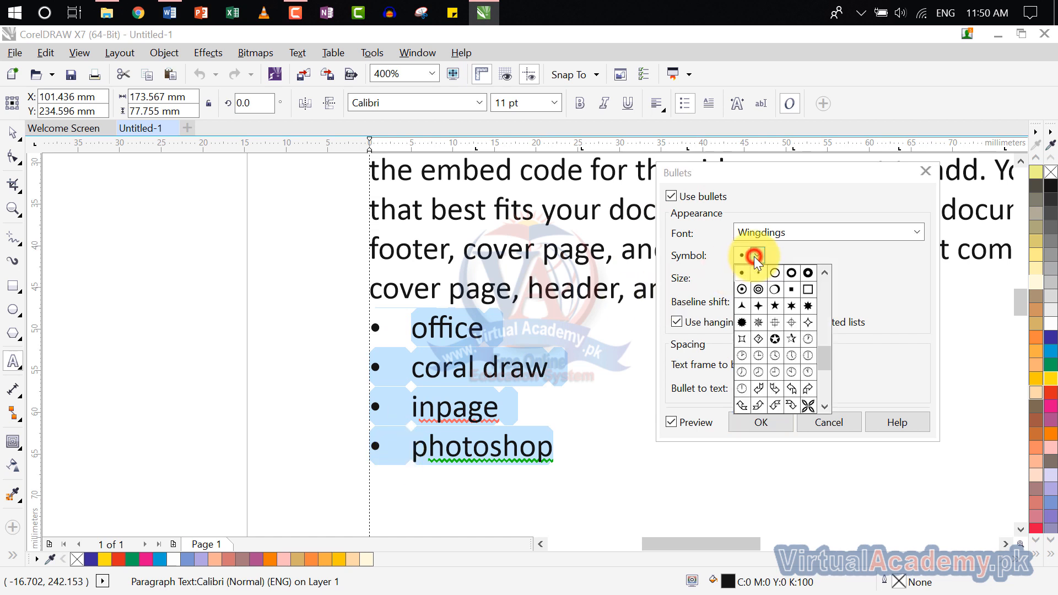
pyautogui.click(743, 306)
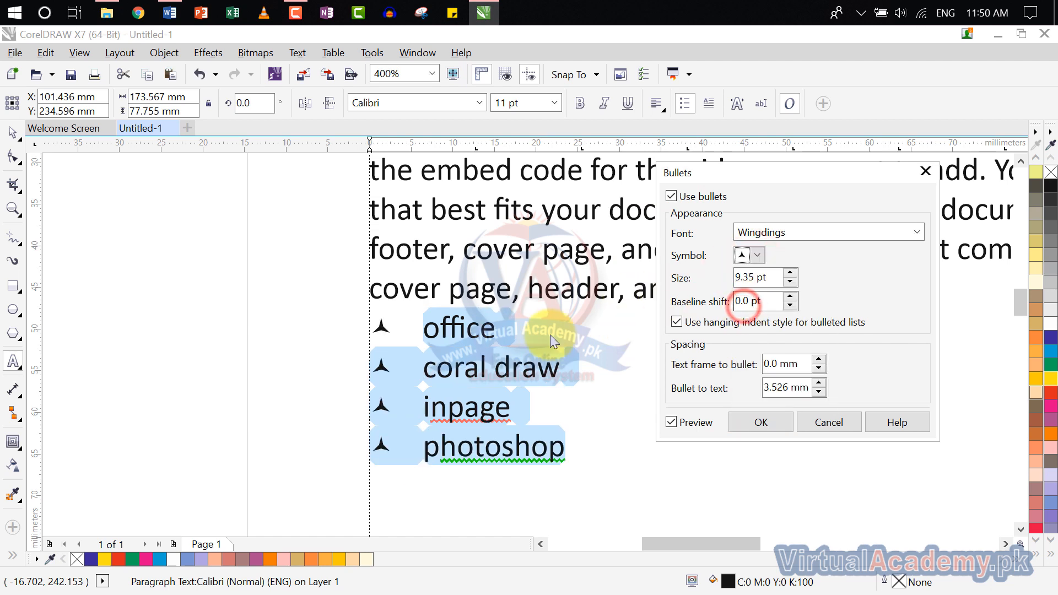
pyautogui.click(758, 255)
pyautogui.click(782, 307)
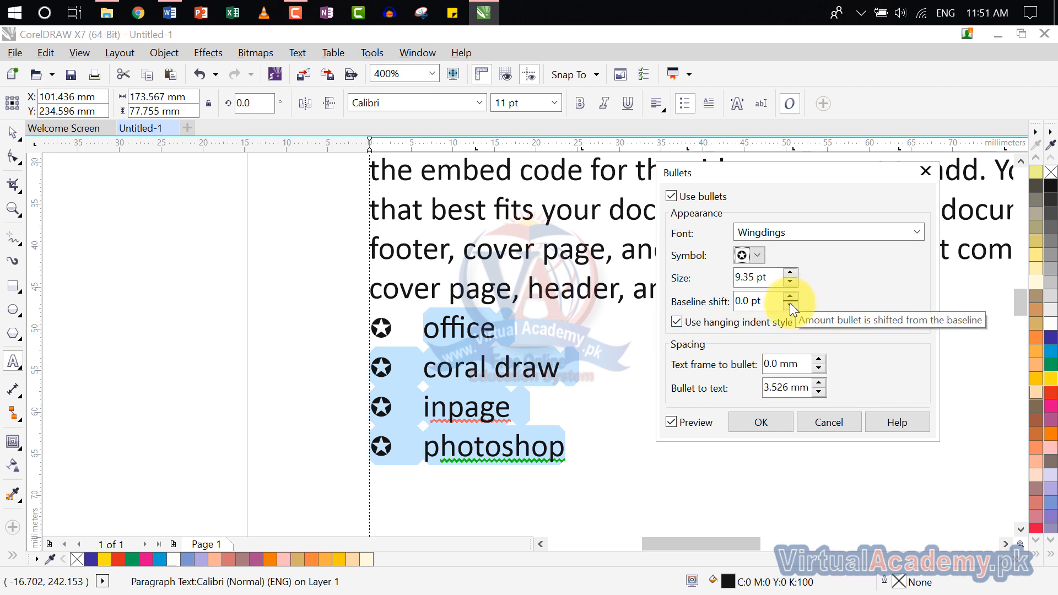
# - Try a baseline shift of 2.0 pt for the bullets, and reset it to 0.0 pt
pyautogui.click(789, 297)
pyautogui.click(789, 298)
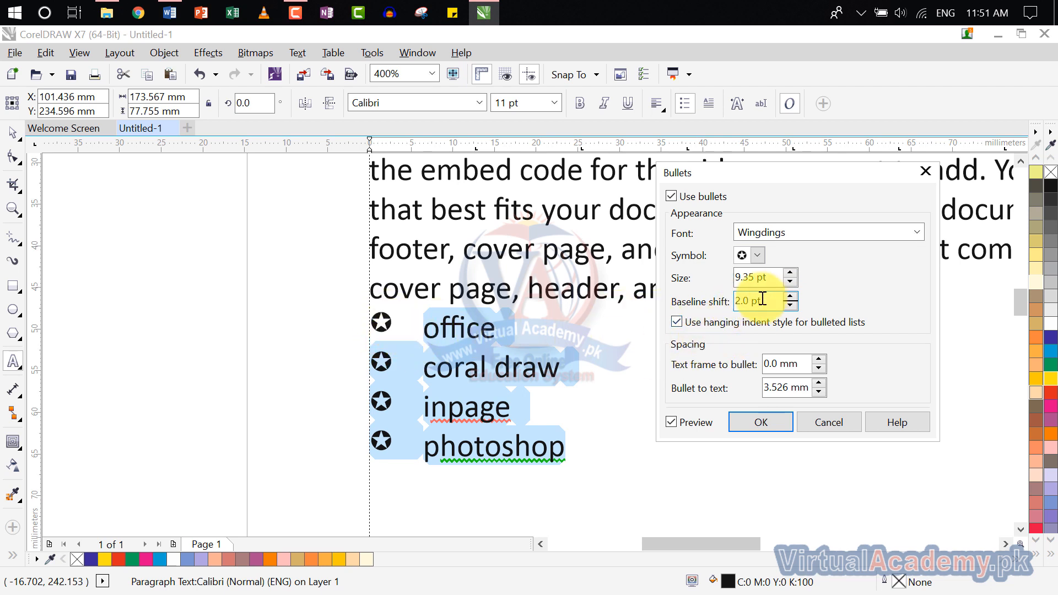
pyautogui.click(790, 306)
pyautogui.click(790, 306)
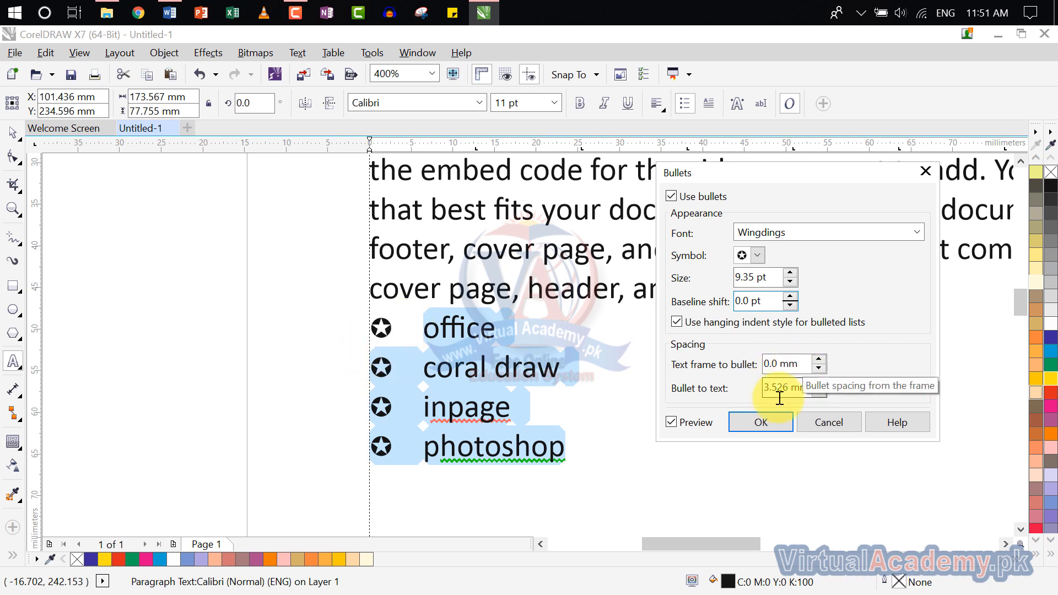
# - Reduce the spacing between the bullets and their text to 3.026 mm
pyautogui.click(815, 392)
pyautogui.click(815, 391)
pyautogui.click(814, 391)
pyautogui.click(814, 392)
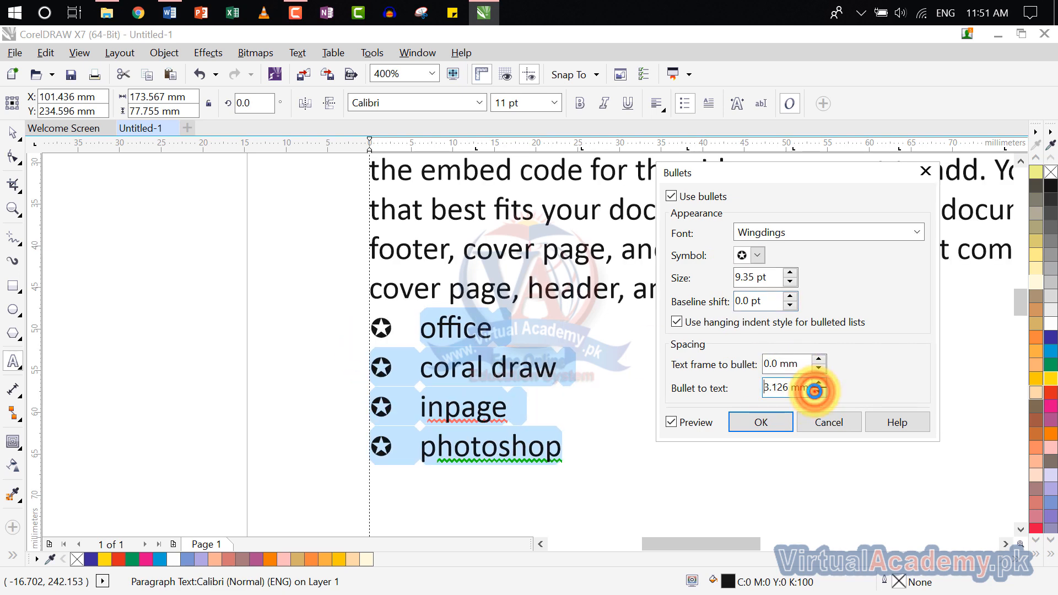
pyautogui.click(814, 391)
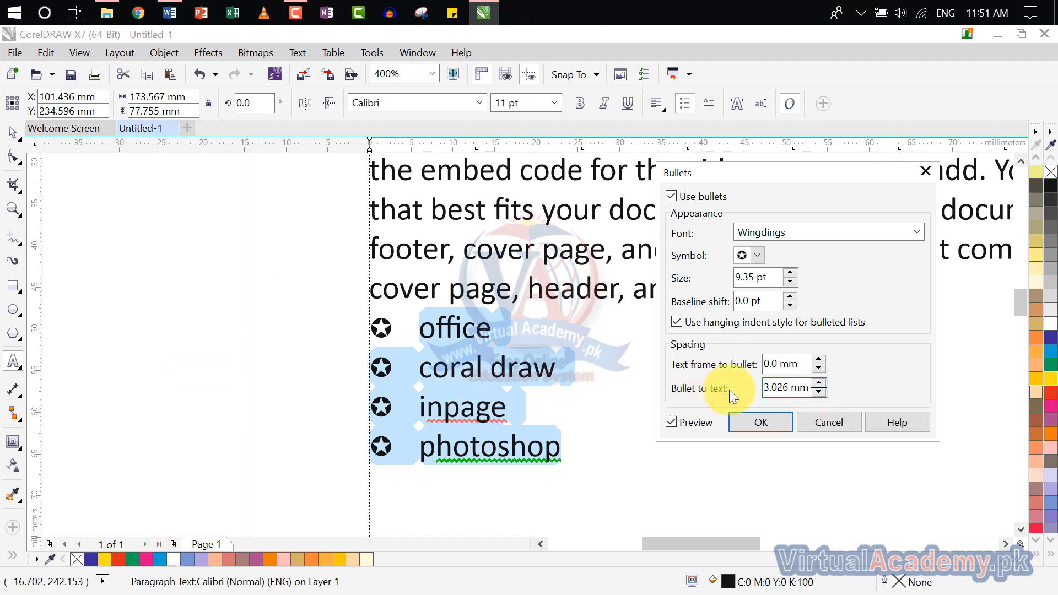
# - Look through the fonts available for the bullets, and discard the bullet settings without applying them
pyautogui.click(779, 231)
pyautogui.click(914, 233)
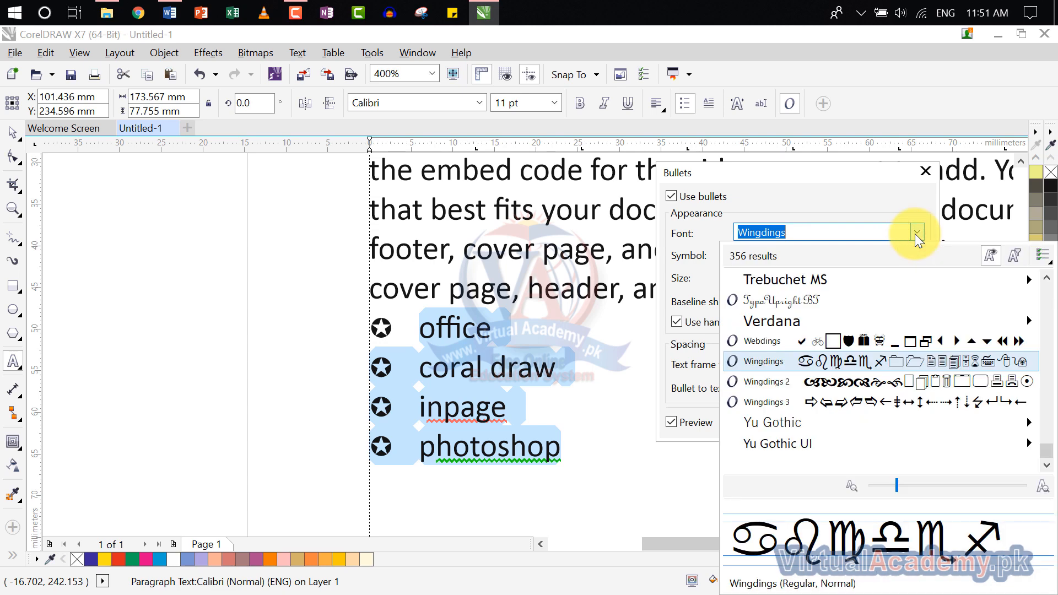
pyautogui.click(915, 234)
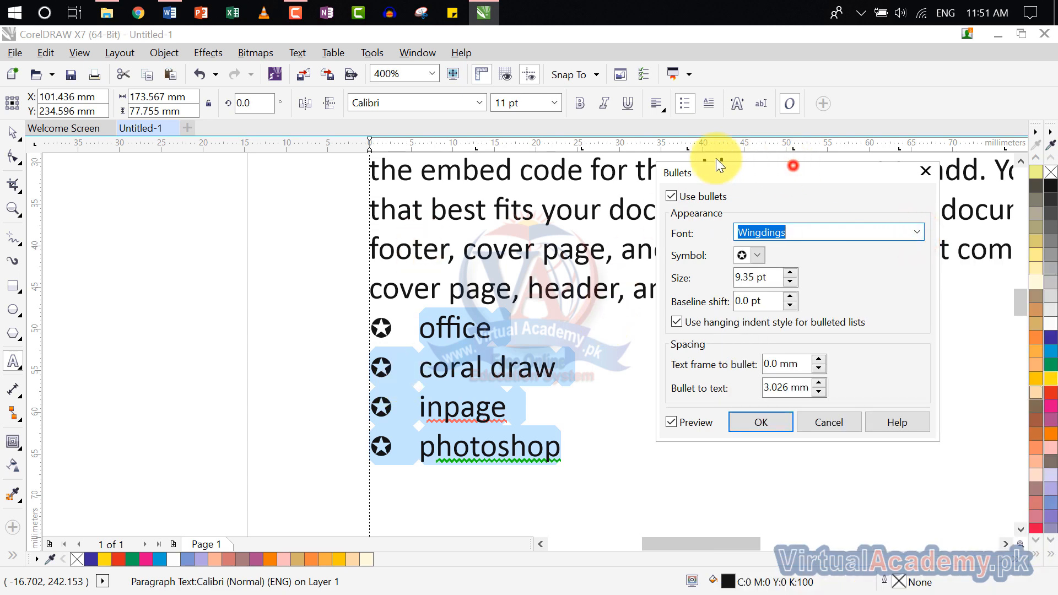
pyautogui.moveTo(793, 165); pyautogui.dragTo(645, 135)
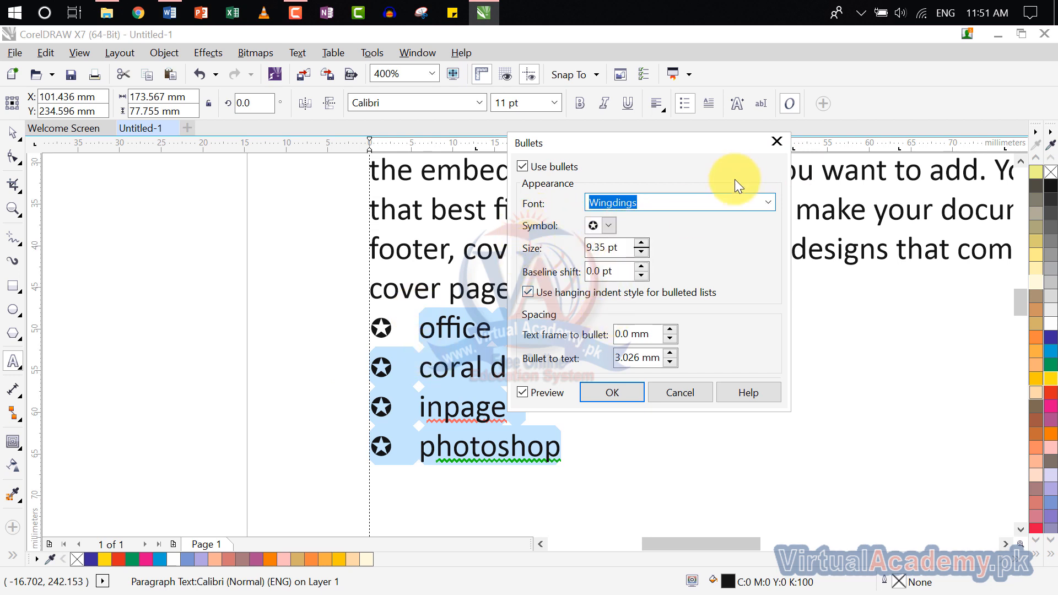
pyautogui.click(775, 144)
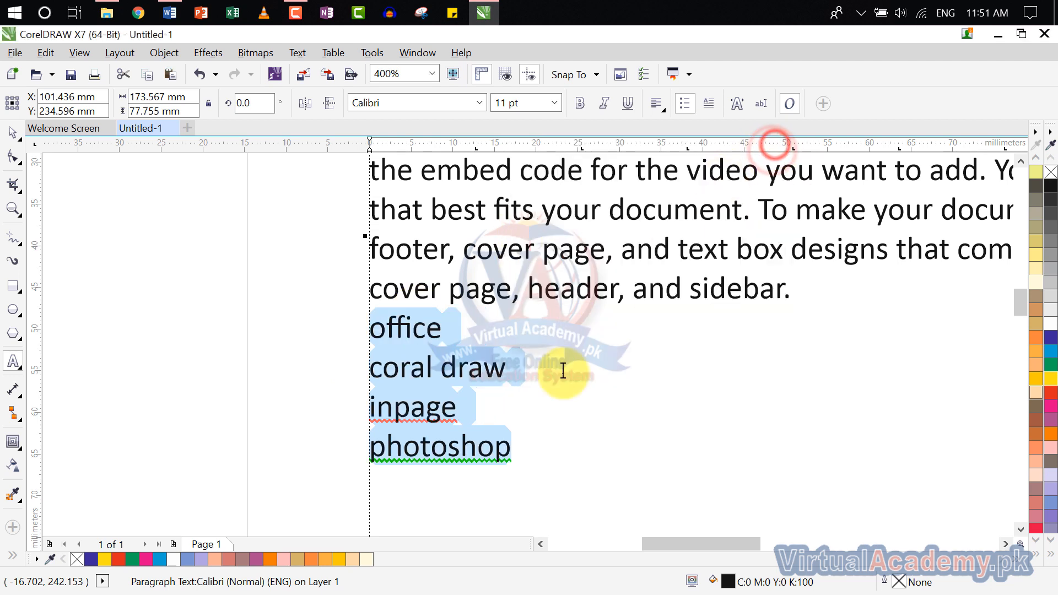
# - Turn on bullets for the four selected lines and apply the small black square Wingdings symbol
pyautogui.click(333, 53)
pyautogui.moveTo(298, 52)
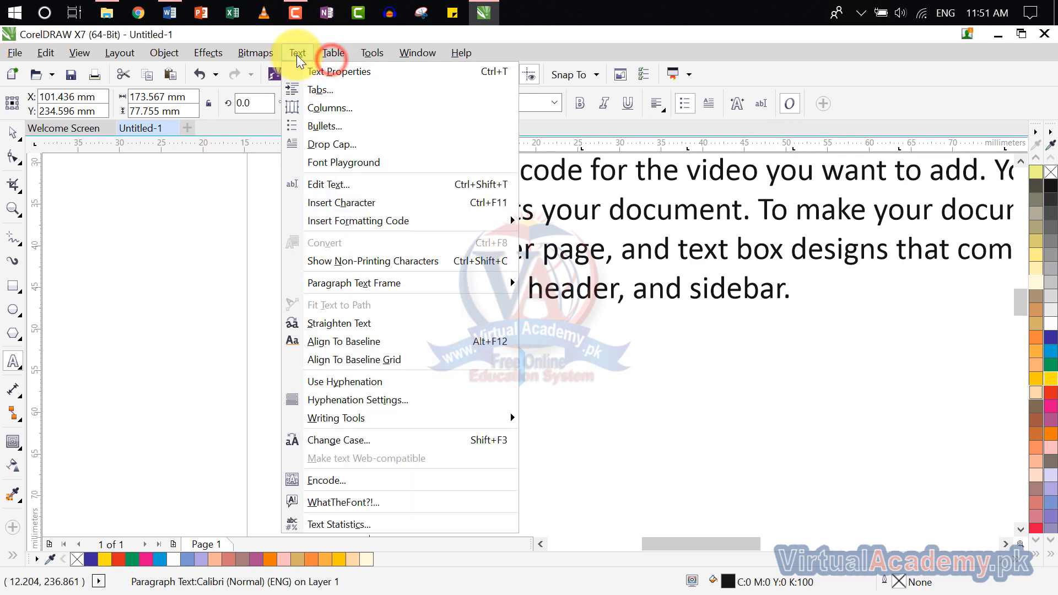
pyautogui.click(710, 425)
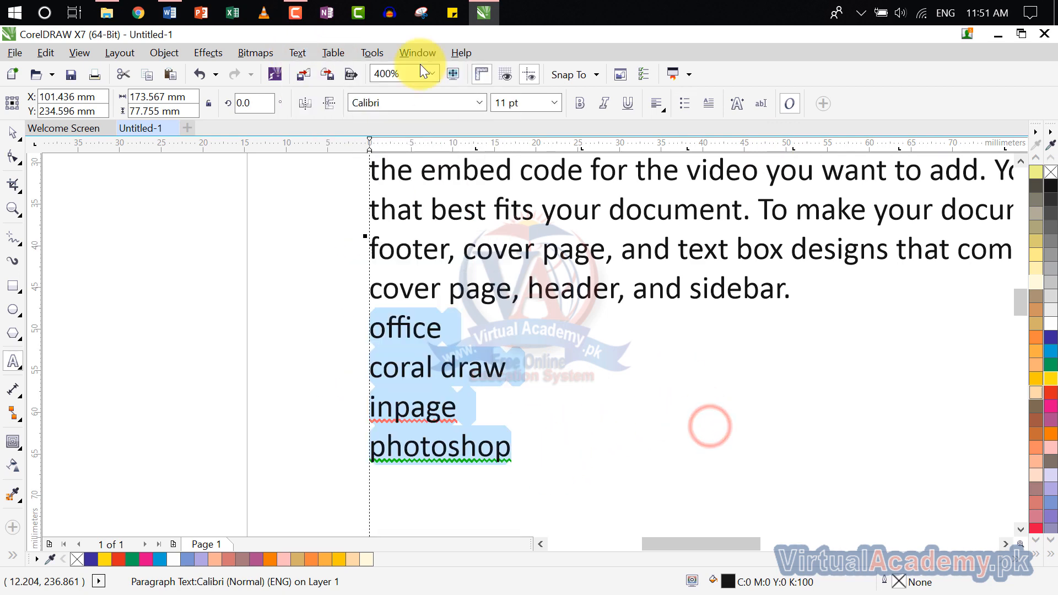
pyautogui.click(332, 53)
pyautogui.moveTo(295, 47)
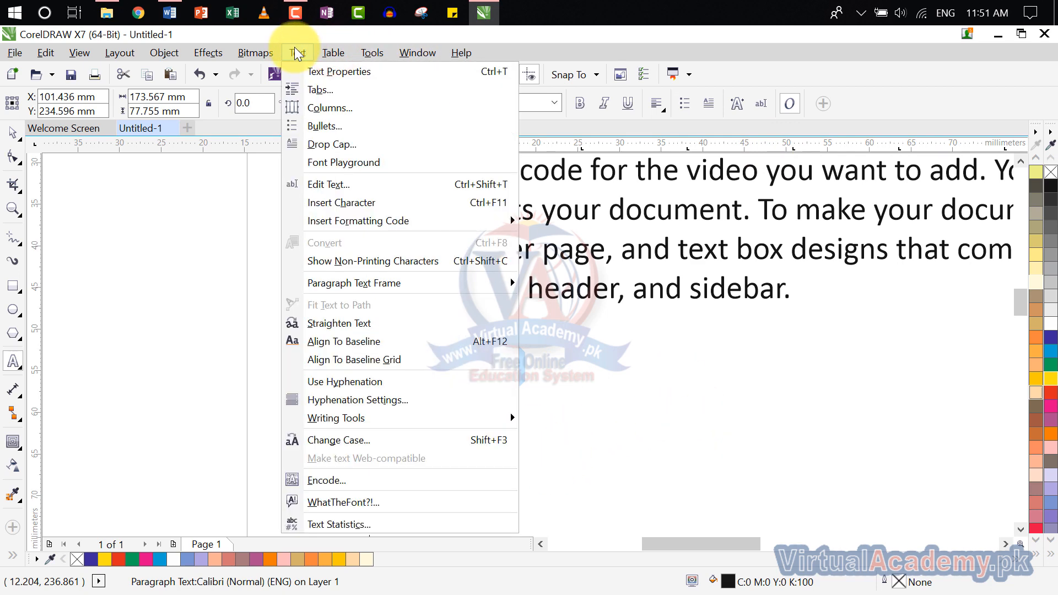
pyautogui.click(330, 128)
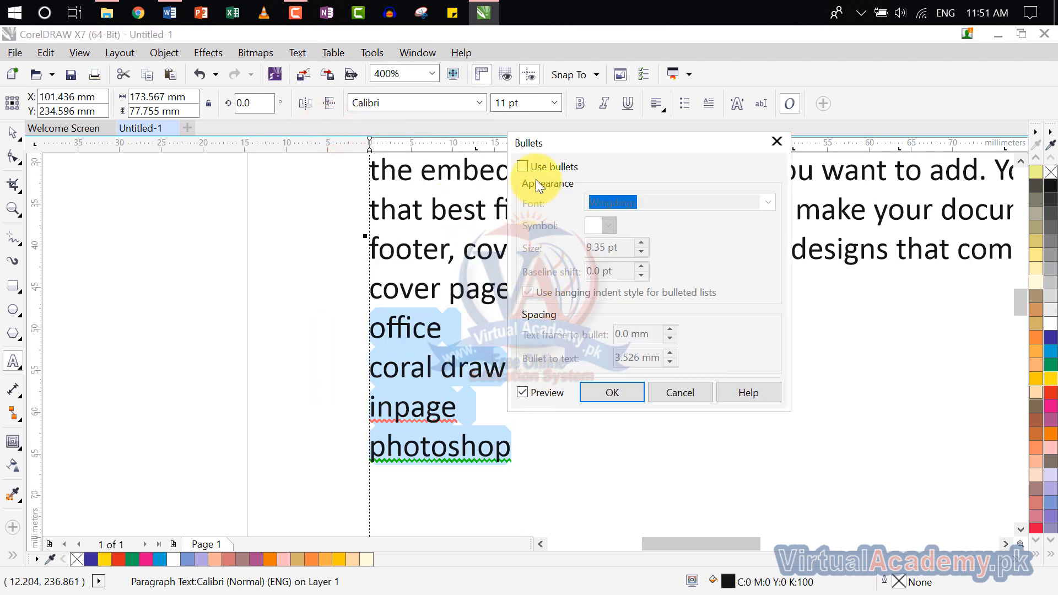
pyautogui.click(535, 170)
pyautogui.click(609, 225)
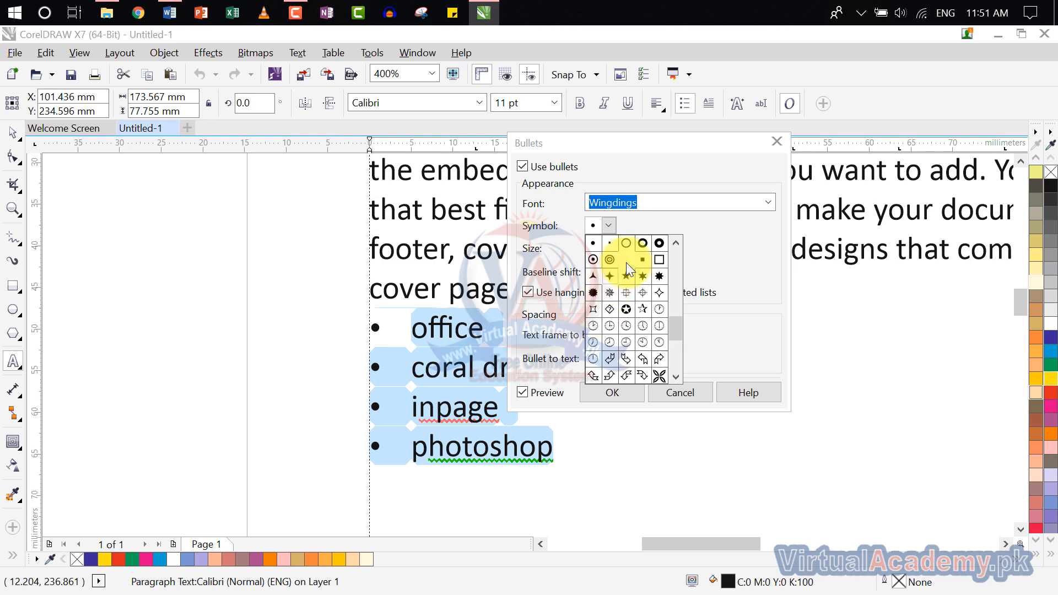
pyautogui.click(641, 258)
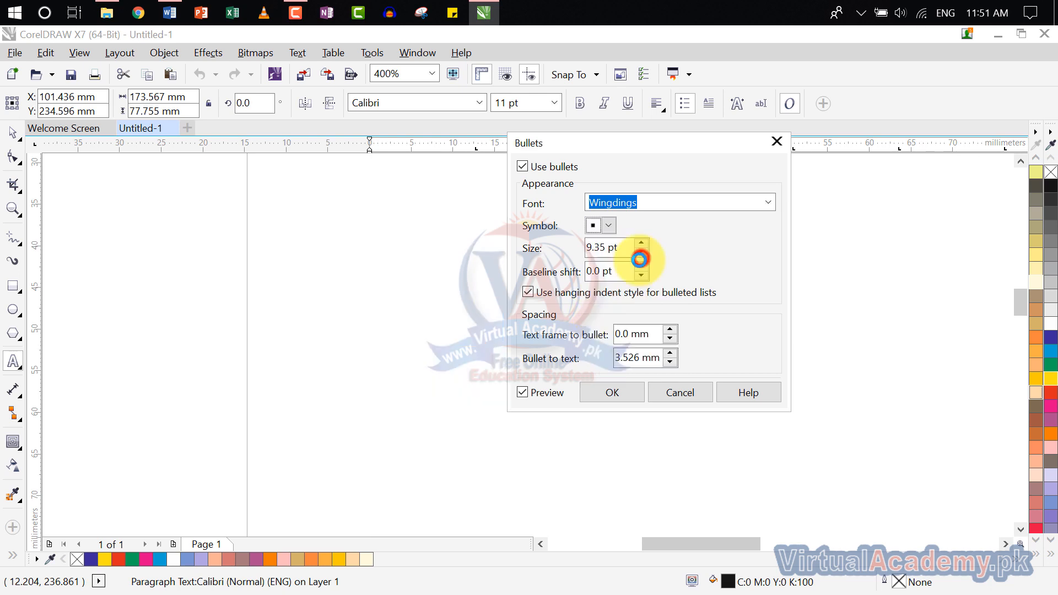
pyautogui.click(637, 393)
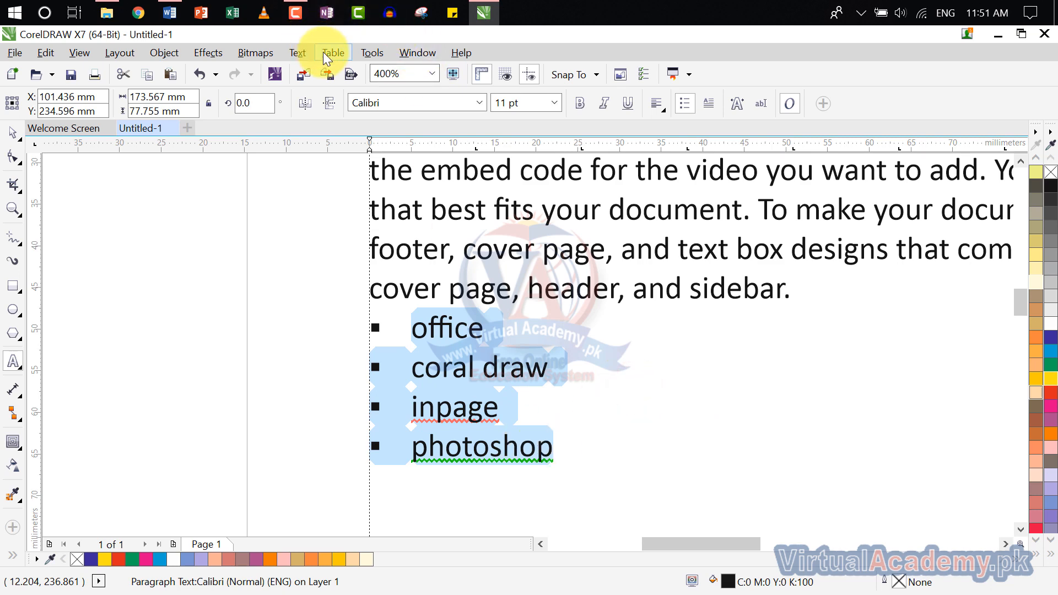
# - Select the letter V of the opening word "Video" and turn on a drop cap for that paragraph
pyautogui.click(298, 52)
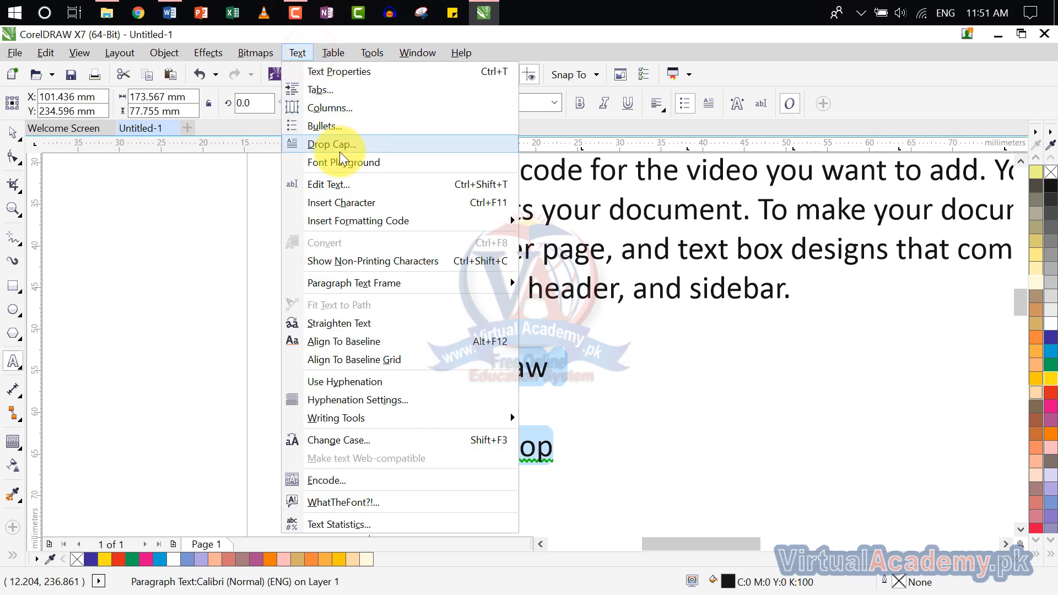
pyautogui.click(626, 371)
pyautogui.scroll(5, 626, 371)
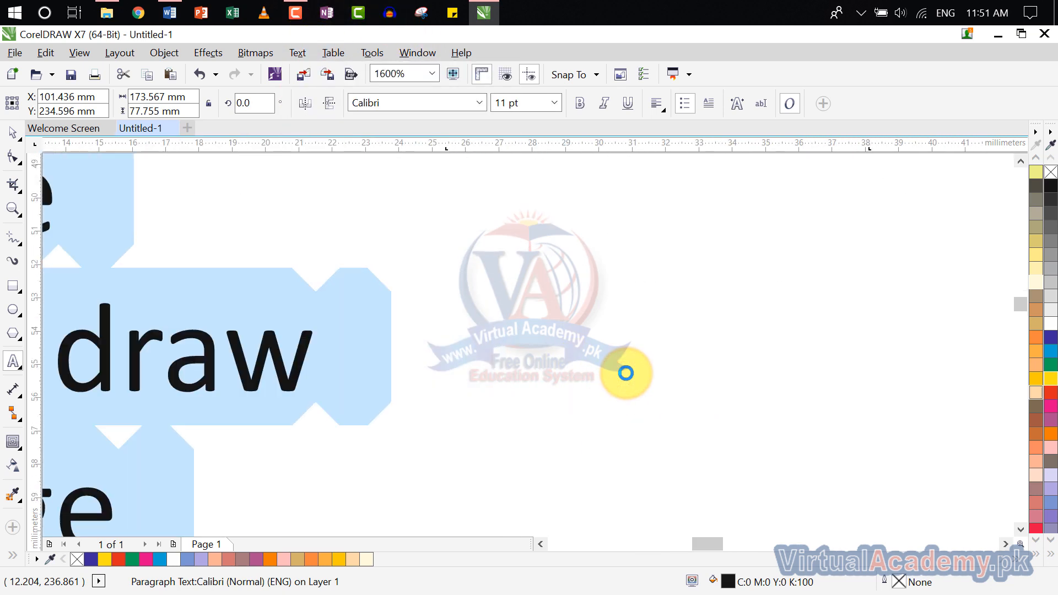
pyautogui.scroll(-3, 626, 371)
pyautogui.moveTo(625, 366); pyautogui.dragTo(732, 514)
pyautogui.moveTo(524, 243); pyautogui.dragTo(546, 477)
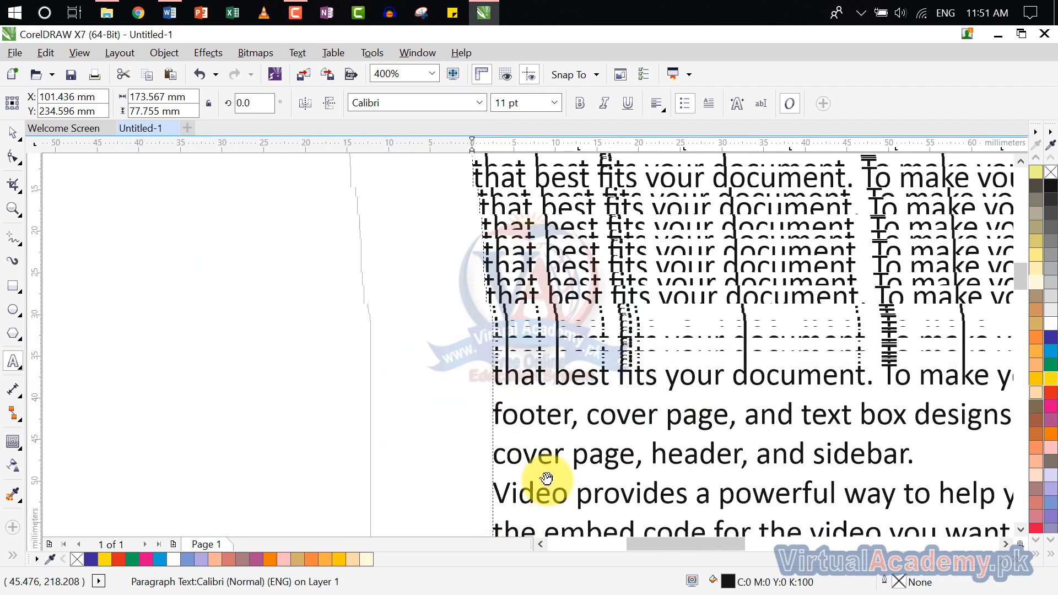
pyautogui.scroll(2, 503, 308)
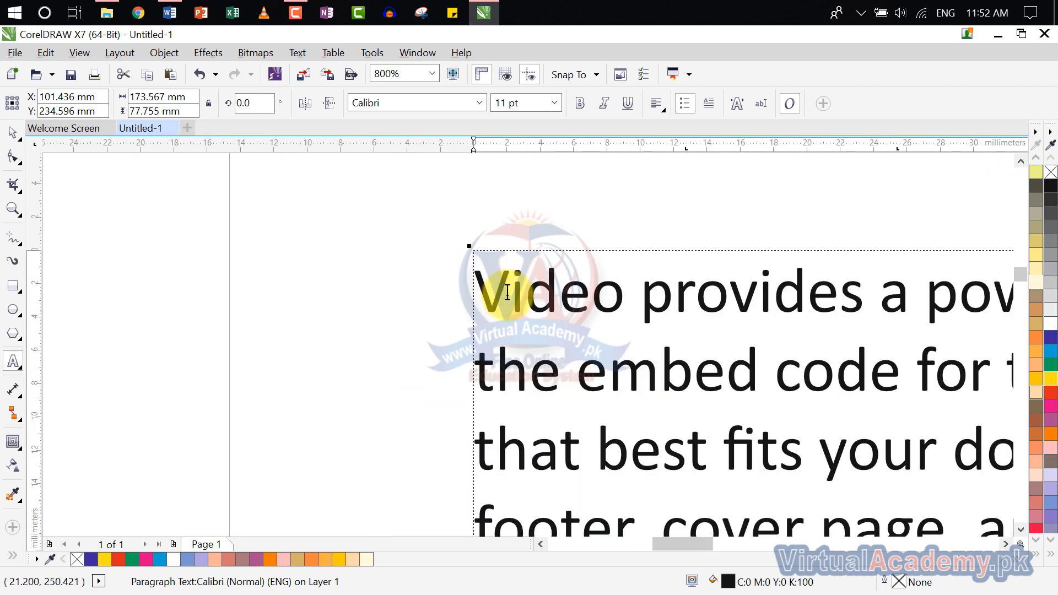
pyautogui.moveTo(508, 292); pyautogui.dragTo(471, 286)
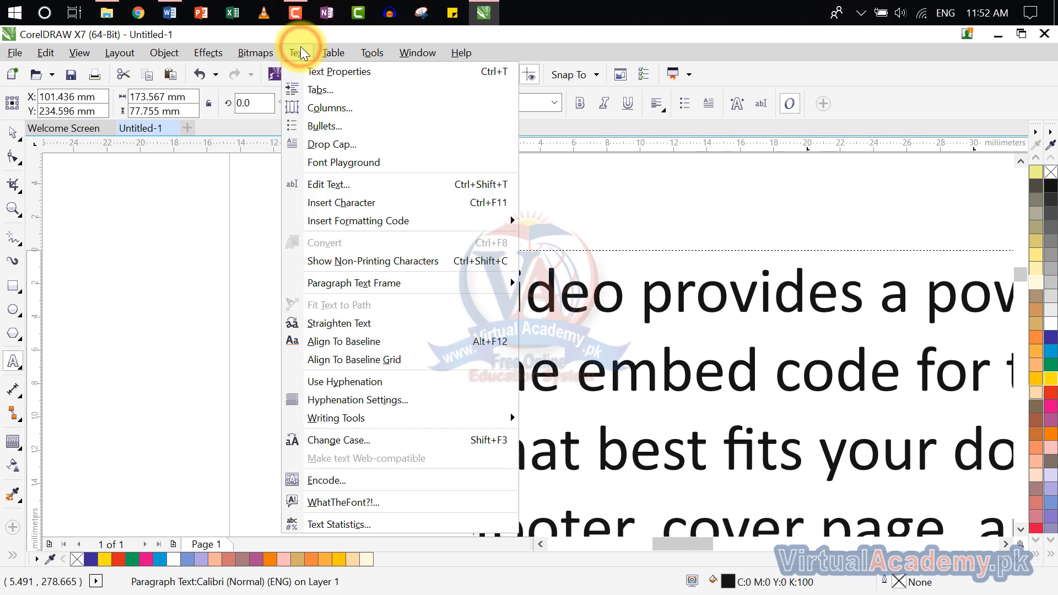
pyautogui.click(344, 145)
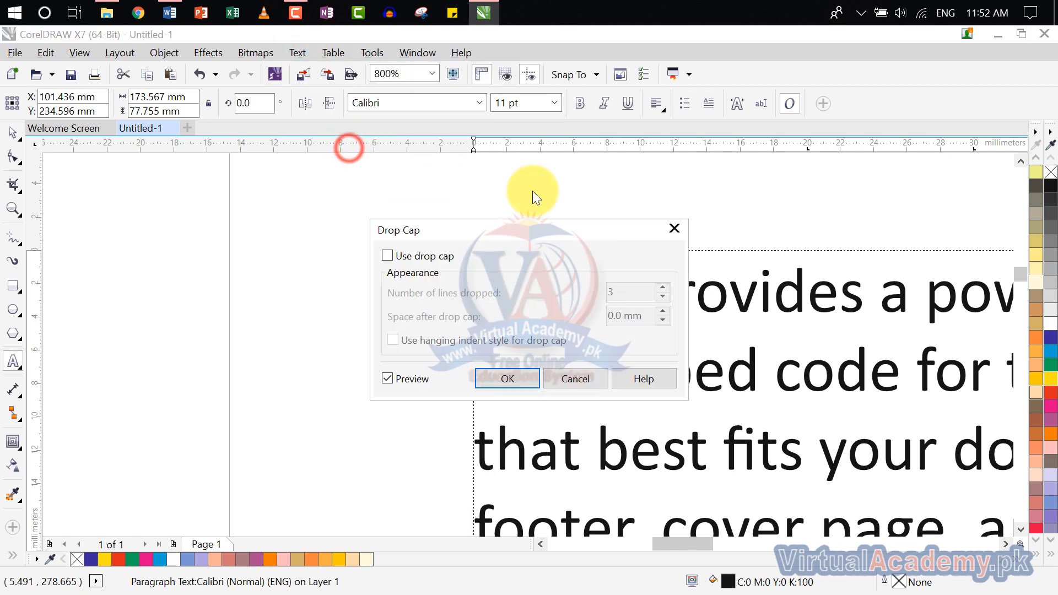
pyautogui.moveTo(582, 230); pyautogui.dragTo(330, 163)
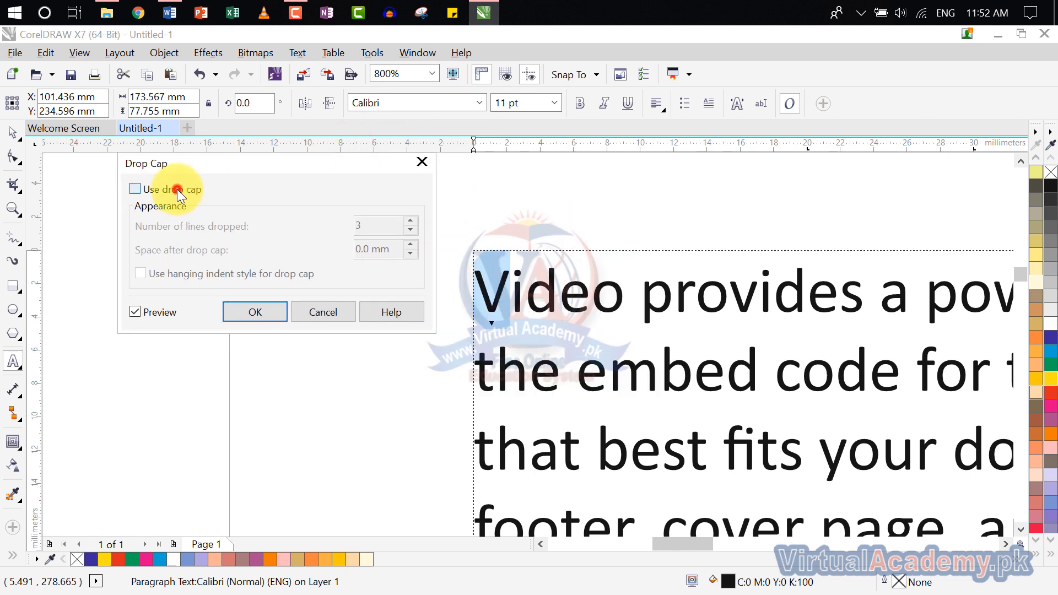
pyautogui.click(177, 189)
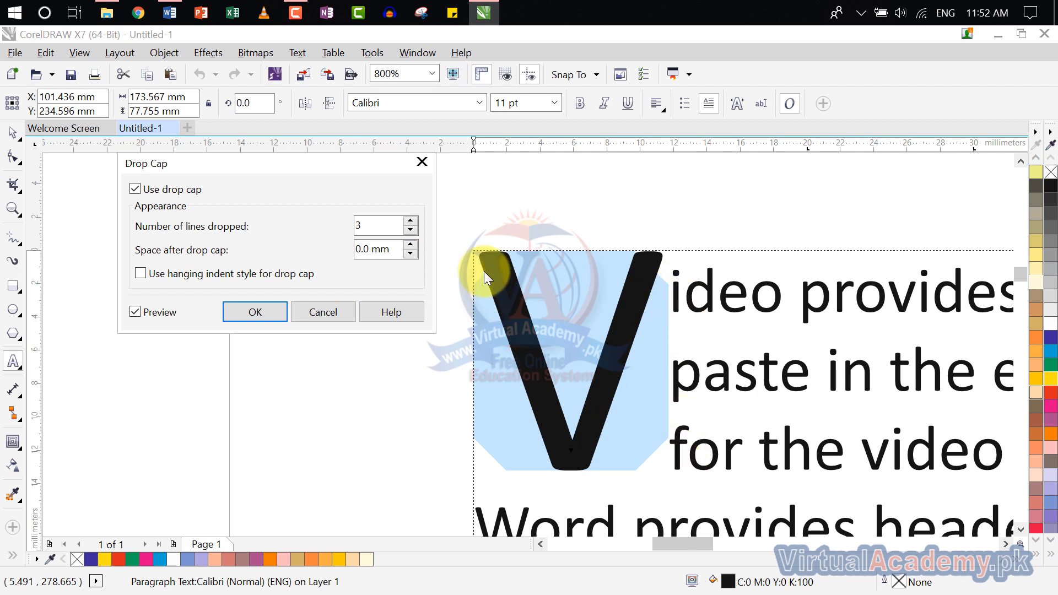
# - Try a drop cap 4 lines deep, and reduce it to 2 lines
pyautogui.click(410, 220)
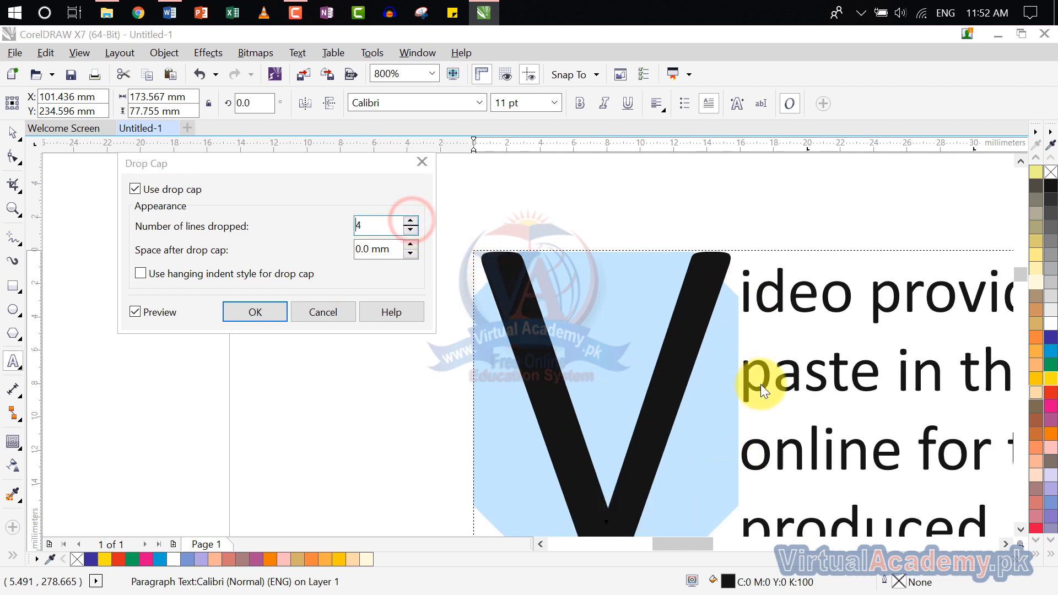
pyautogui.click(412, 231)
pyautogui.click(411, 230)
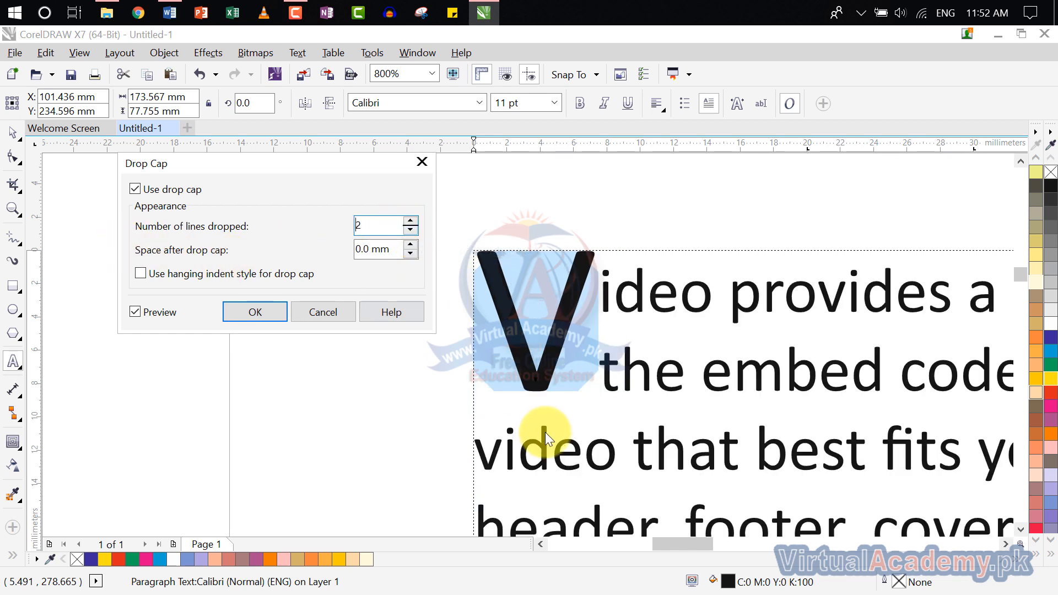
# - Increase the space after the drop cap to 1.0 mm
pyautogui.click(410, 244)
pyautogui.click(410, 245)
pyautogui.click(411, 245)
pyautogui.click(410, 245)
pyautogui.click(410, 245)
pyautogui.click(410, 244)
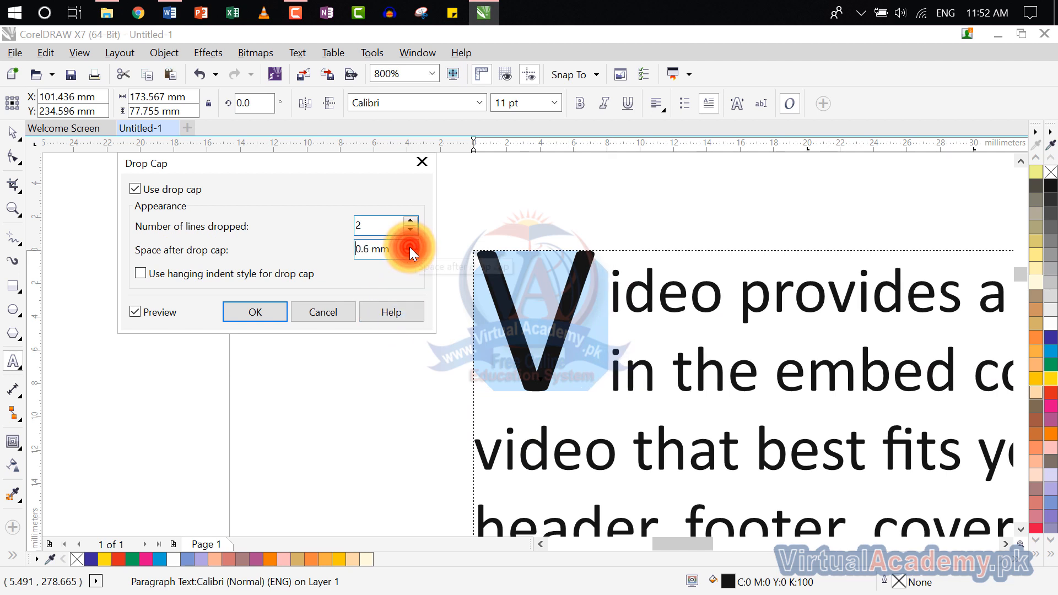
pyautogui.click(410, 245)
pyautogui.click(410, 244)
pyautogui.click(410, 245)
pyautogui.click(410, 245)
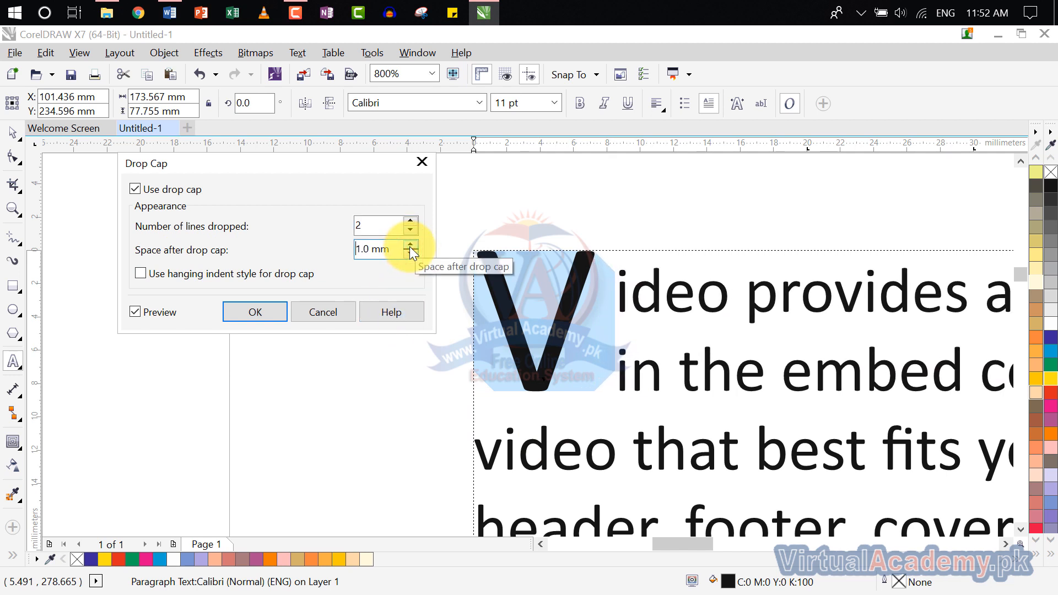
# - Reduce the space after the drop cap, and discard the drop cap settings
pyautogui.click(409, 253)
pyautogui.click(409, 254)
pyautogui.click(409, 253)
pyautogui.click(409, 253)
pyautogui.click(409, 254)
pyautogui.click(408, 253)
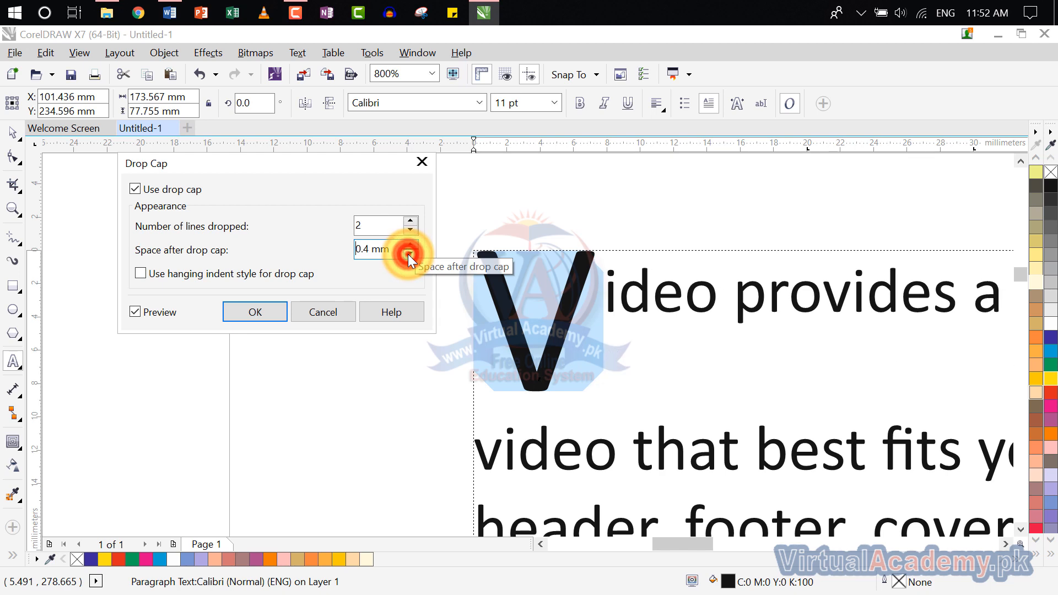
pyautogui.click(409, 253)
pyautogui.click(409, 254)
pyautogui.click(343, 313)
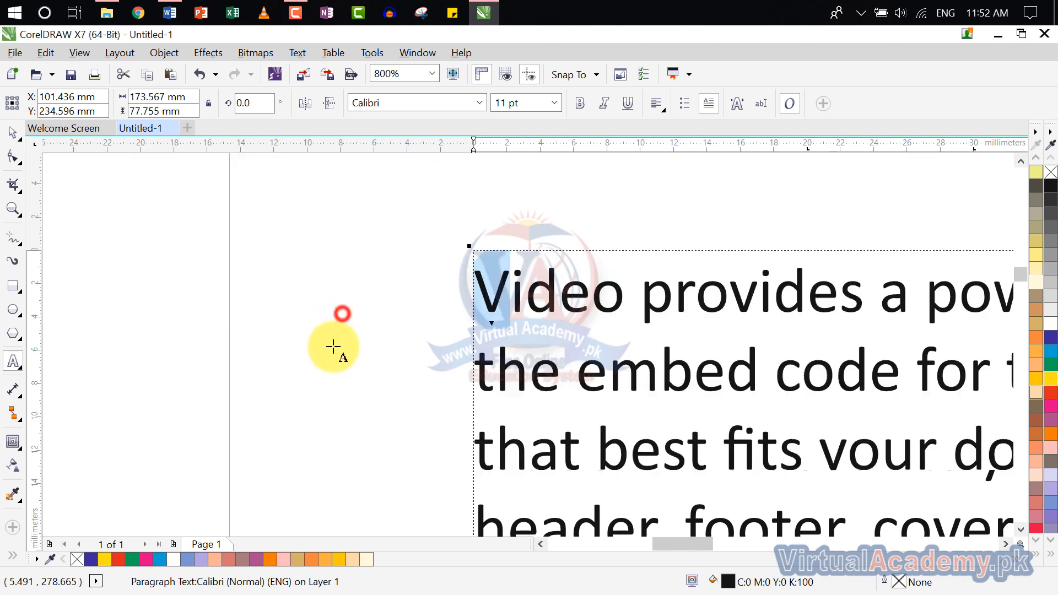
# - Open the Font Playground and choose Arial Regular as its sample font
pyautogui.click(295, 53)
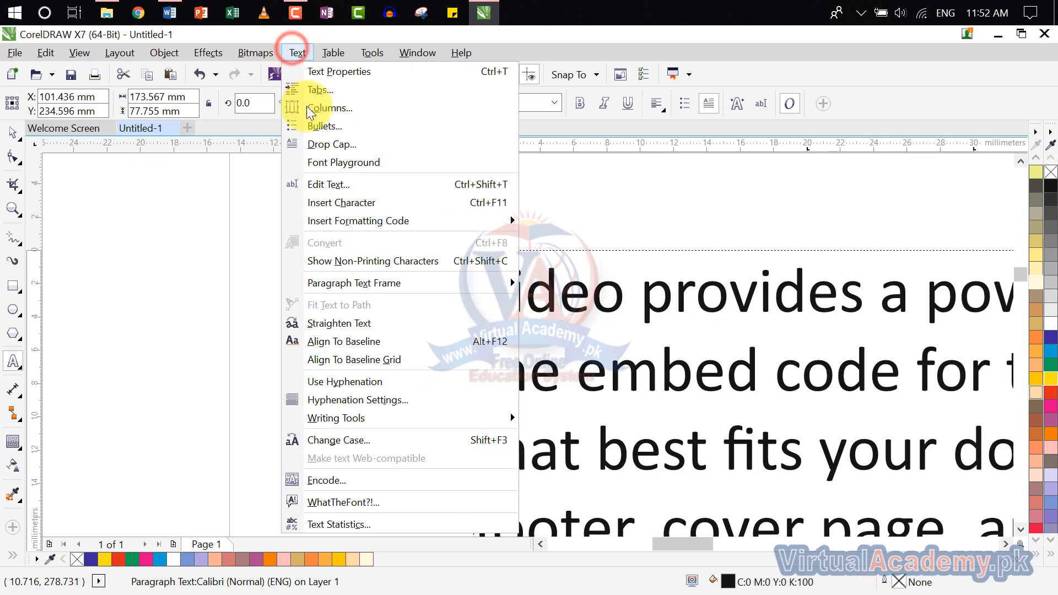
pyautogui.click(400, 163)
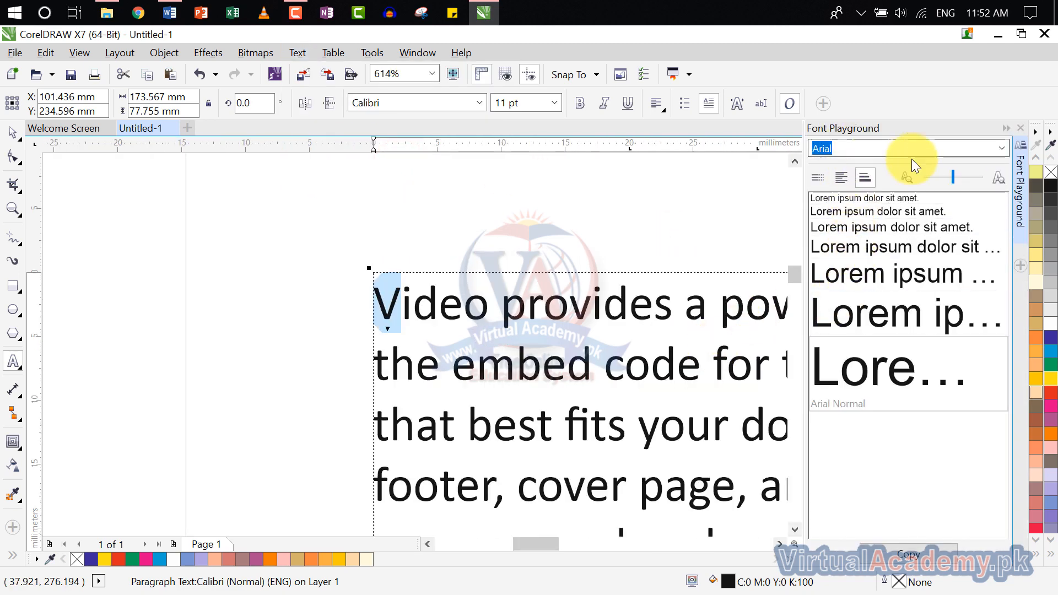
pyautogui.click(1000, 151)
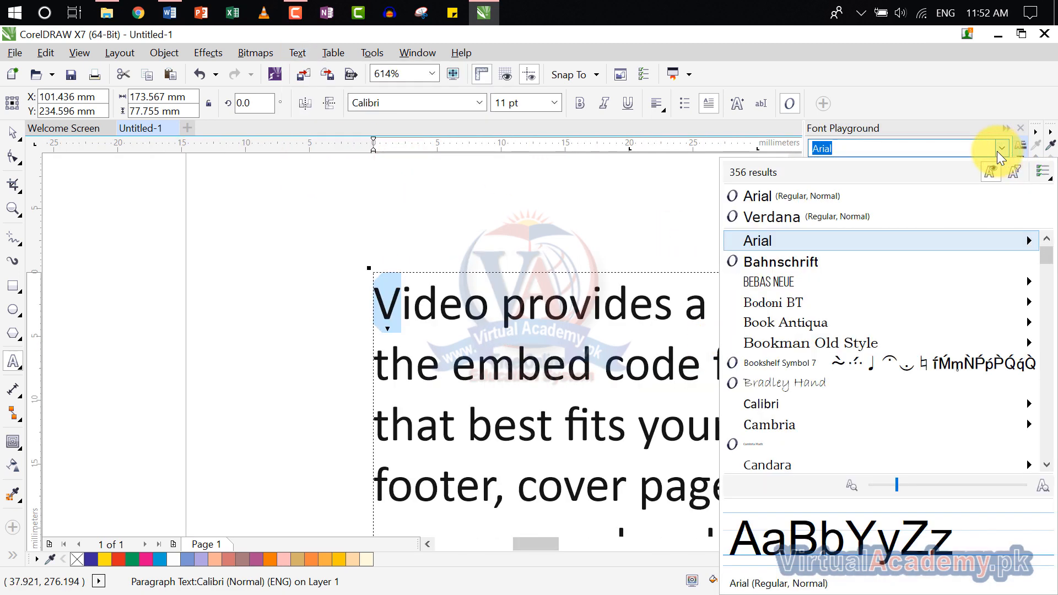
pyautogui.click(804, 202)
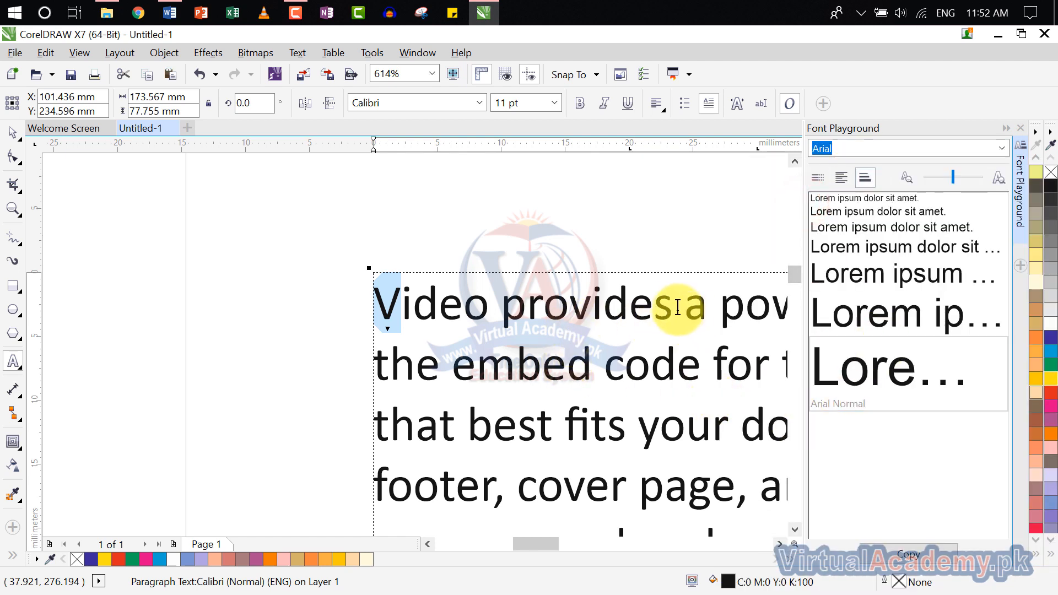
# - Place the largest Arial "Lorem ipsum" sample from the Font Playground on the page, above the paragraph text
pyautogui.moveTo(675, 308); pyautogui.dragTo(374, 309)
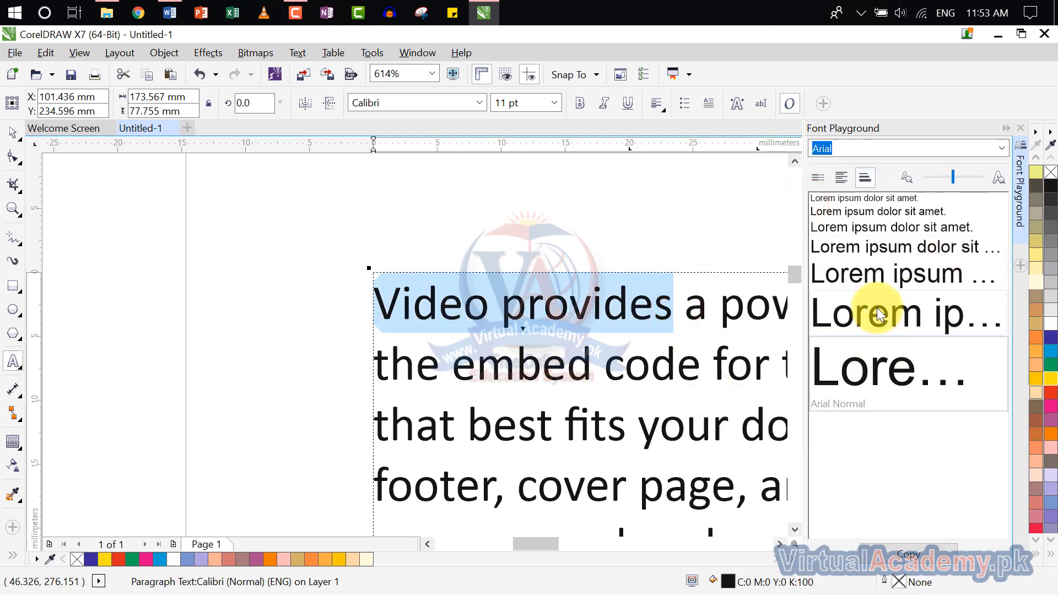
pyautogui.moveTo(871, 385); pyautogui.dragTo(302, 227)
pyautogui.scroll(-2, 378, 218)
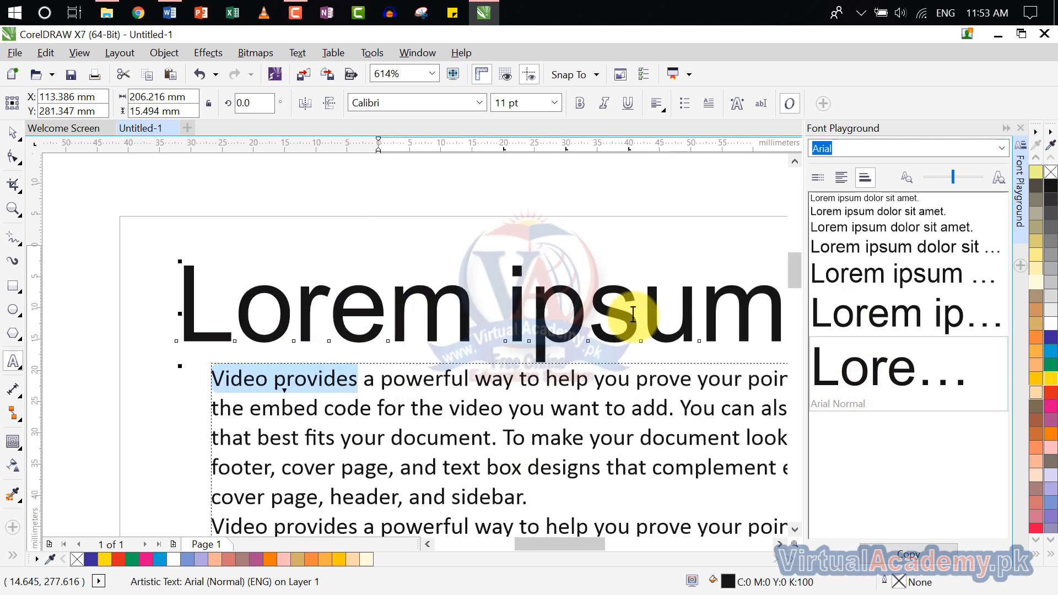
# - Delete the words "Lorem ipsum" from the start of the placed Arial sample
pyautogui.doubleClick(653, 315)
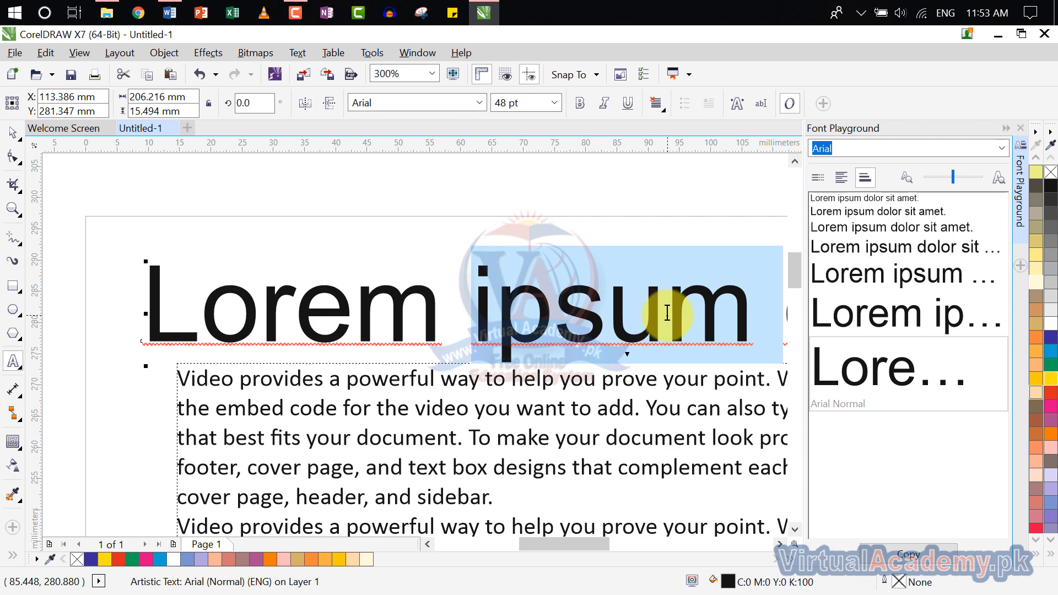
pyautogui.press('BackSpace')
pyautogui.press('BackSpace')
pyautogui.press('BackSpace')
pyautogui.press('BackSpace')
pyautogui.press('BackSpace')
pyautogui.press('BackSpace')
pyautogui.press('BackSpace')
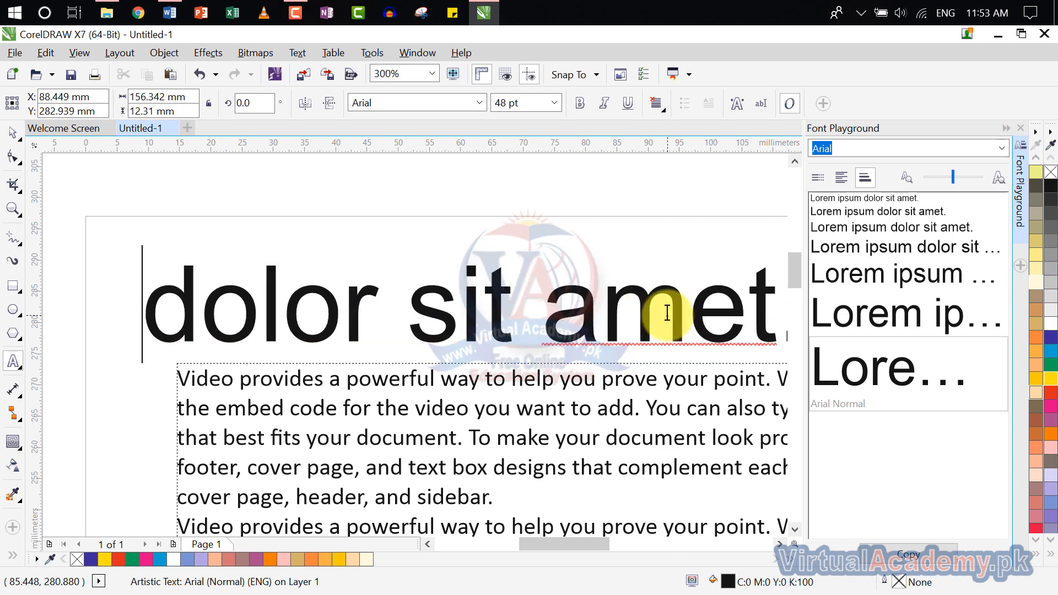
# - Enter "Text Menu" at the start of the placed Arial sample text
pyautogui.write('tex')
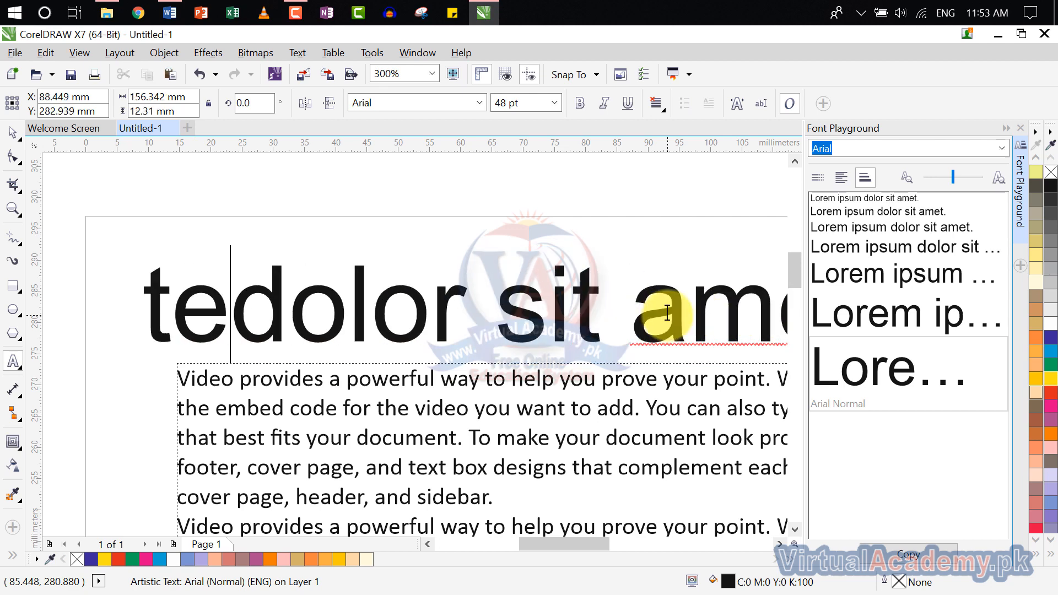
pyautogui.press('BackSpace')
pyautogui.press('BackSpace')
pyautogui.press('BackSpace')
pyautogui.write('Text emn')
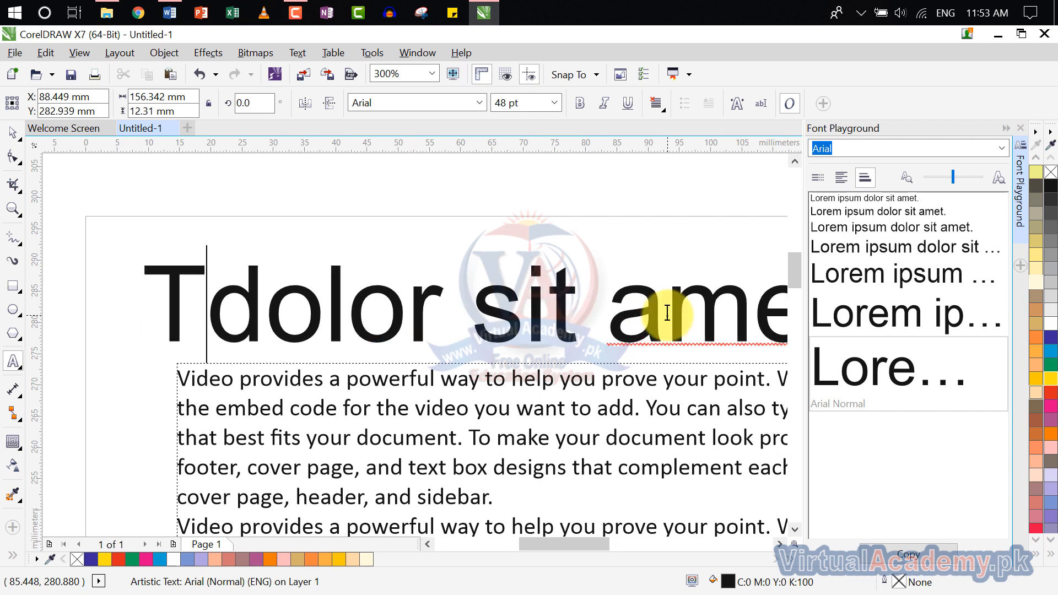
pyautogui.press('BackSpace')
pyautogui.press('BackSpace')
pyautogui.press('BackSpace')
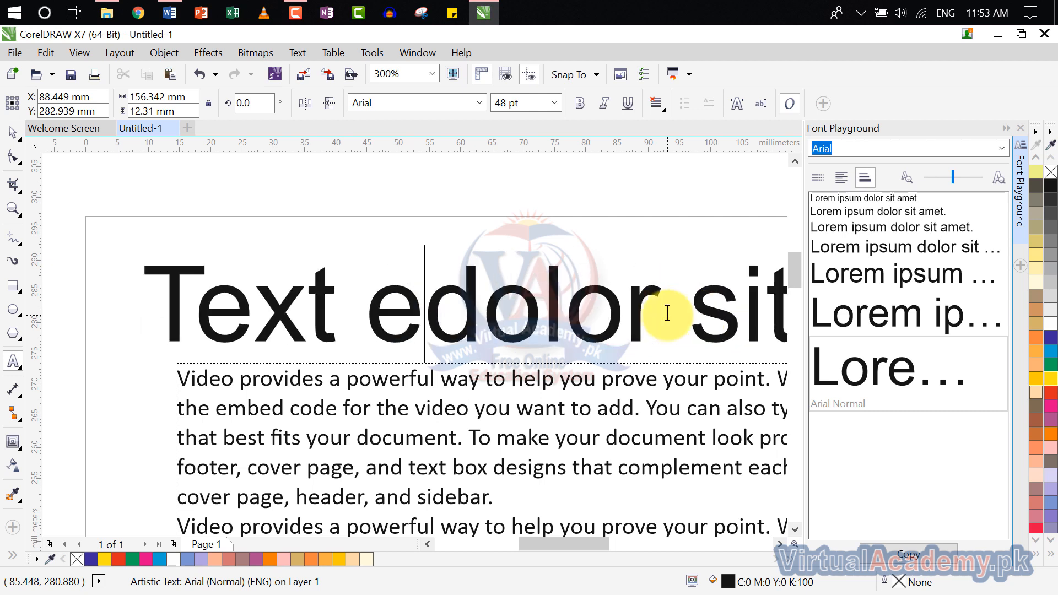
pyautogui.write('Menu')
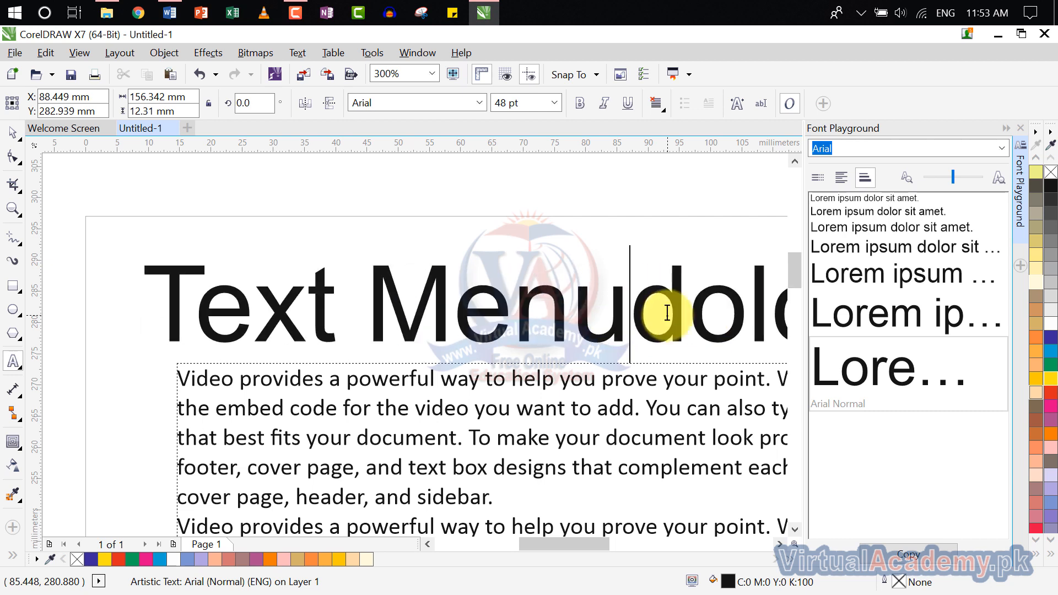
# - Delete the leftover "dolor sit amet." after "Text Menu" and end the heading with a period
pyautogui.click(628, 313)
pyautogui.moveTo(633, 313); pyautogui.dragTo(609, 323)
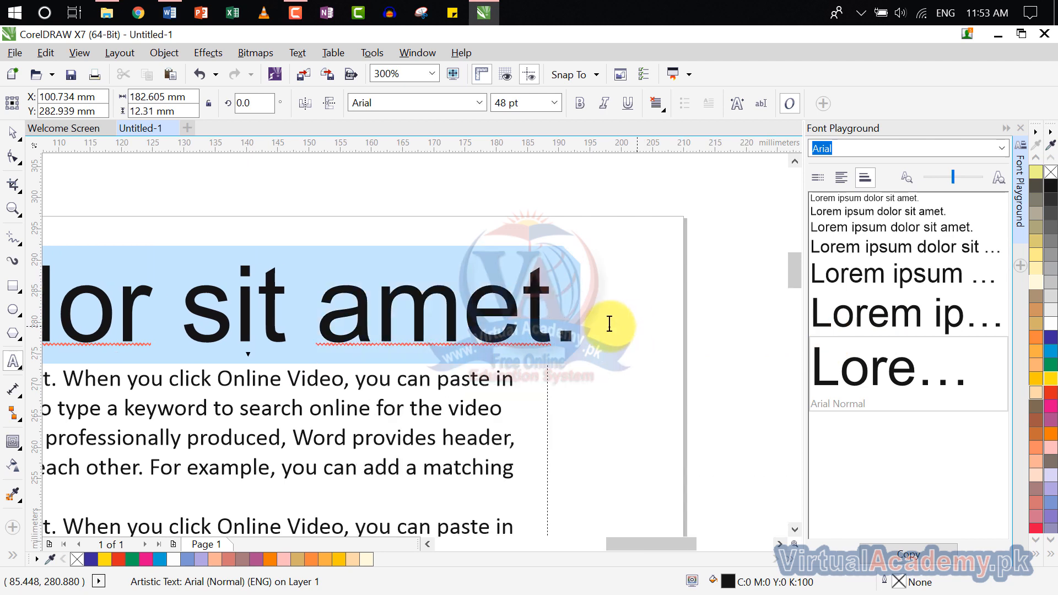
pyautogui.press('Delete')
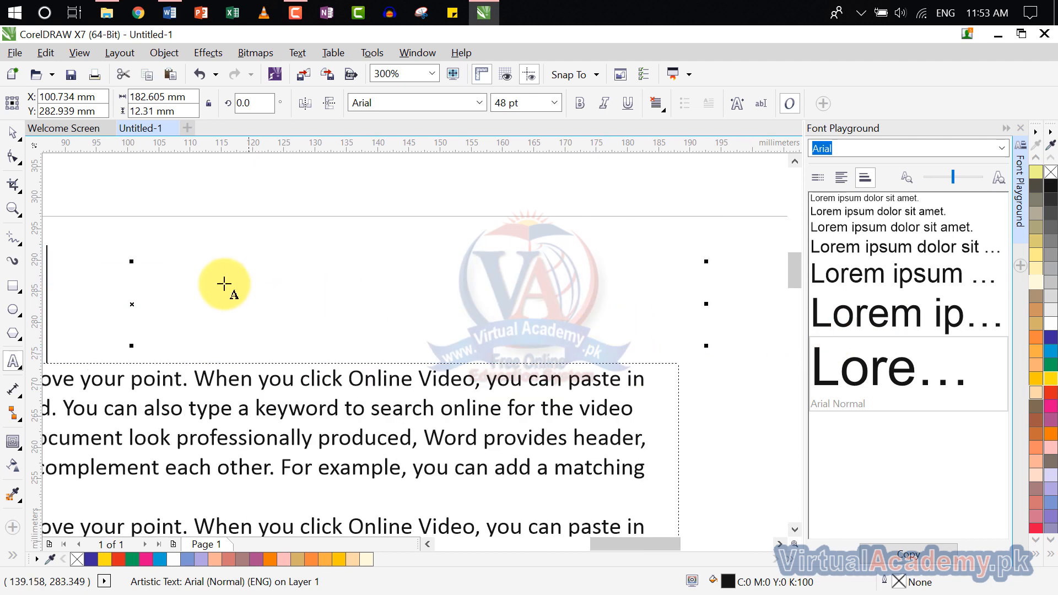
pyautogui.scroll(-3, 259, 293)
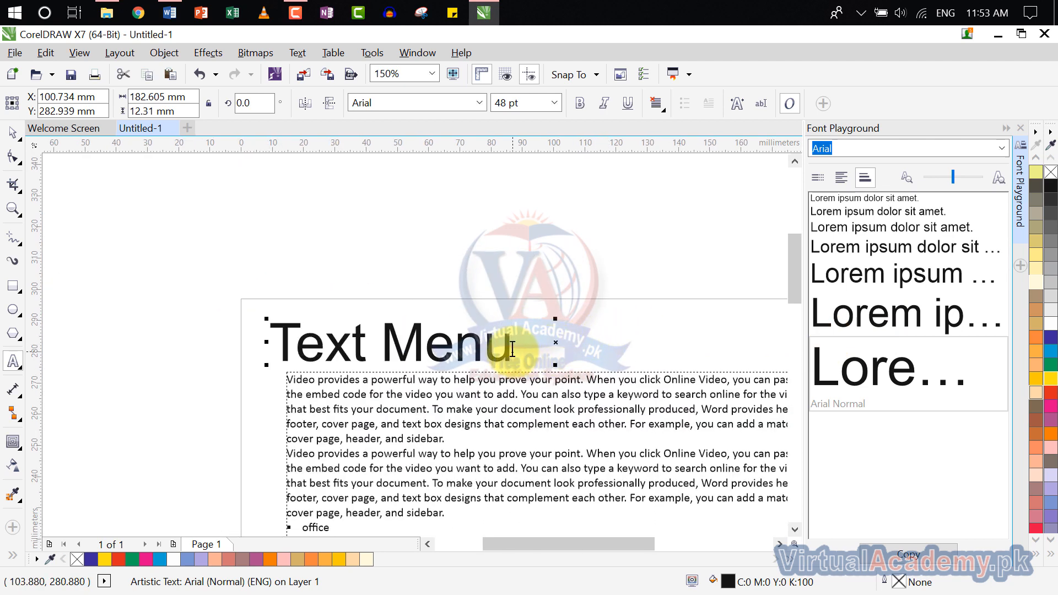
pyautogui.write('.')
# - Return to the paragraph text below the heading and close the Font Playground
pyautogui.click(557, 432)
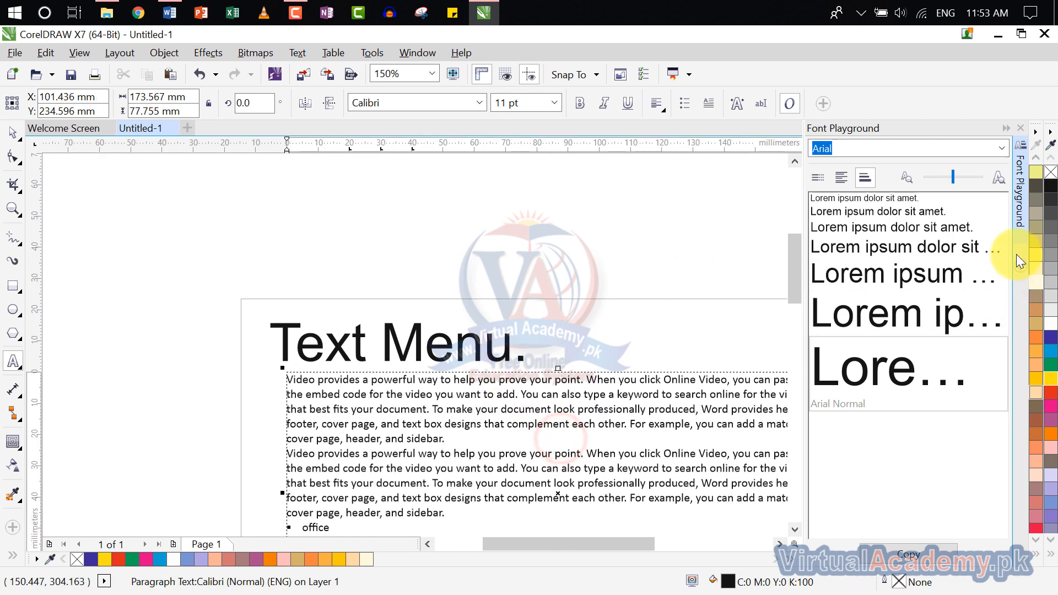
pyautogui.click(1020, 128)
pyautogui.scroll(-2, 555, 314)
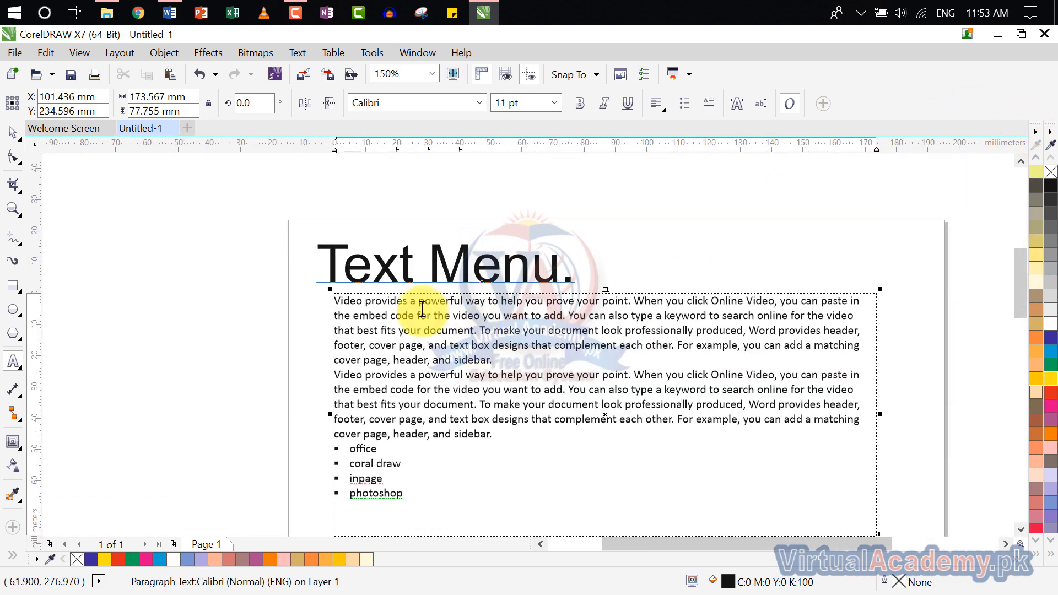
# - Select all the paragraph text, view it in the Edit Text dialog, and close the dialog
pyautogui.click(296, 52)
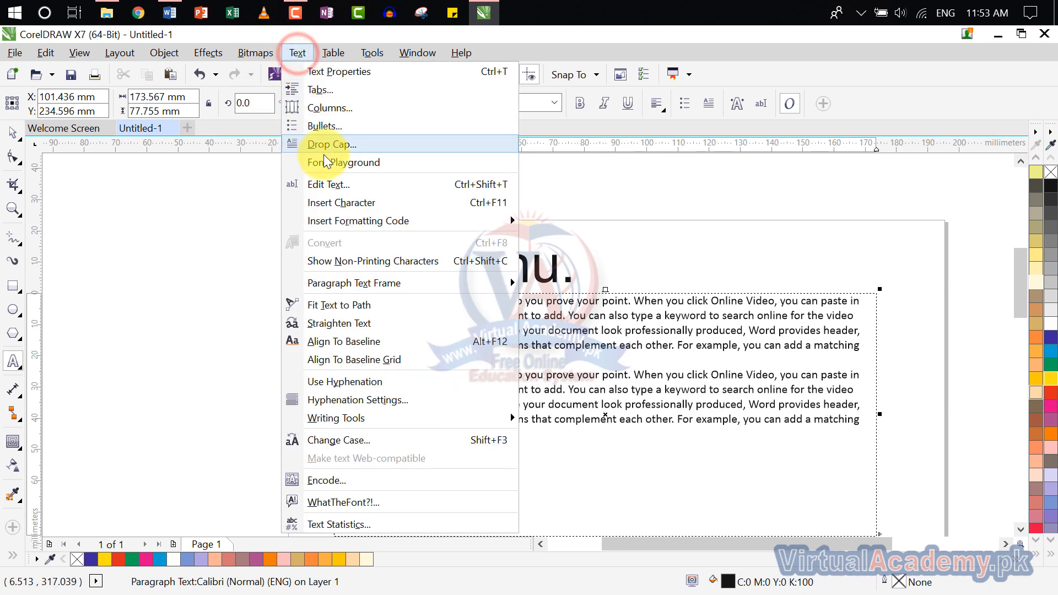
pyautogui.click(584, 358)
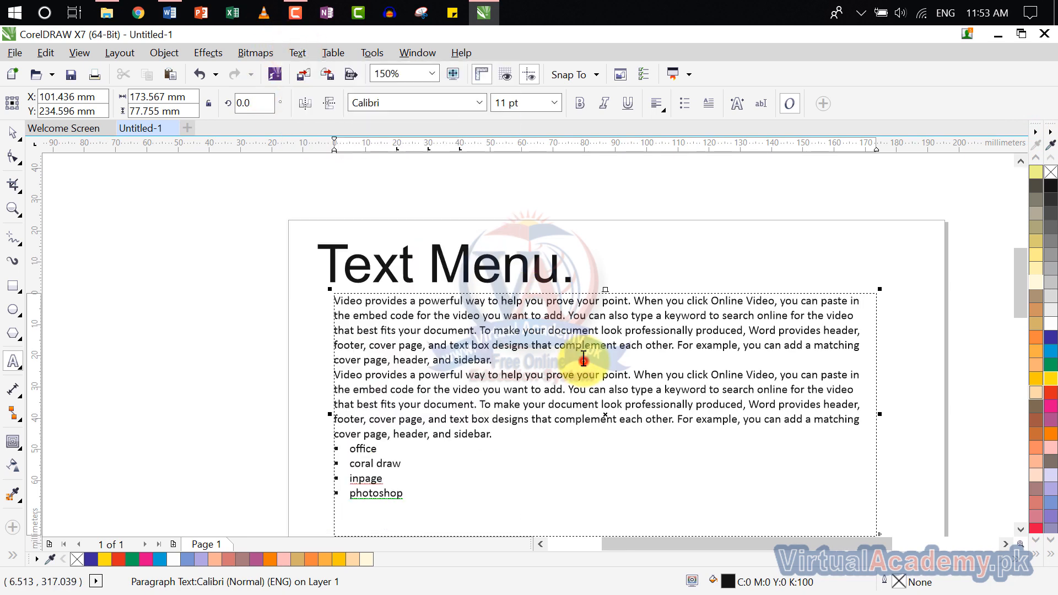
pyautogui.moveTo(425, 493); pyautogui.dragTo(266, 295)
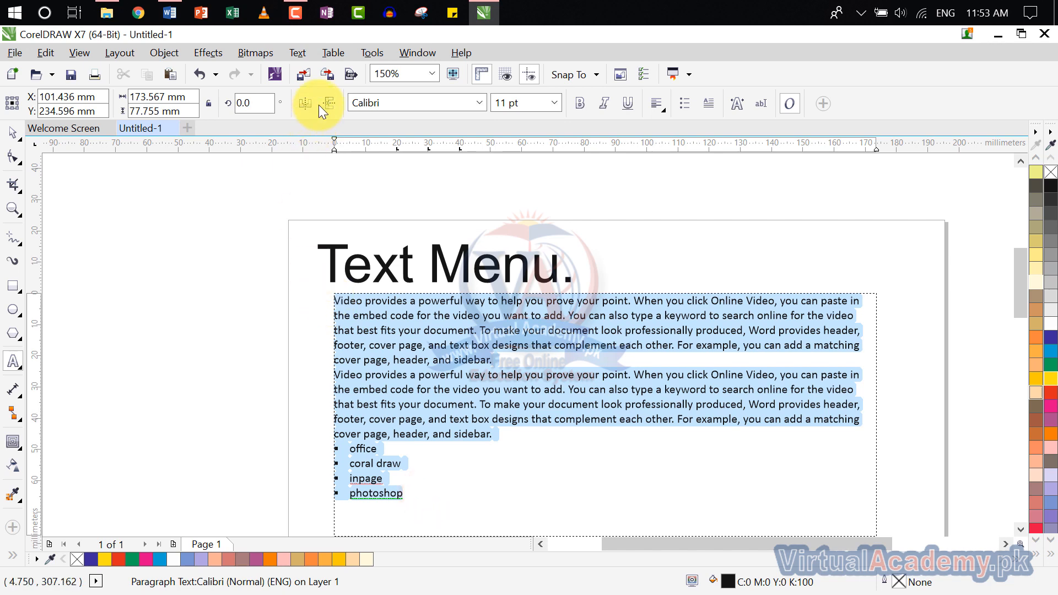
pyautogui.click(302, 57)
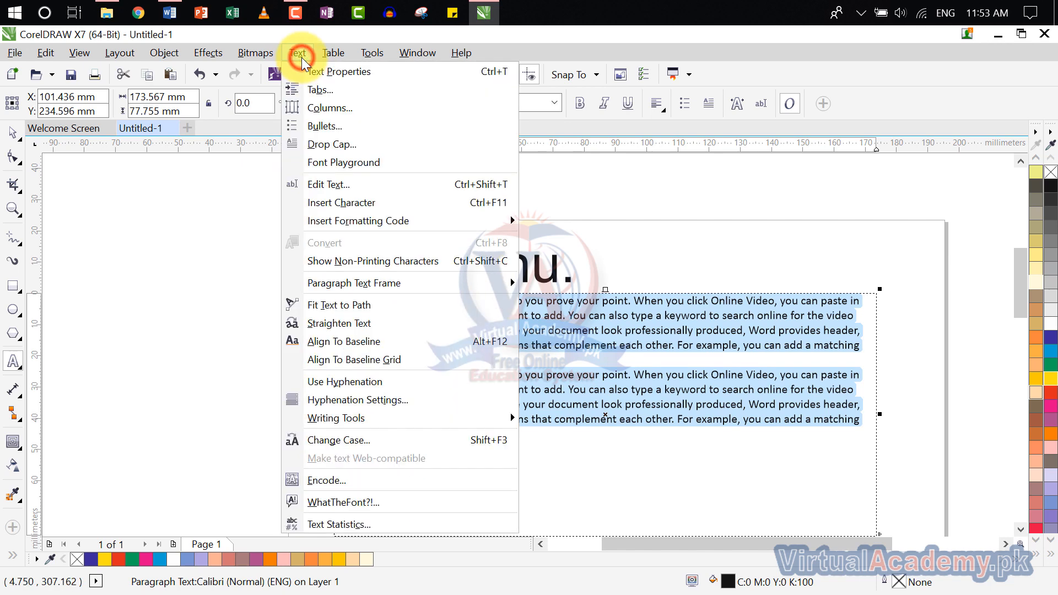
pyautogui.click(338, 179)
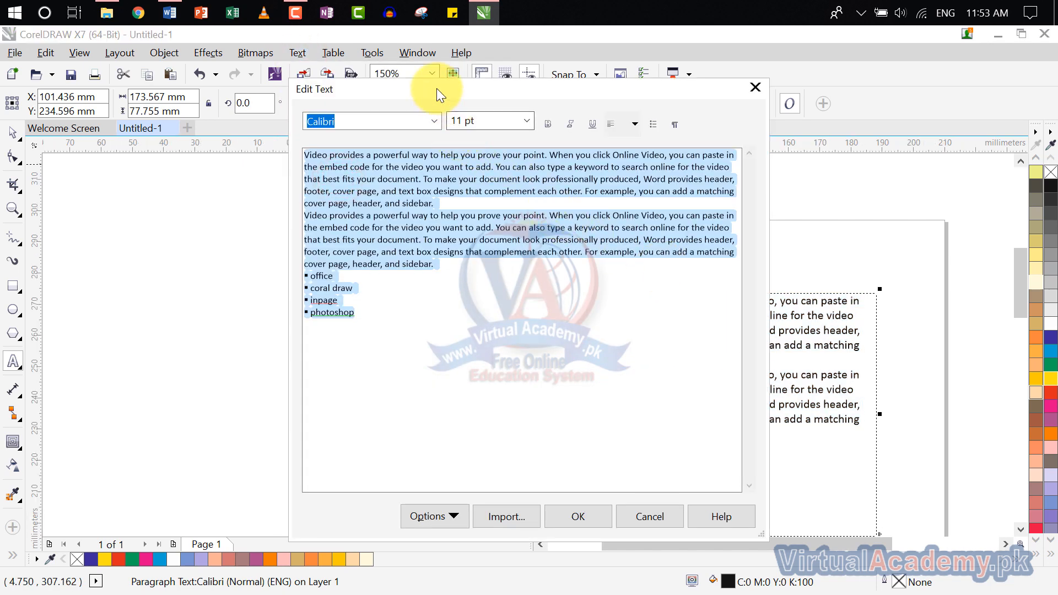
pyautogui.click(384, 293)
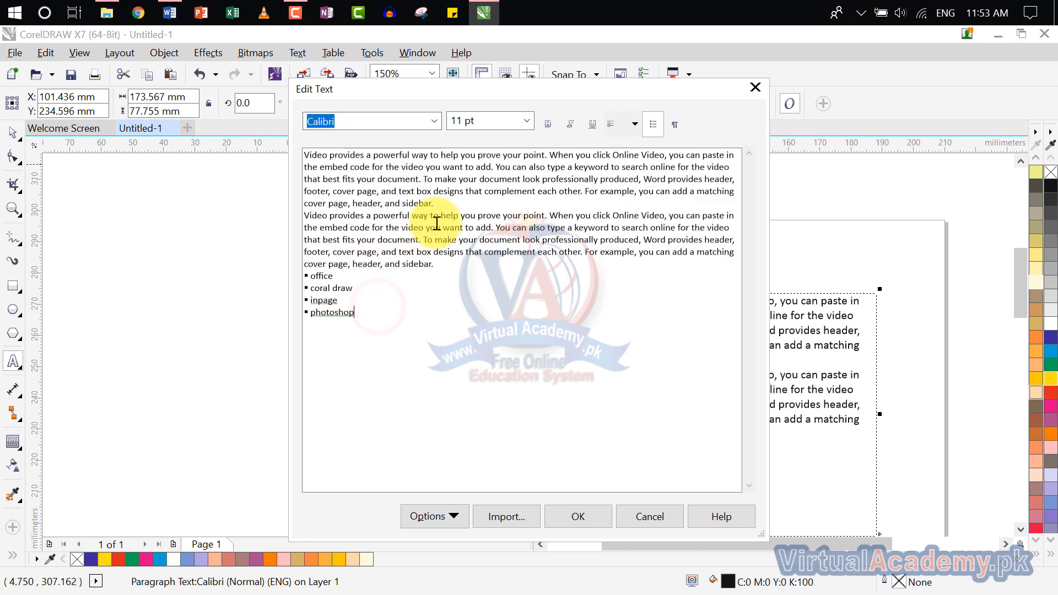
pyautogui.moveTo(688, 80); pyautogui.dragTo(732, 97)
pyautogui.click(768, 93)
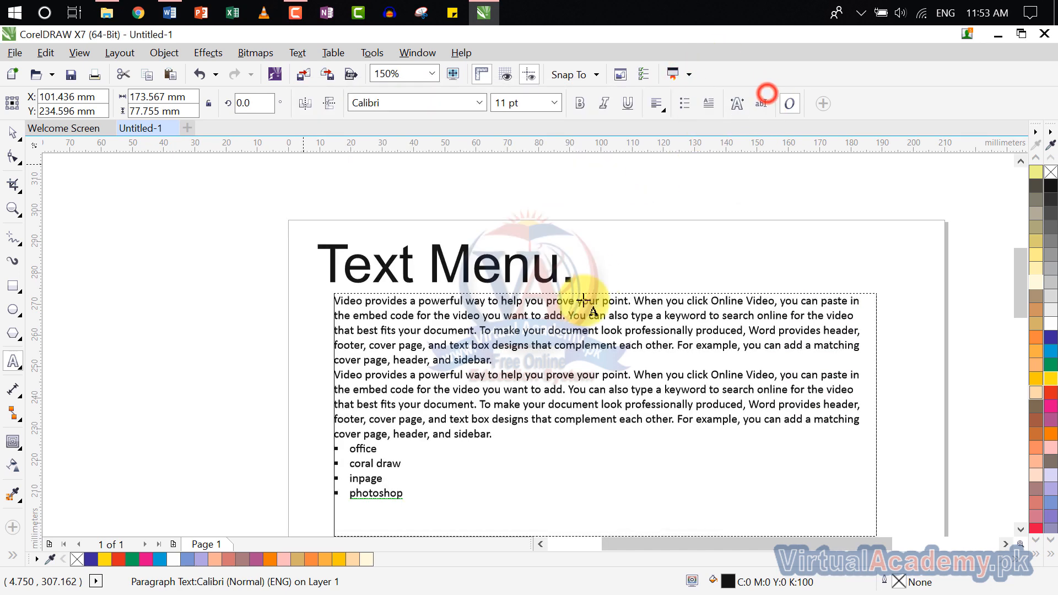
pyautogui.moveTo(412, 490); pyautogui.dragTo(336, 301)
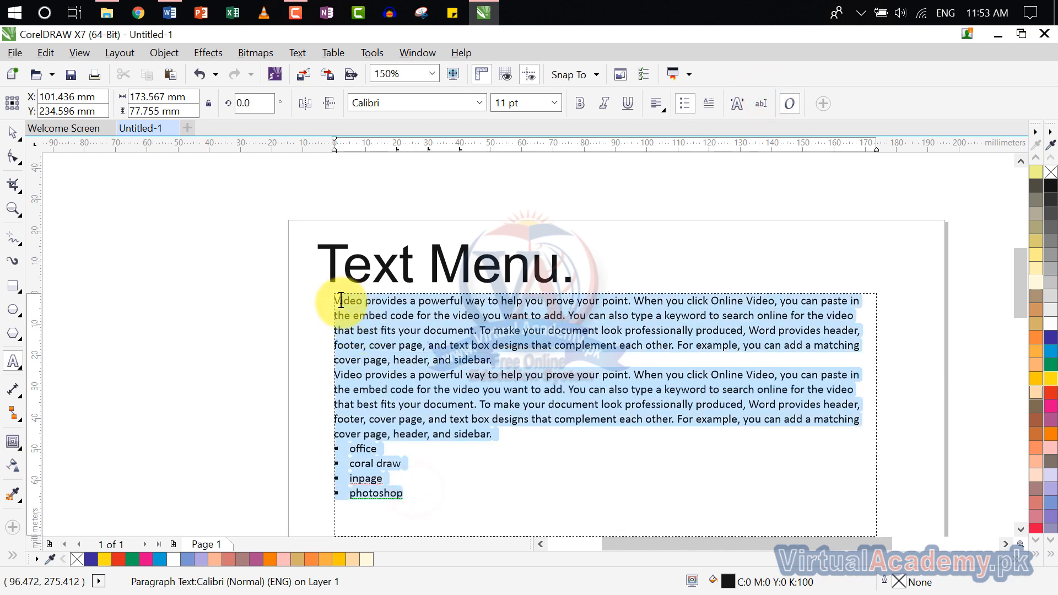
pyautogui.click(329, 59)
pyautogui.moveTo(297, 53)
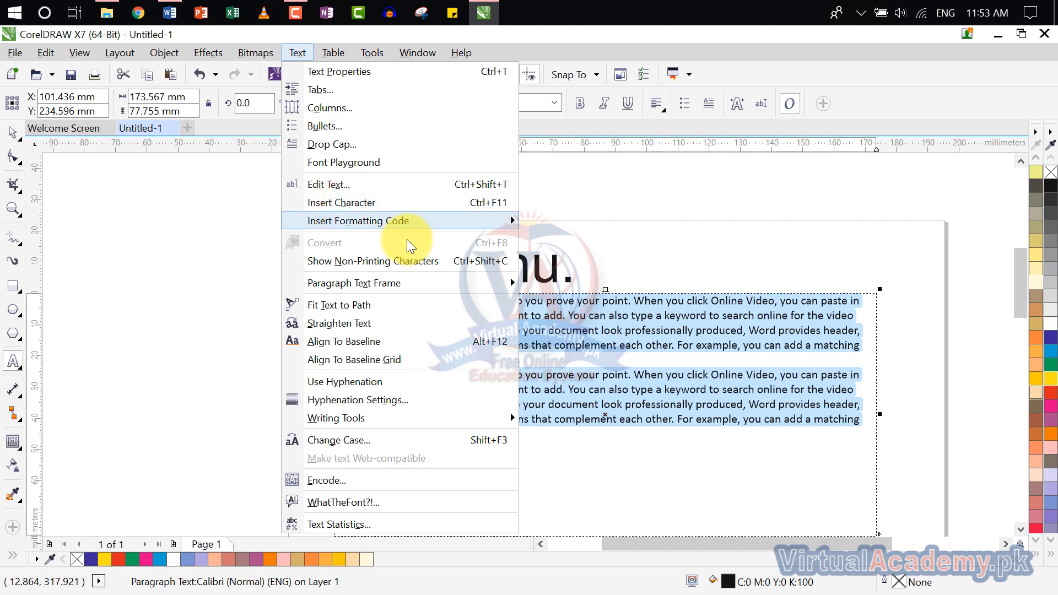
pyautogui.moveTo(435, 219)
pyautogui.click(590, 481)
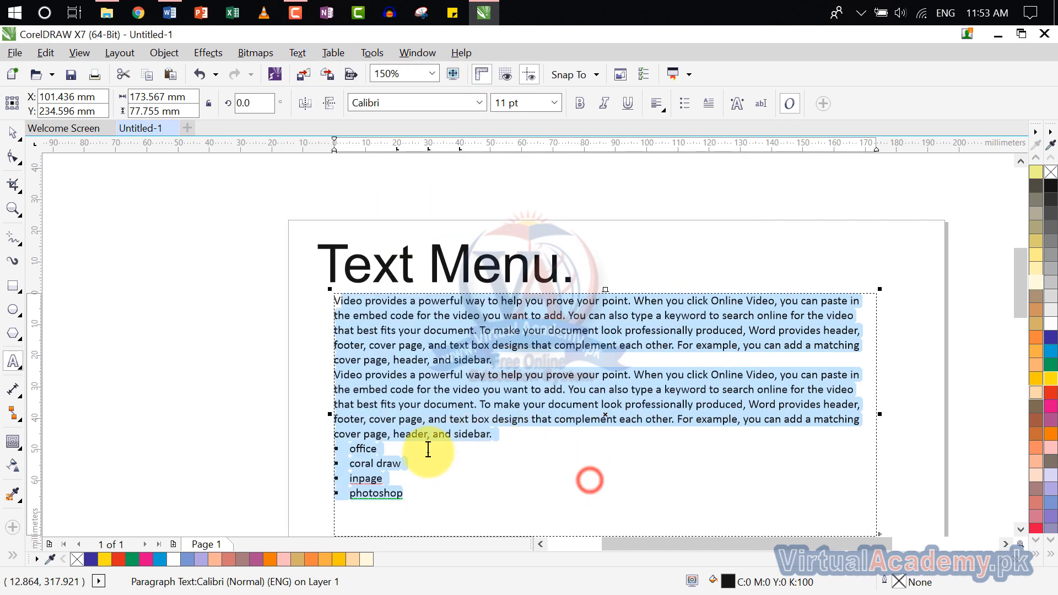
# - Place the text cursor after "sidebar." at the end of the first paragraph and open Insert Character
pyautogui.click(428, 453)
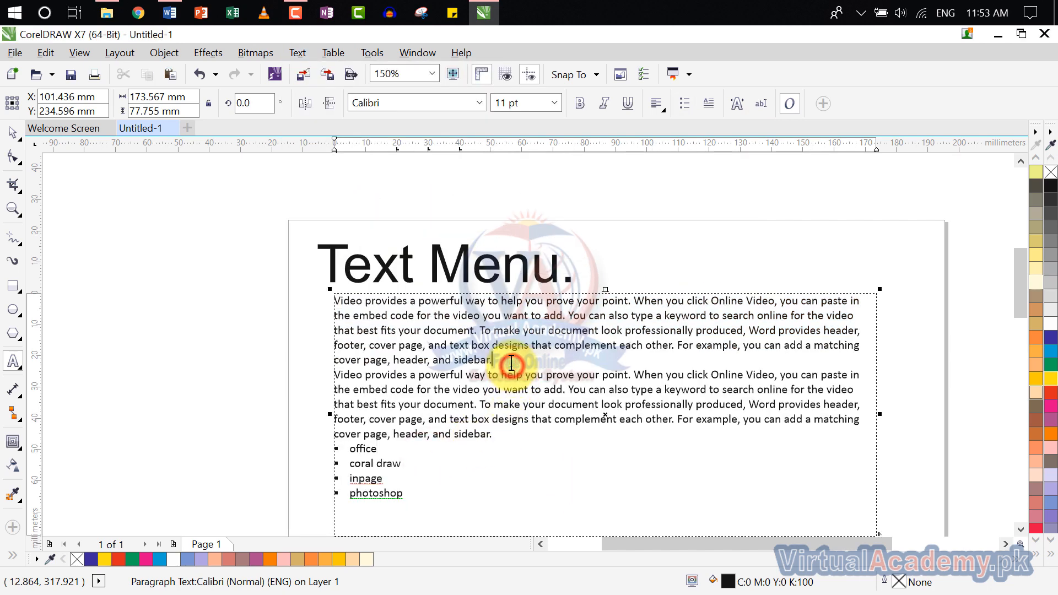
pyautogui.scroll(4, 511, 362)
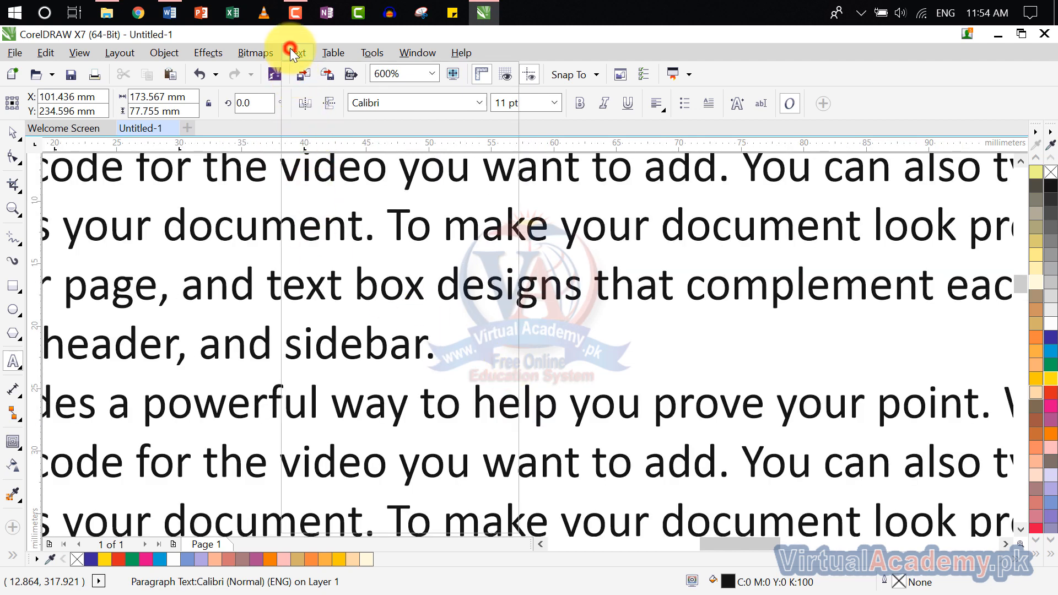
pyautogui.click(294, 52)
pyautogui.click(342, 205)
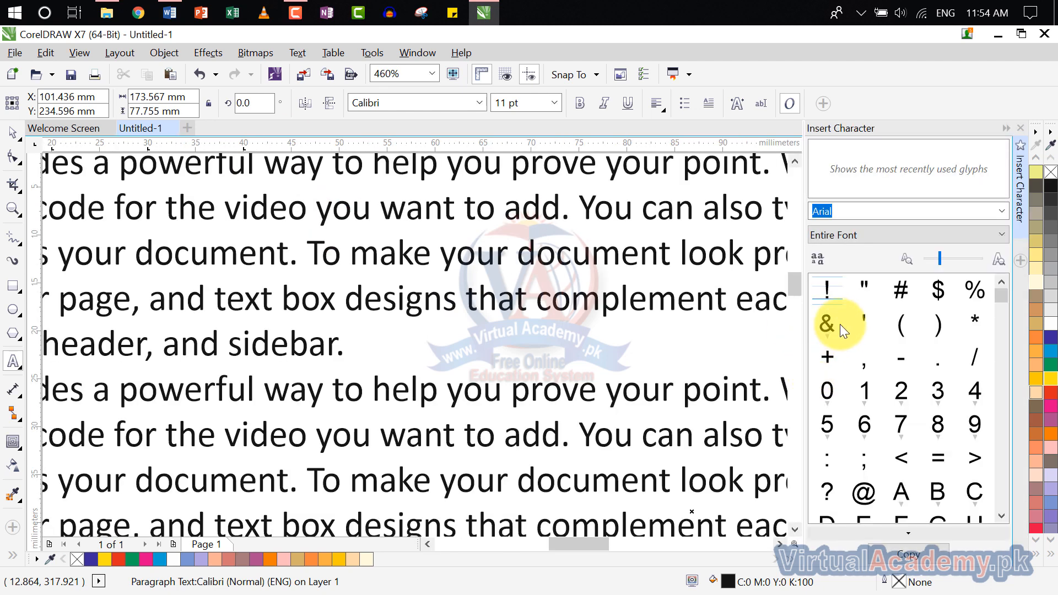
# - Filter the Arial glyph list to Numbers
pyautogui.click(884, 233)
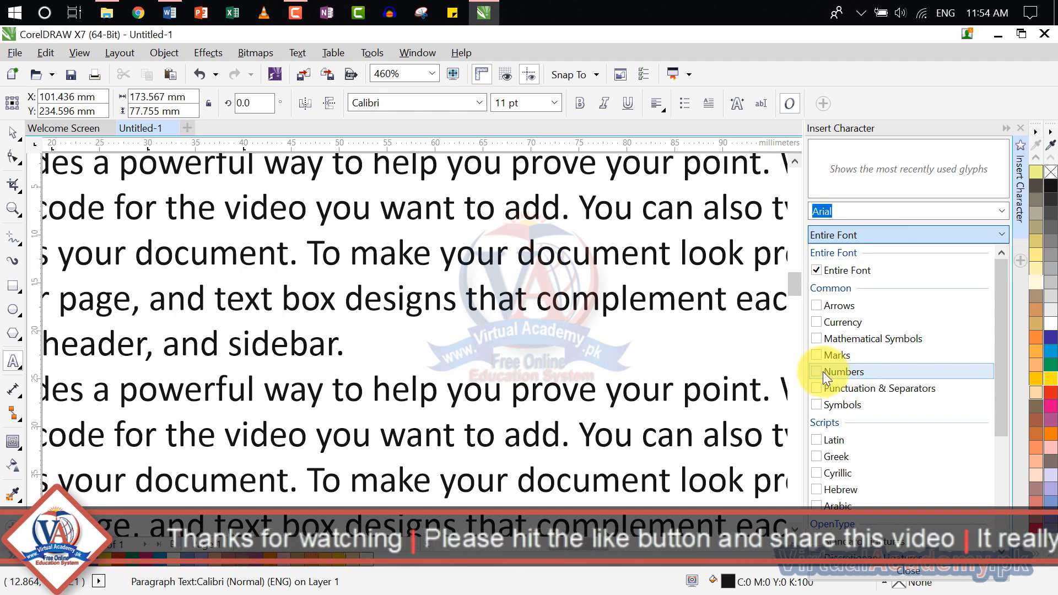
pyautogui.click(819, 371)
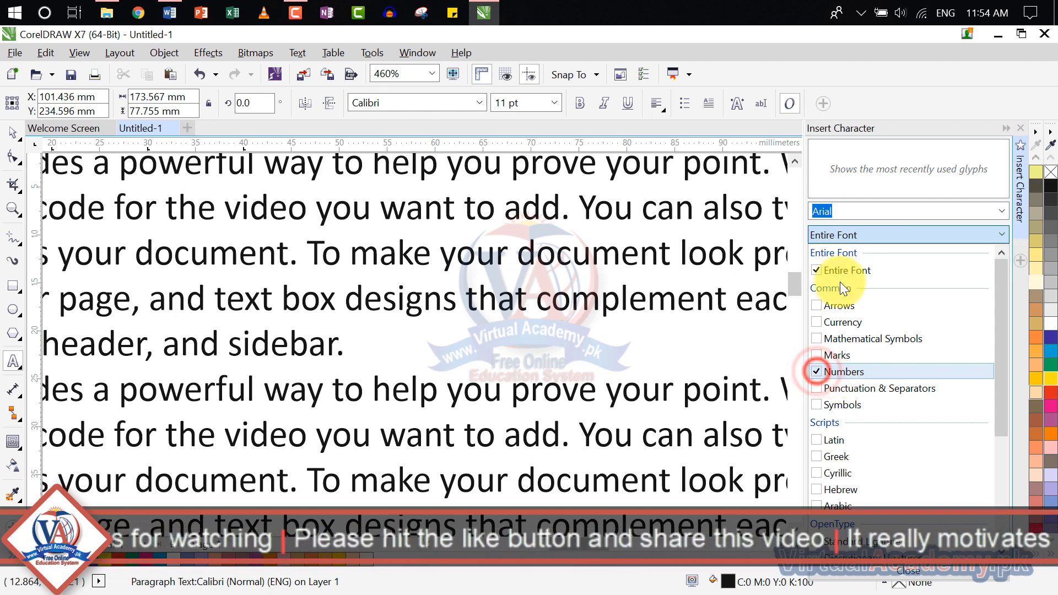
pyautogui.click(868, 194)
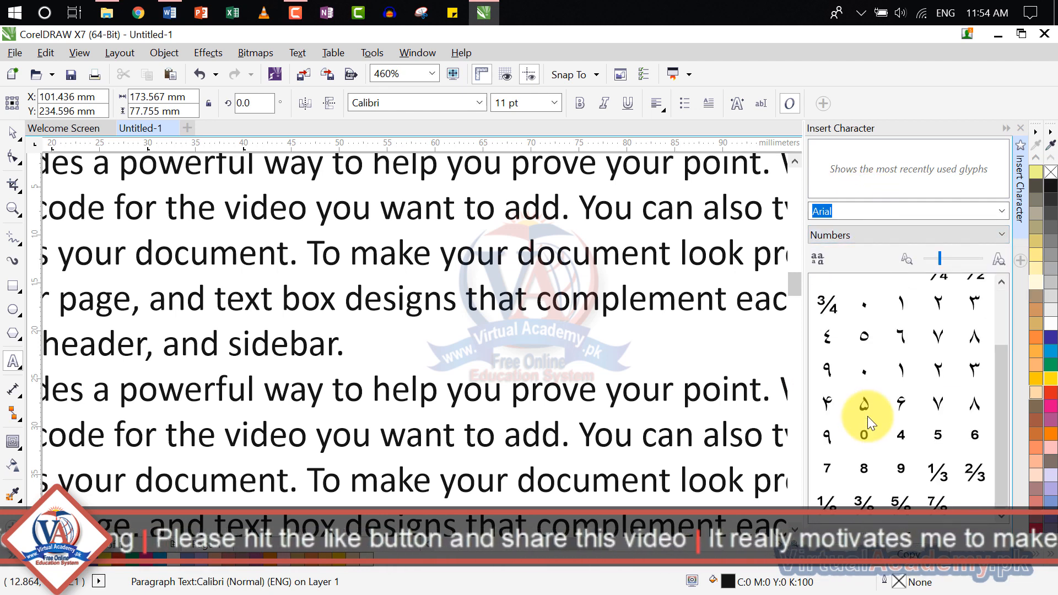
# - Insert the ⅝ character after "sidebar." at the end of the first paragraph, and delete it again
pyautogui.click(904, 508)
pyautogui.moveTo(905, 517); pyautogui.dragTo(390, 352)
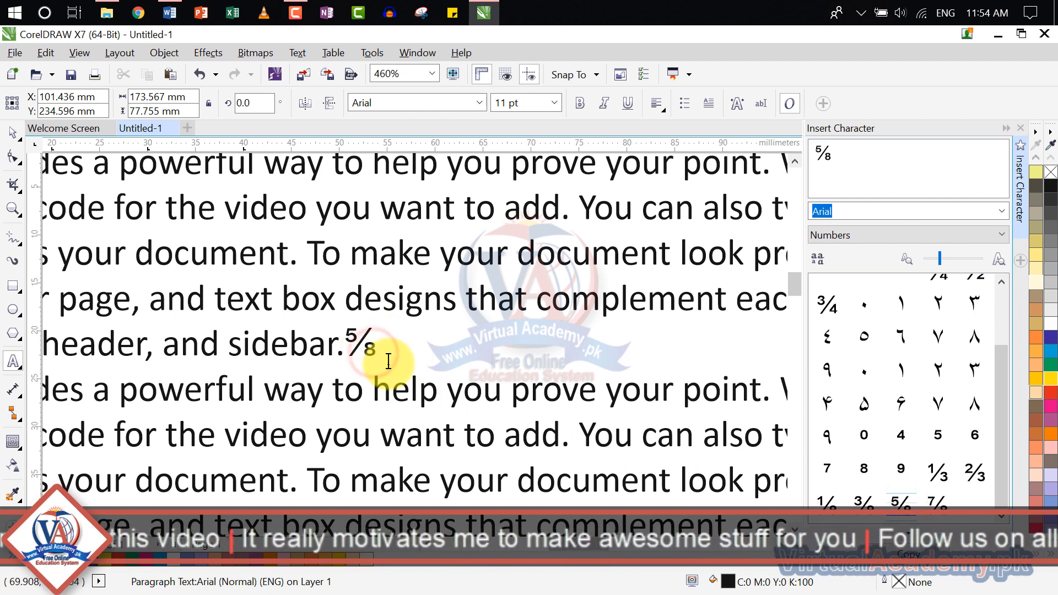
pyautogui.press('BackSpace')
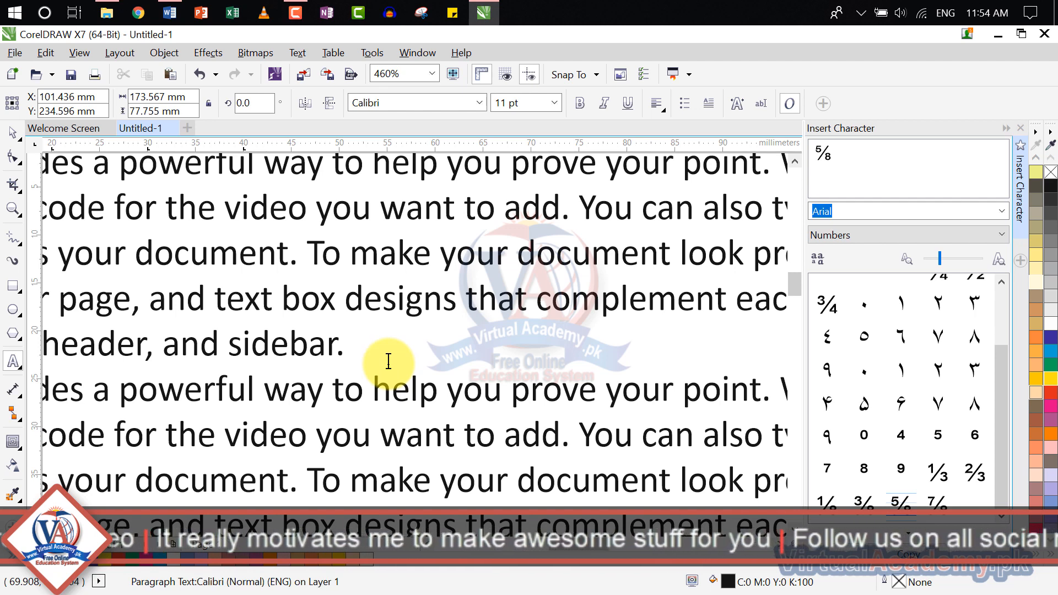
# - Add Mathematical Symbols to the glyph list's character filter
pyautogui.click(868, 230)
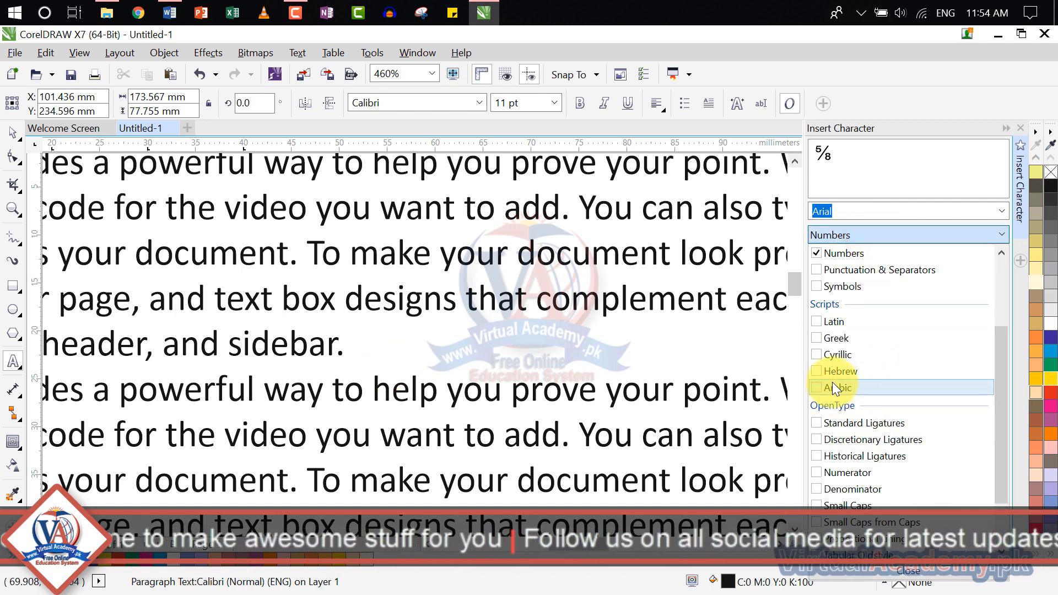
pyautogui.scroll(1, 825, 333)
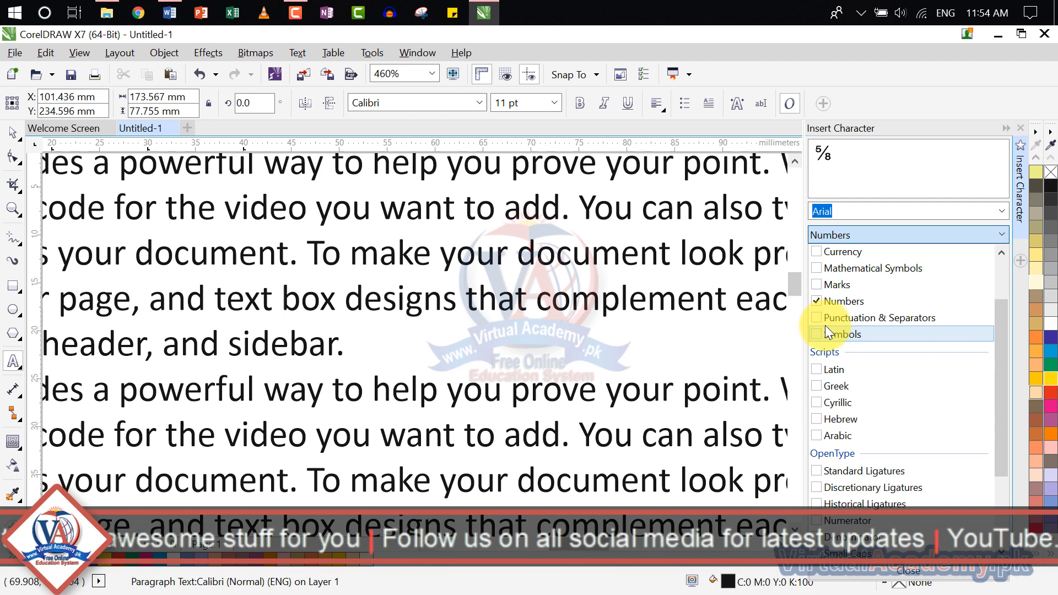
pyautogui.click(818, 269)
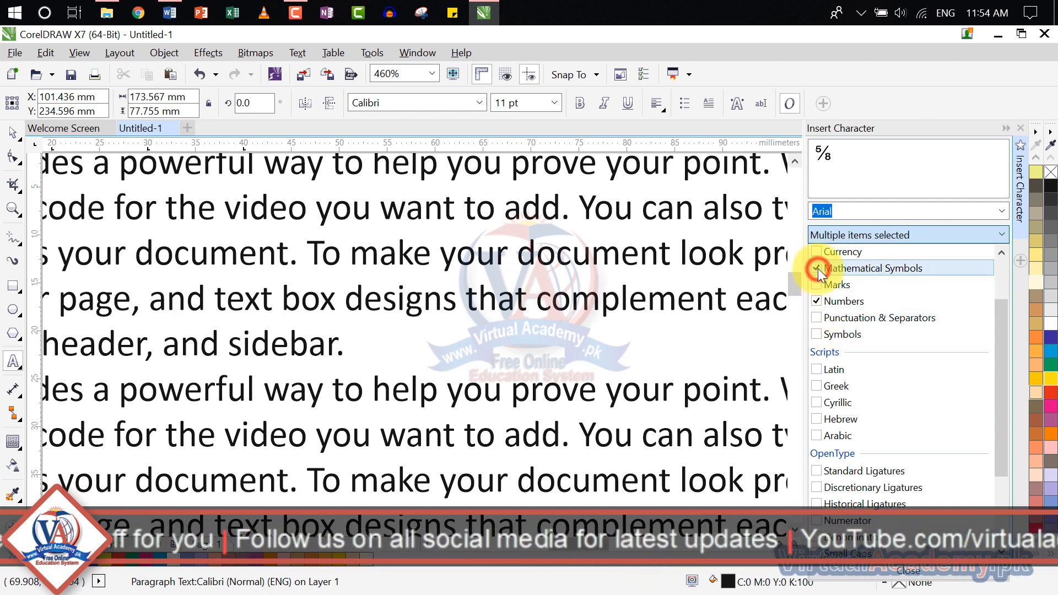
pyautogui.click(912, 184)
# - Insert the ∑ symbol after "sidebar." at the end of the first paragraph and set its size to 48 pt
pyautogui.scroll(-5, 950, 407)
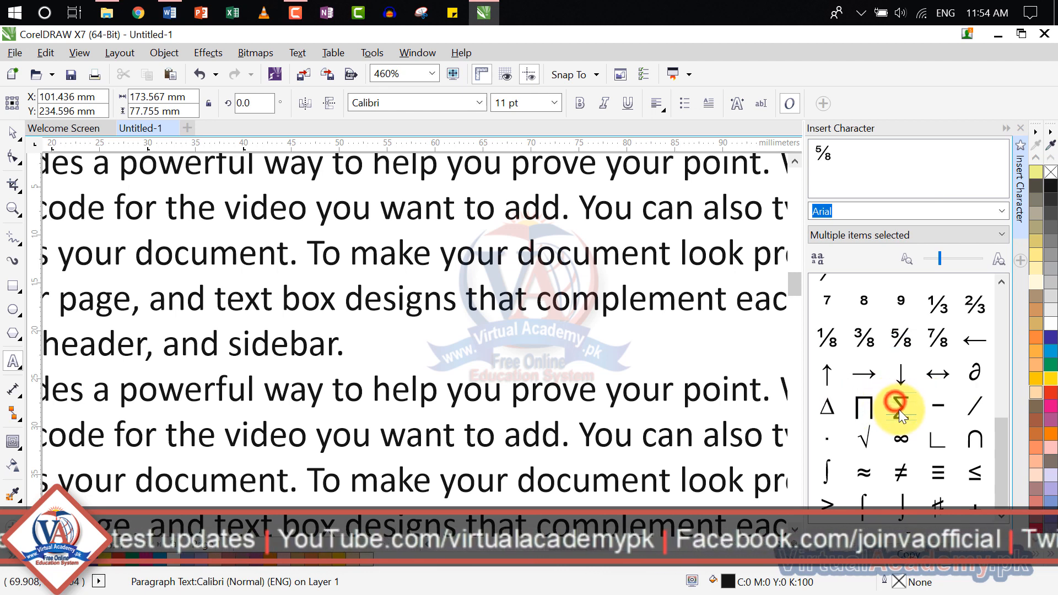
pyautogui.moveTo(898, 409); pyautogui.dragTo(355, 347)
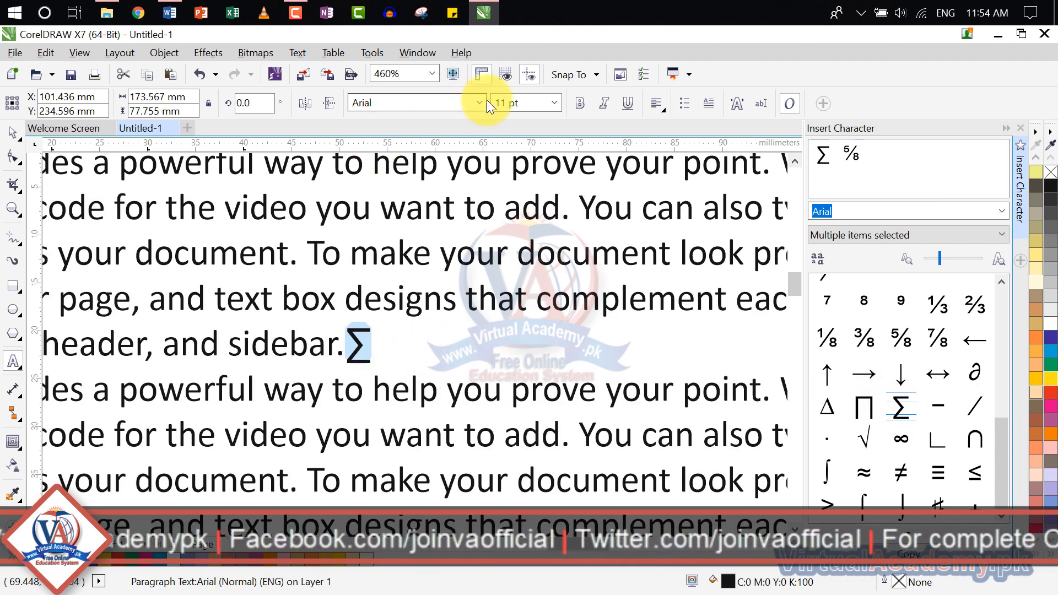
pyautogui.click(554, 102)
pyautogui.click(529, 302)
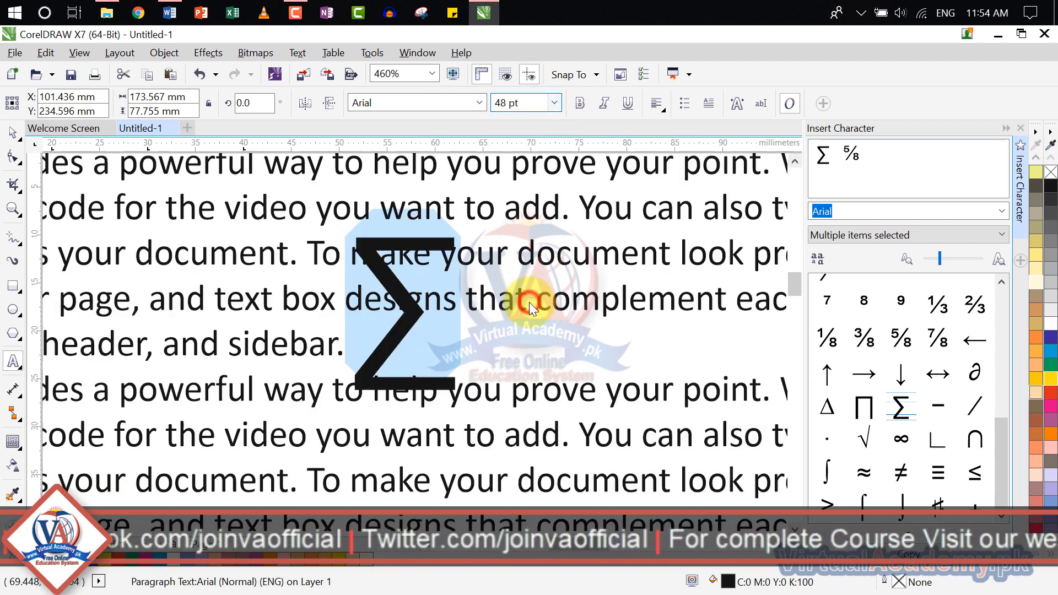
# - Undo the ∑ symbol's size change and delete the symbol from the paragraph
pyautogui.hotkey('ctrl', 'z')
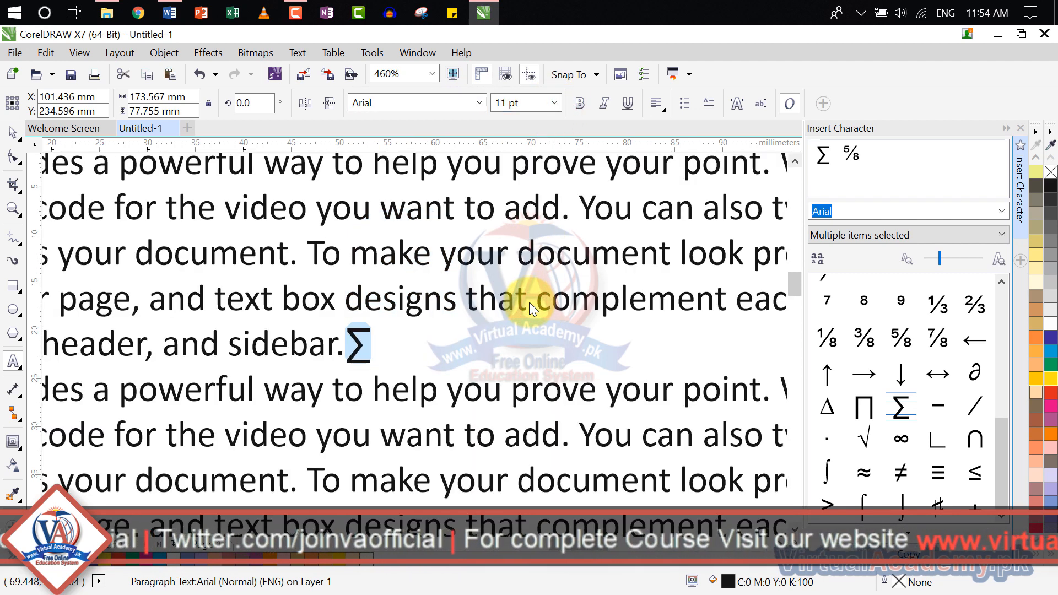
pyautogui.click(471, 341)
pyautogui.press('BackSpace')
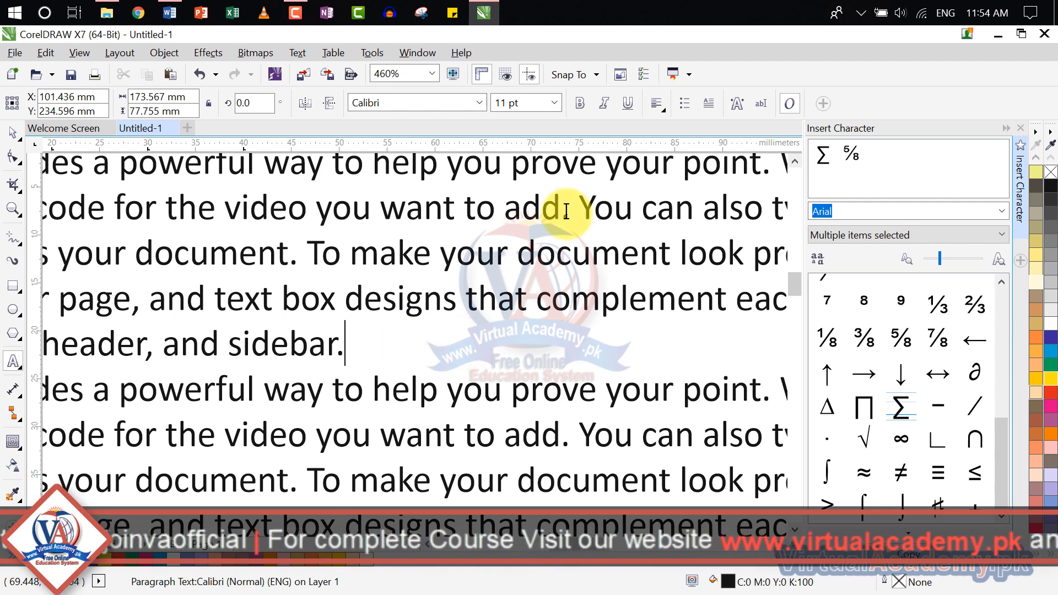
# - Close the Insert Character docker and insert an Em Space formatting code after "sidebar." at the end of the first paragraph
pyautogui.click(1018, 129)
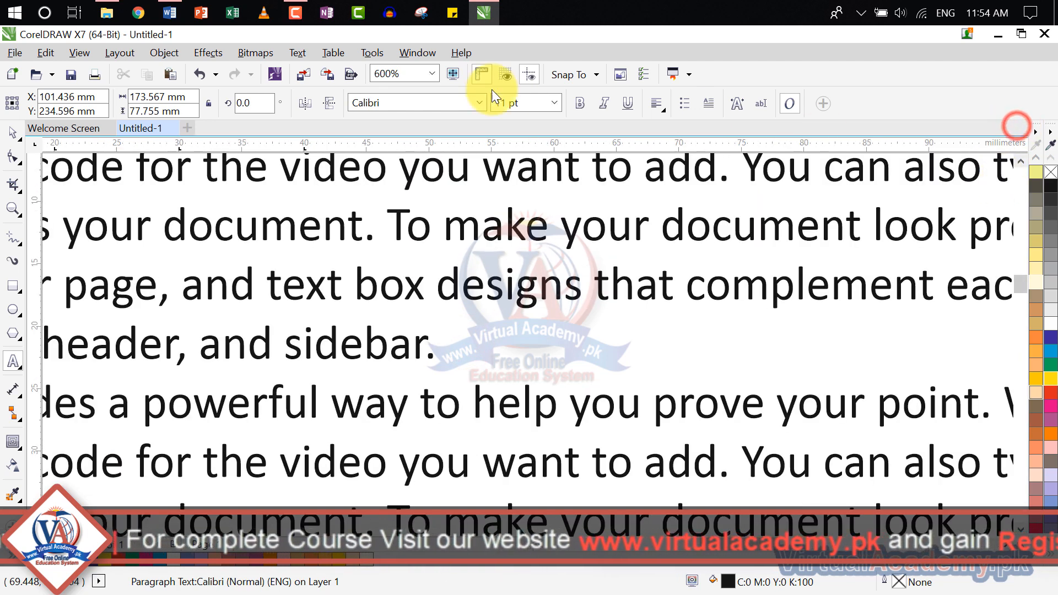
pyautogui.click(306, 55)
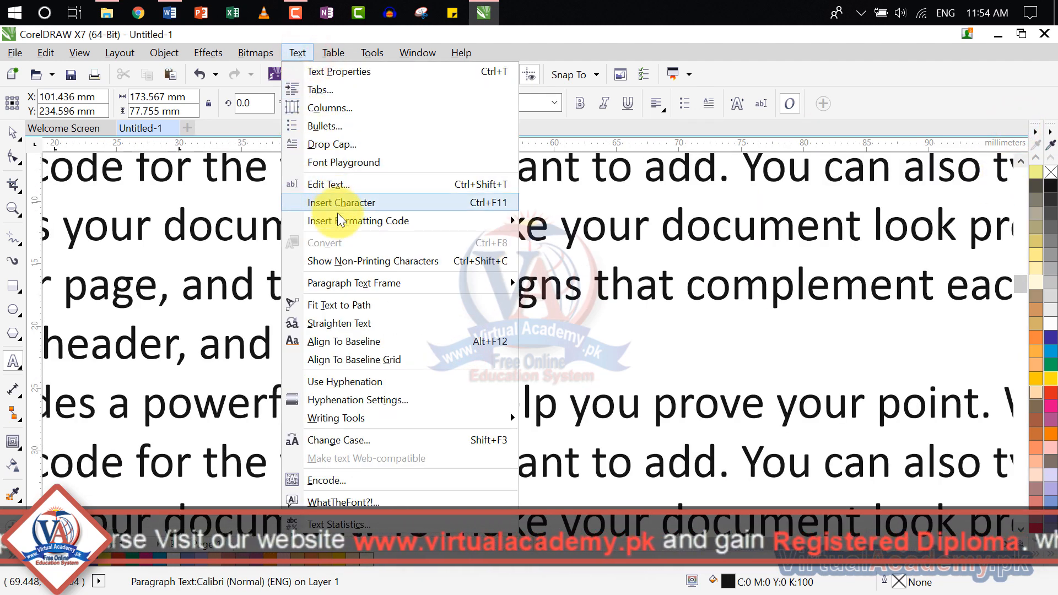
pyautogui.moveTo(339, 226)
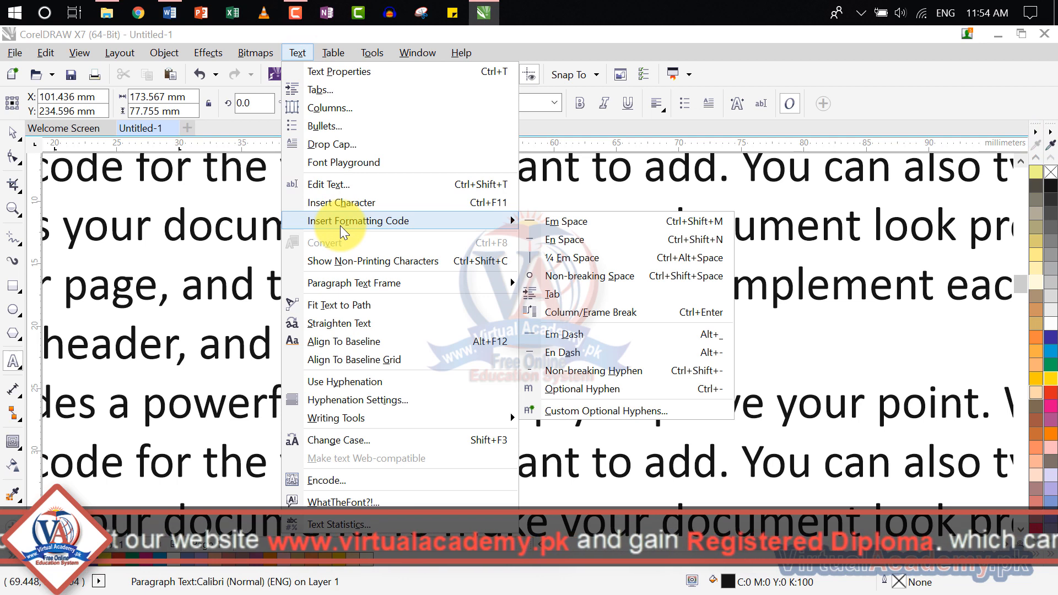
pyautogui.click(609, 227)
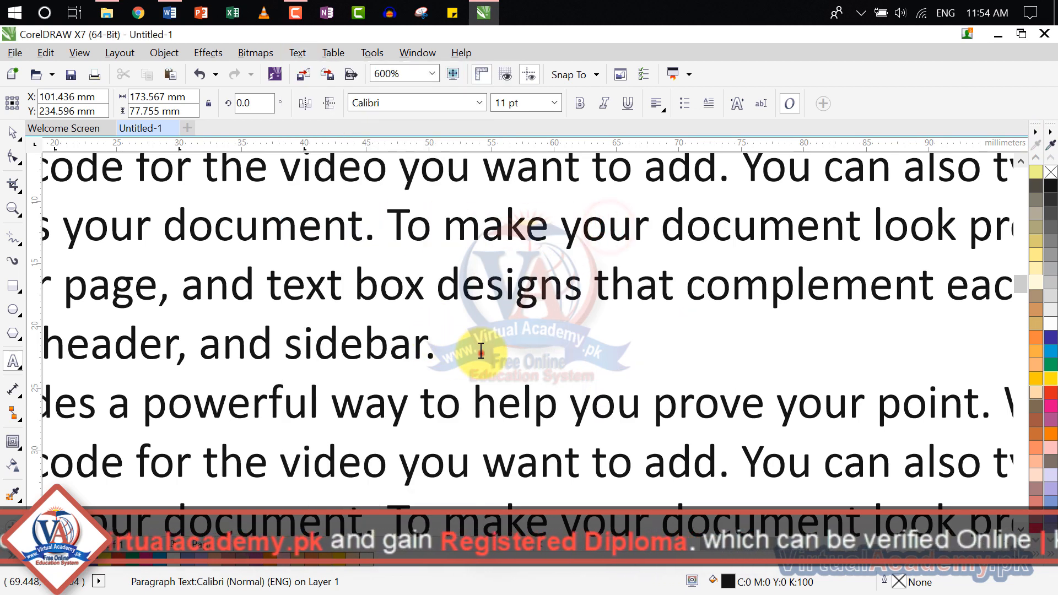
# - Replace the em space after "sidebar." in the first paragraph with a Non-breaking Space formatting code
pyautogui.moveTo(481, 353); pyautogui.dragTo(442, 359)
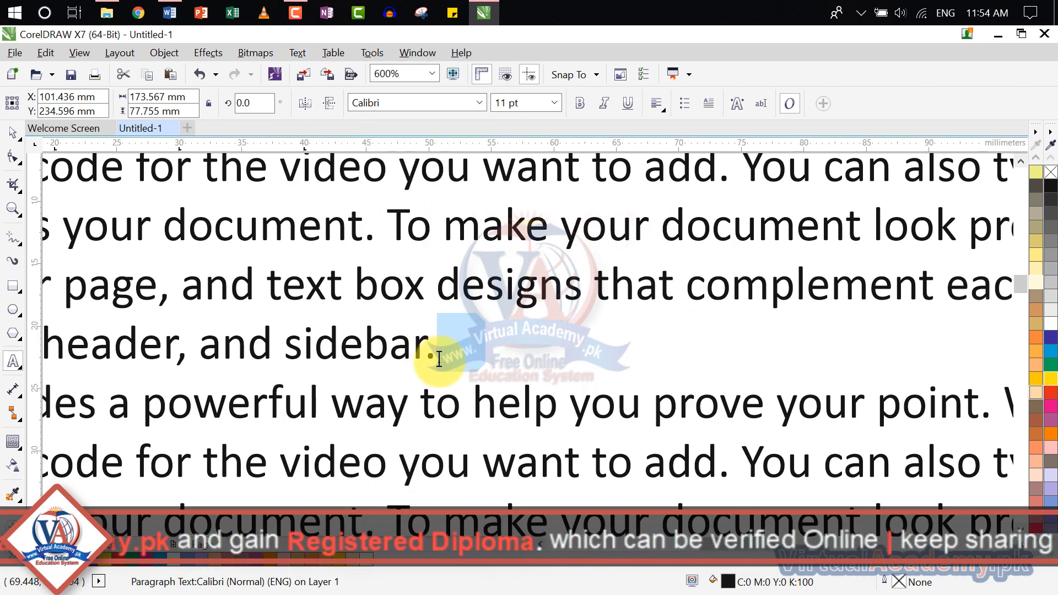
pyautogui.click(439, 360)
pyautogui.click(305, 49)
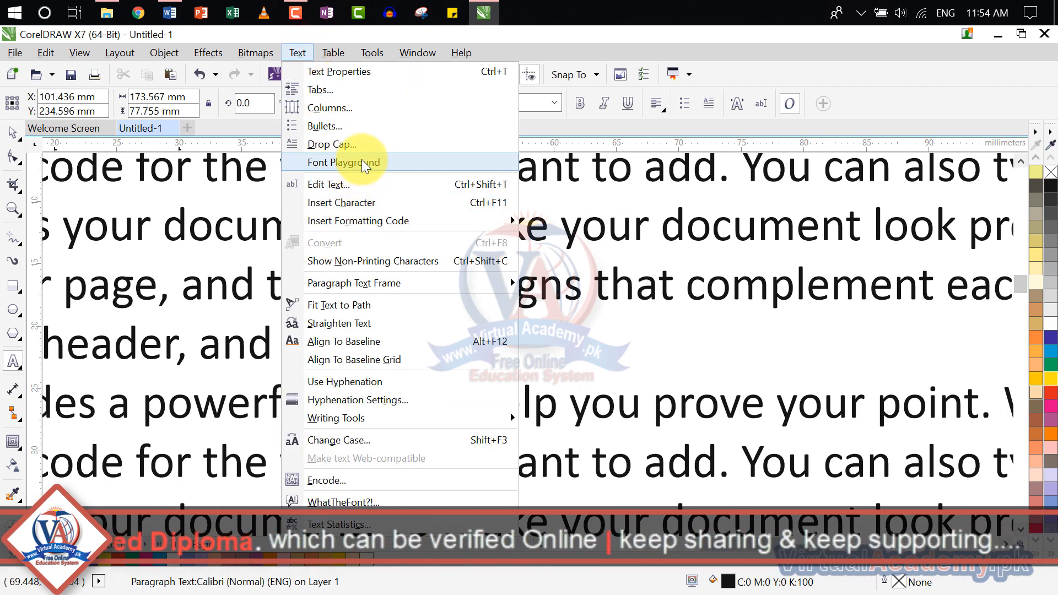
pyautogui.moveTo(385, 220)
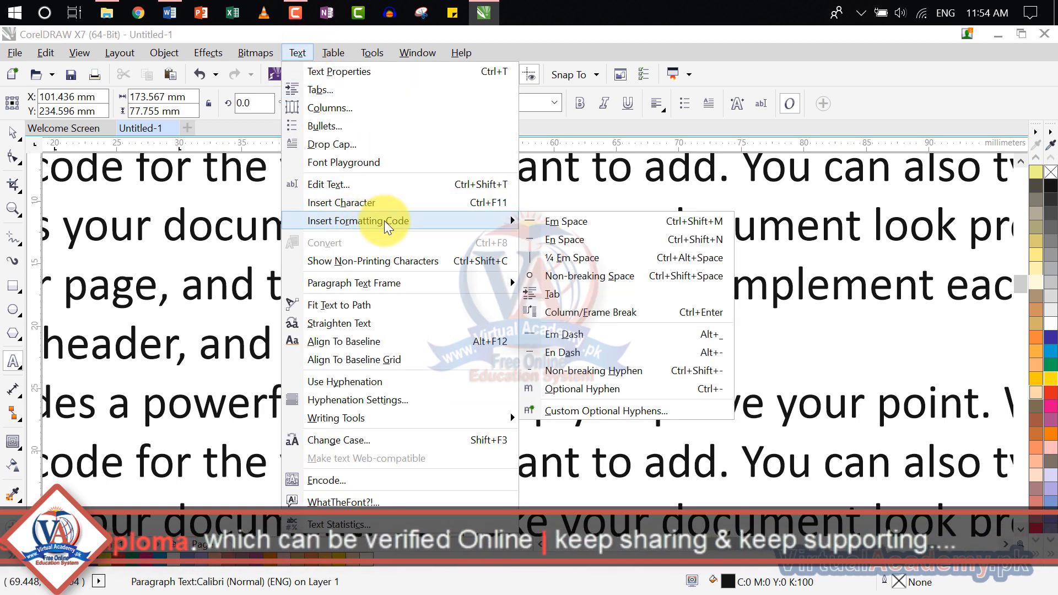
pyautogui.click(605, 282)
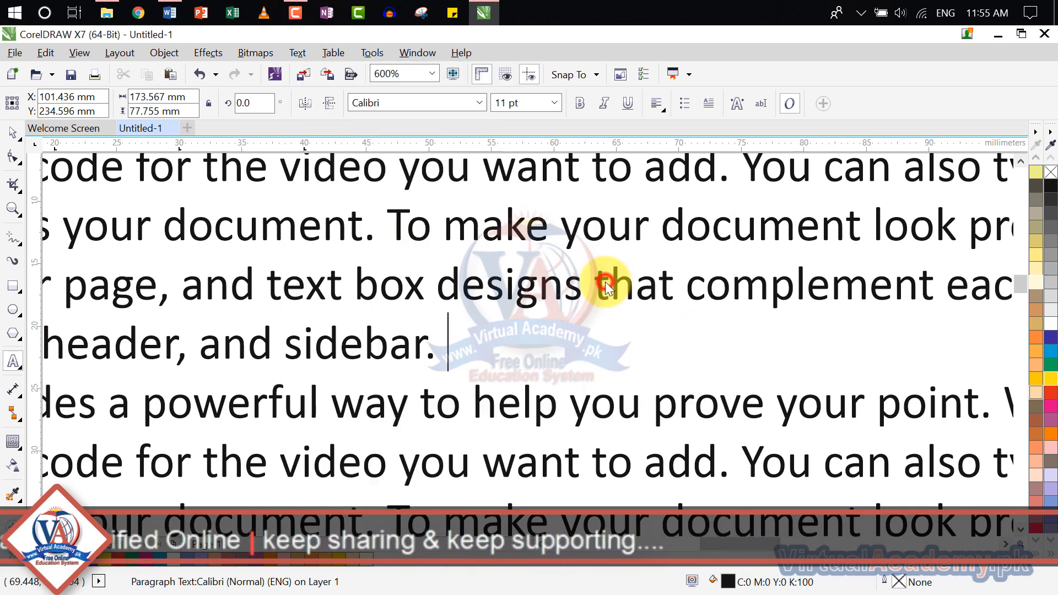
# - Replace the non-breaking space after "sidebar." in the first paragraph with a Tab formatting code
pyautogui.click(491, 349)
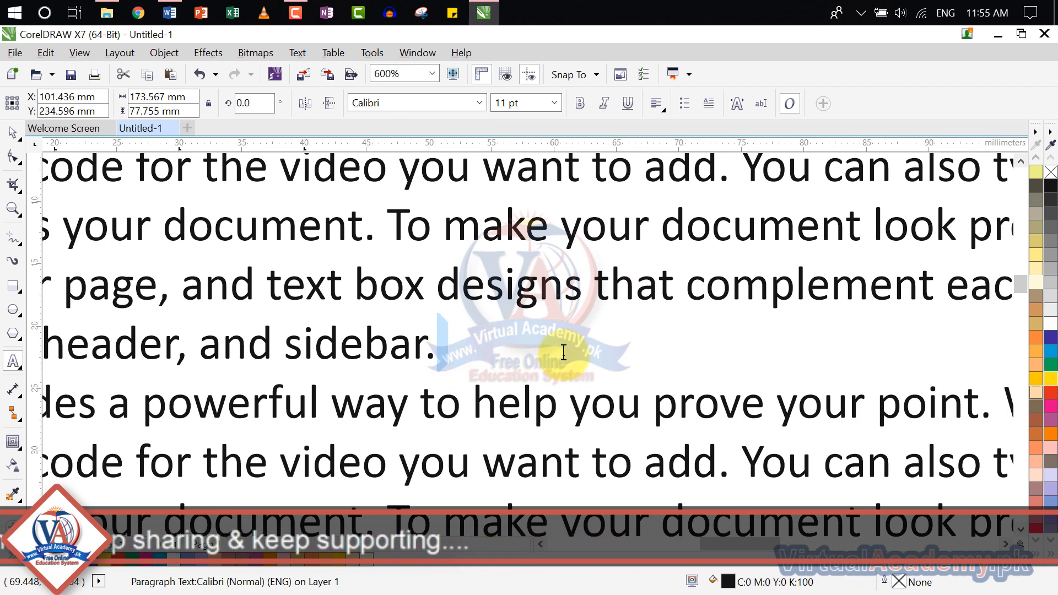
pyautogui.click(332, 51)
pyautogui.moveTo(313, 52)
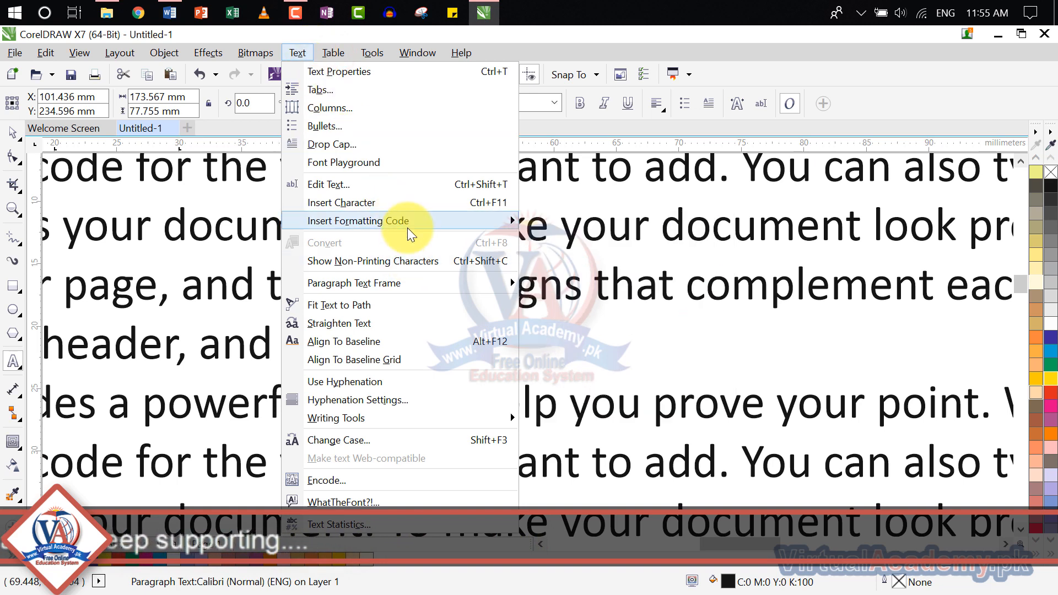
pyautogui.moveTo(408, 227)
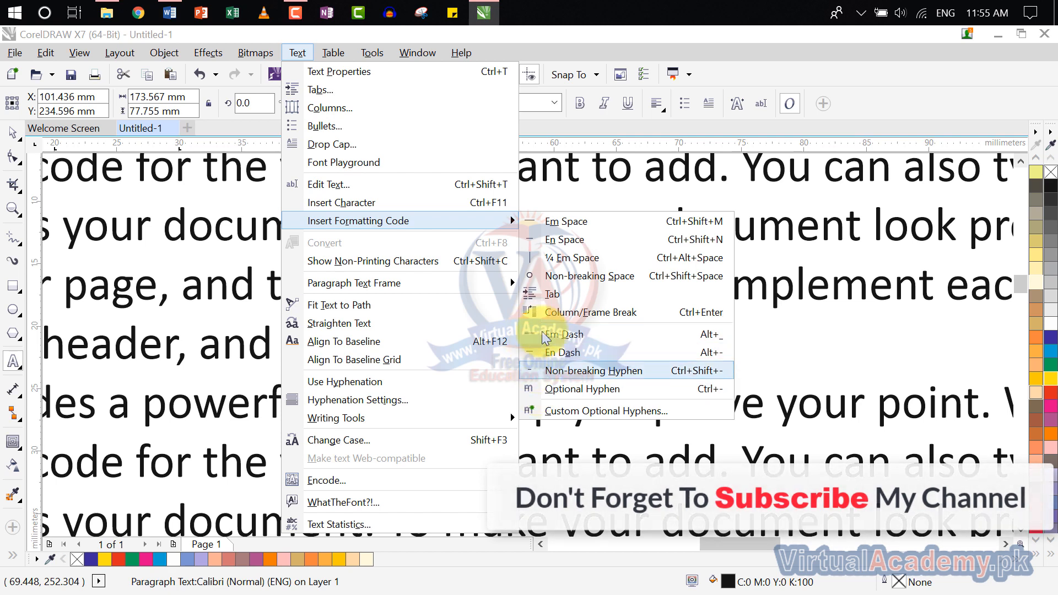
pyautogui.click(553, 294)
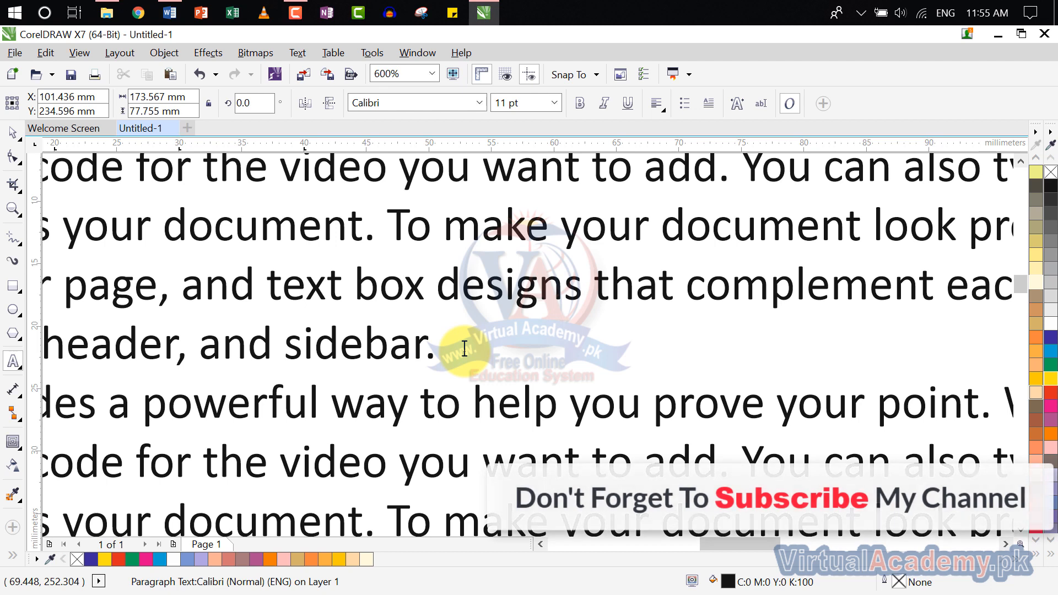
pyautogui.scroll(-4, 473, 351)
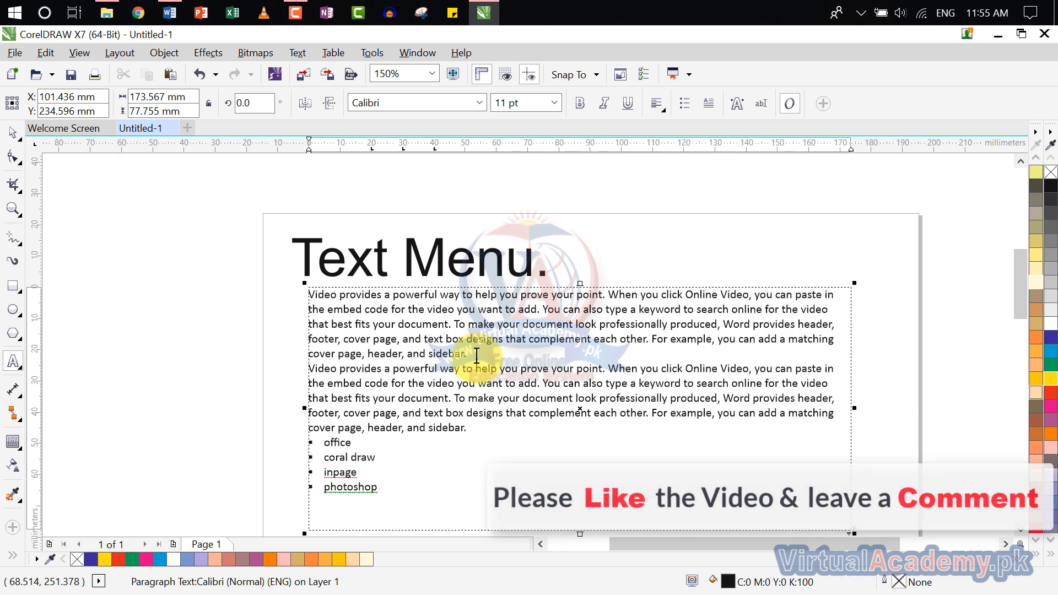
pyautogui.scroll(4, 477, 355)
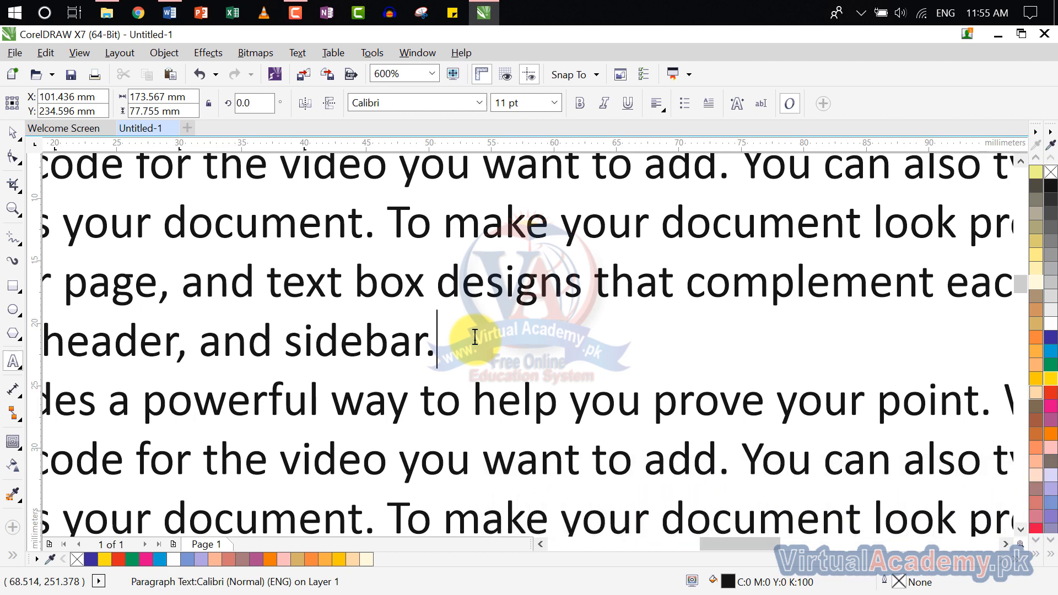
pyautogui.click(301, 55)
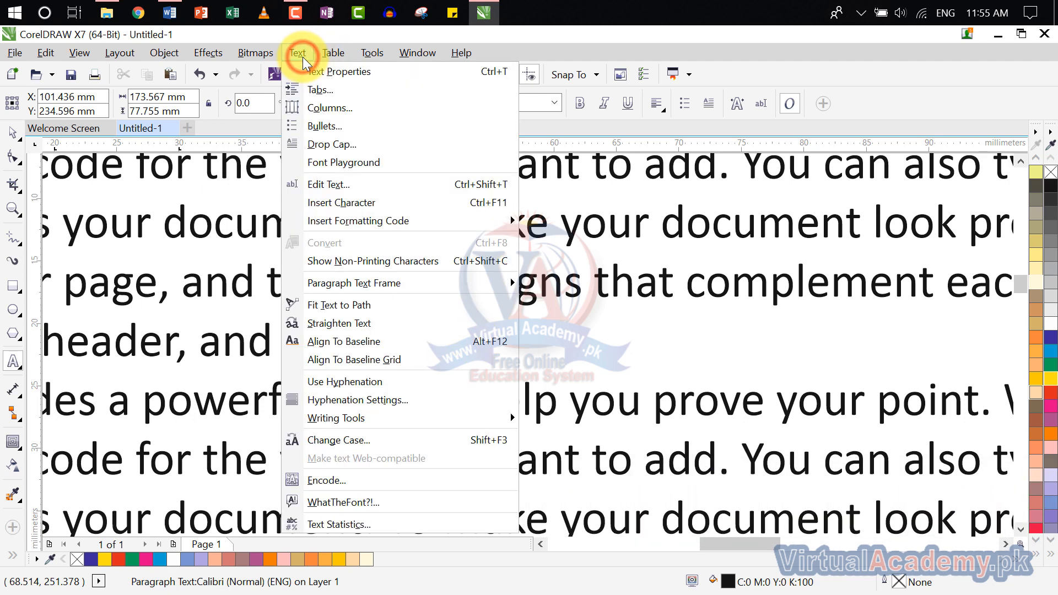
pyautogui.moveTo(389, 221)
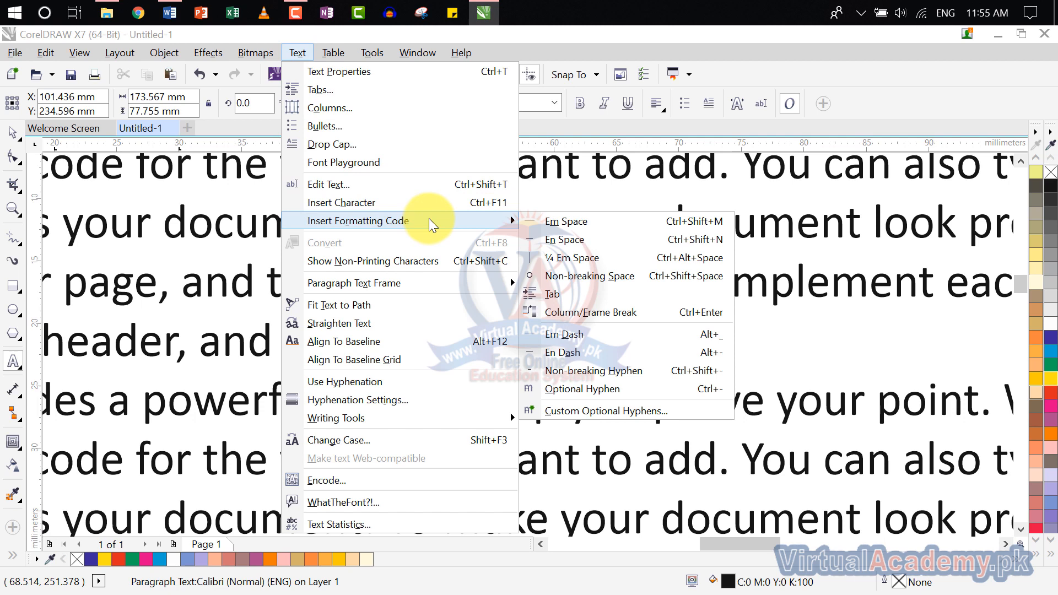
pyautogui.click(712, 54)
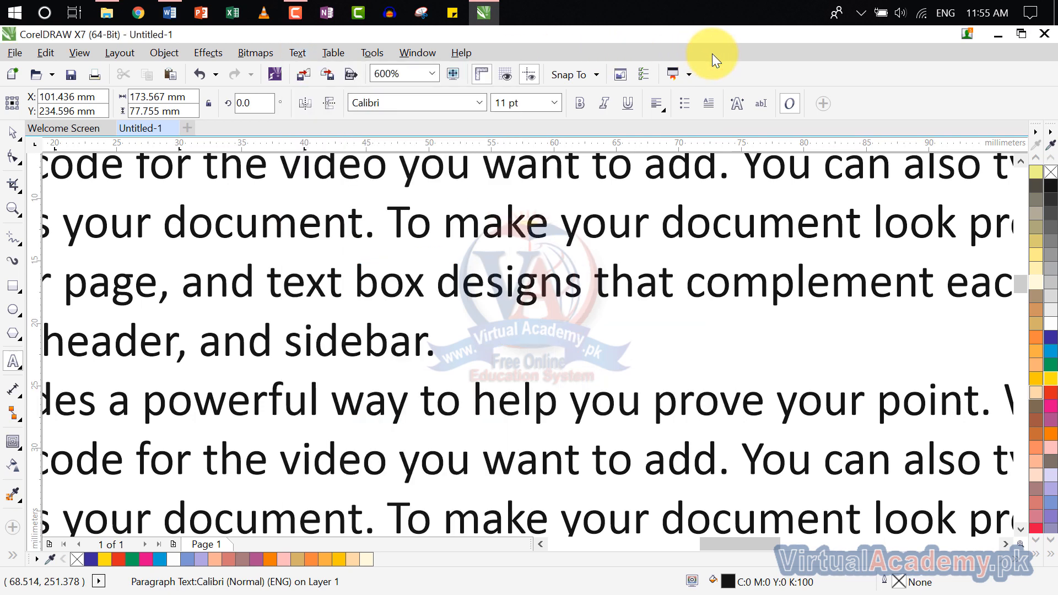